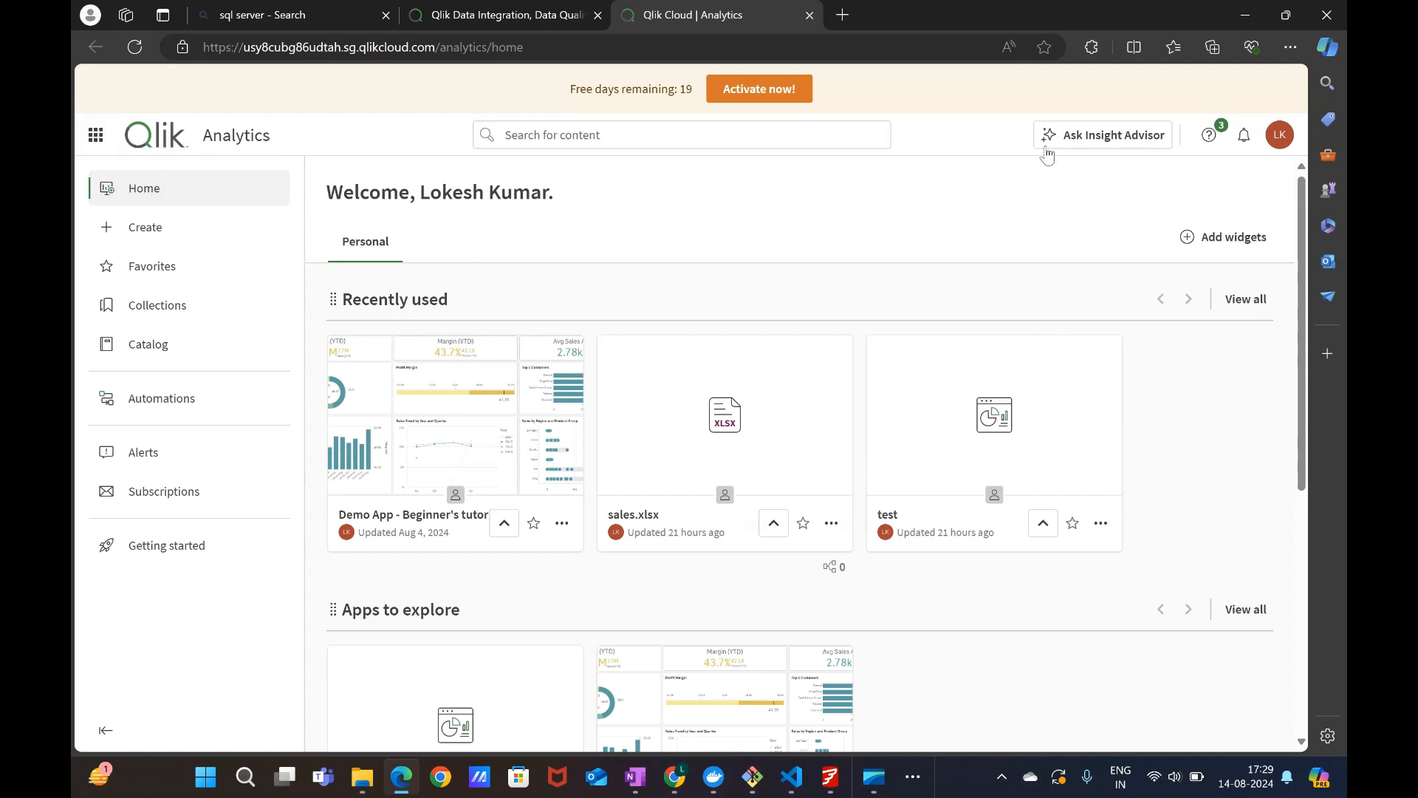
Open the Tools page of the profile settings from the account menu.
left_click(1277, 140)
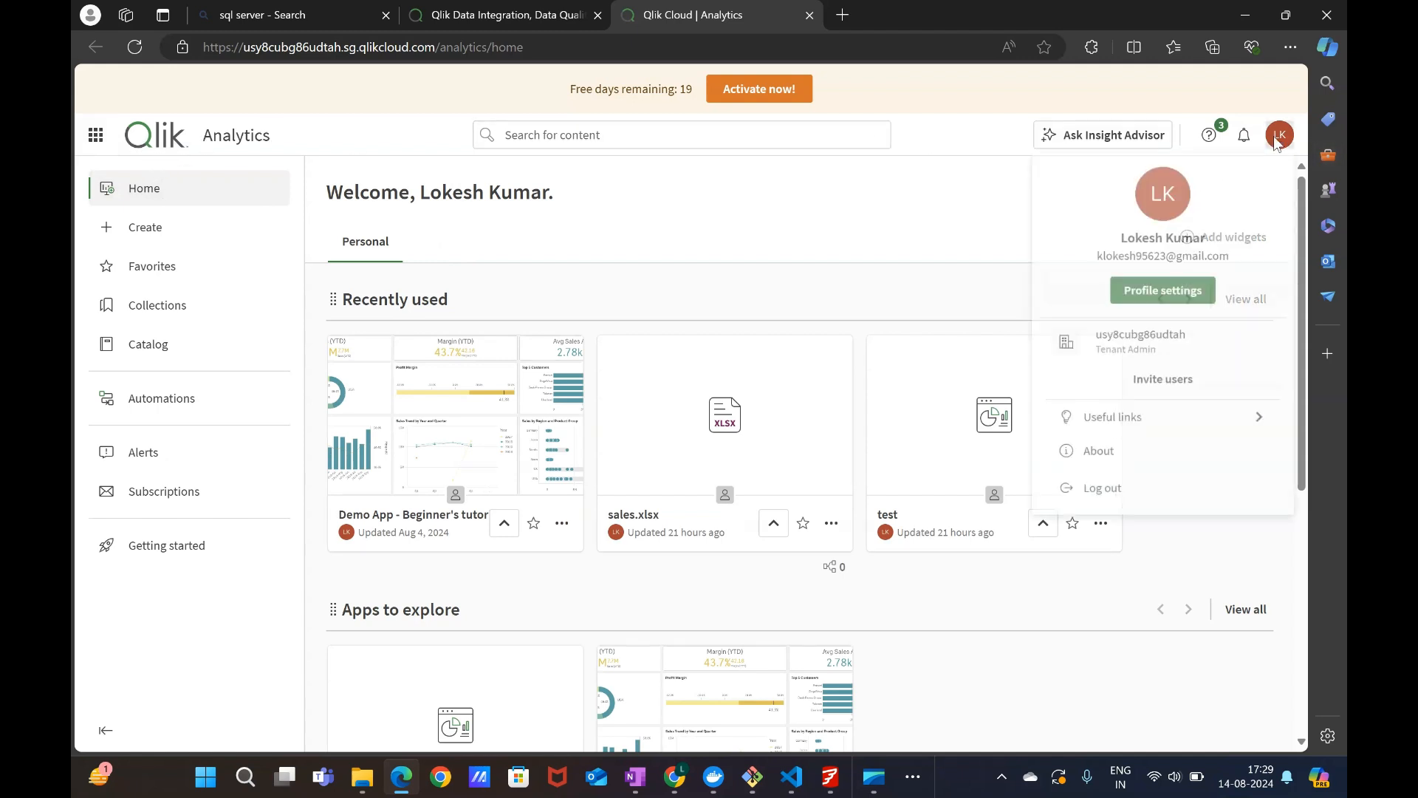
left_click(1154, 294)
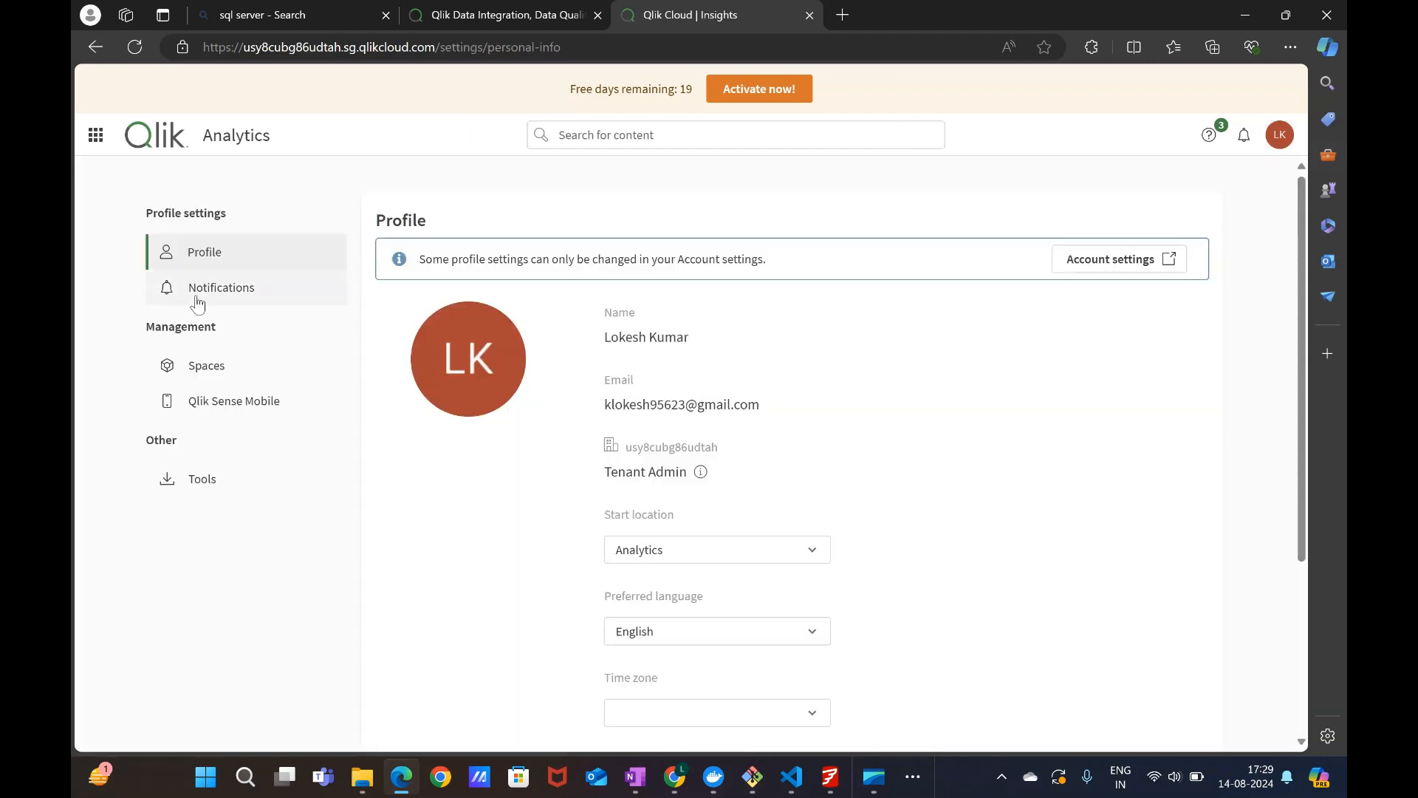
left_click(181, 479)
Download the Qlik Sense Desktop installer from the Tools page and return to the Qlik Cloud tab.
scroll(594, 408, "down", 1)
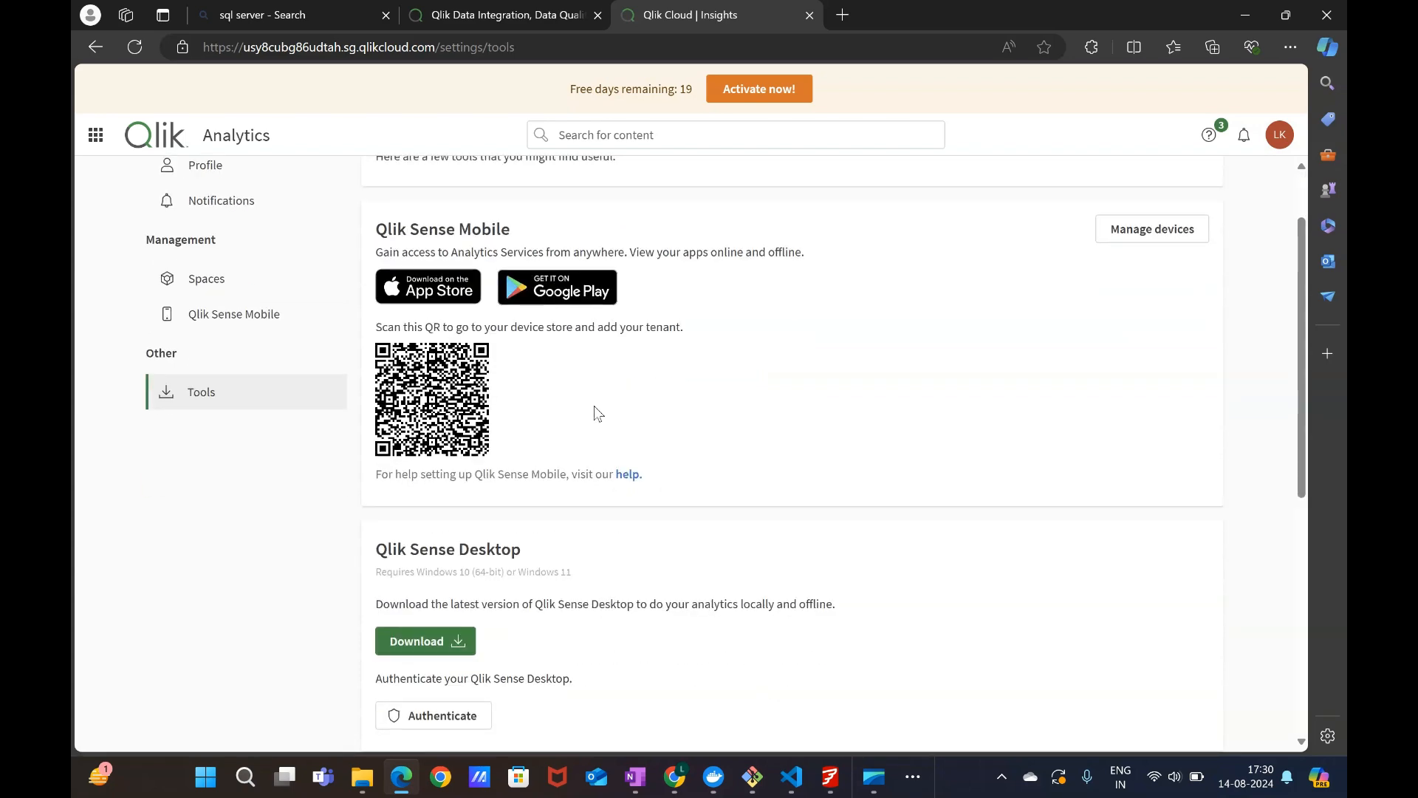
scroll(594, 407, "up", 1)
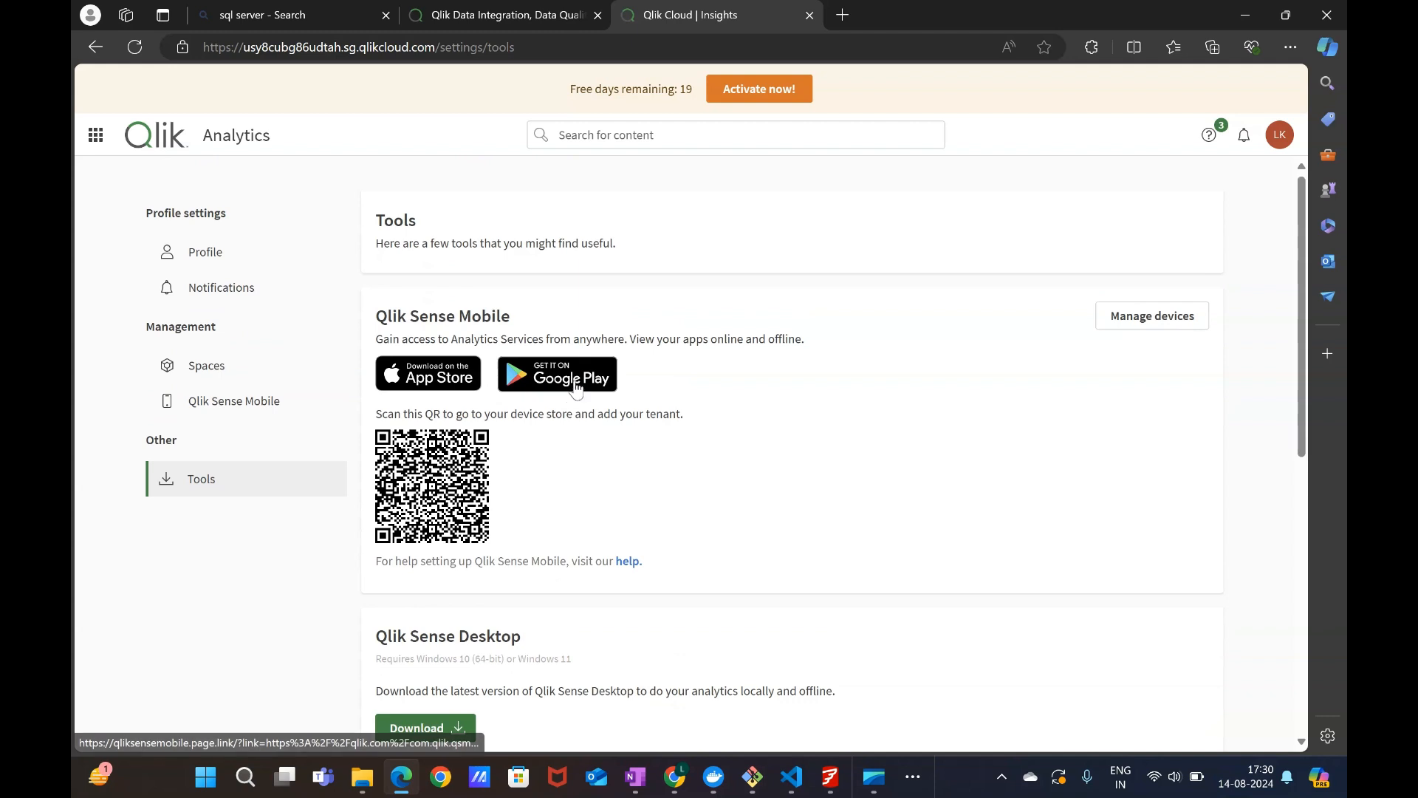
scroll(440, 414, "down", 1)
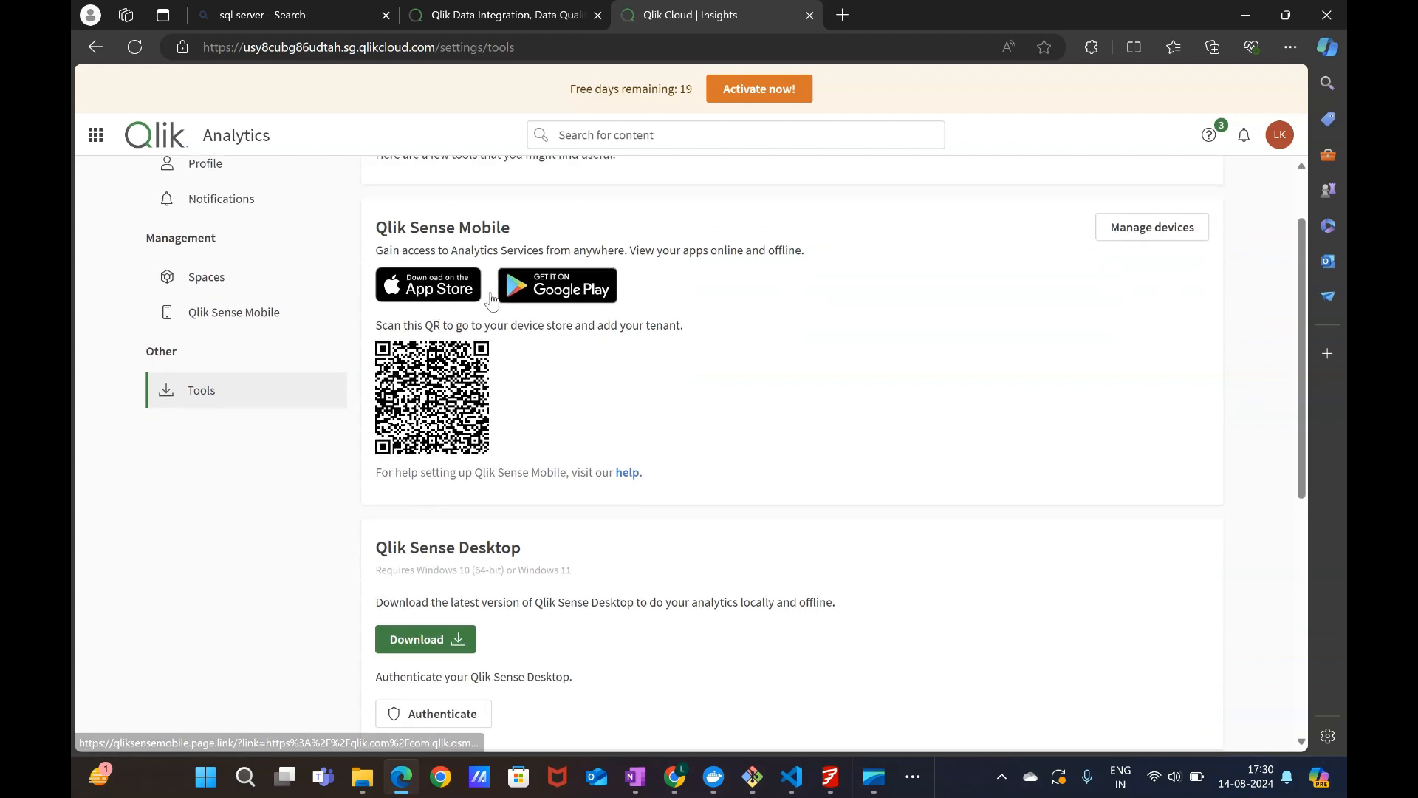
scroll(459, 371, "down", 2)
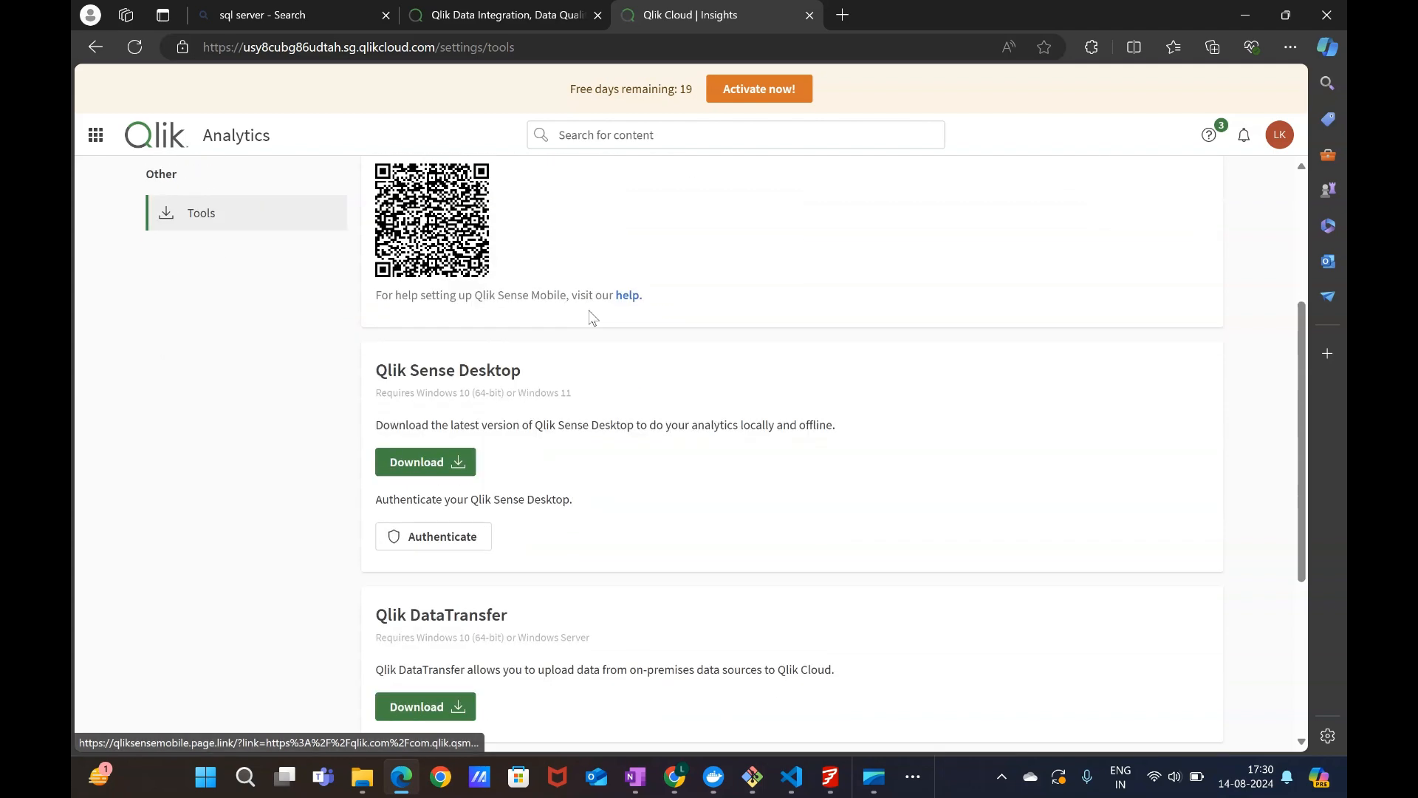
scroll(433, 392, "down", 1)
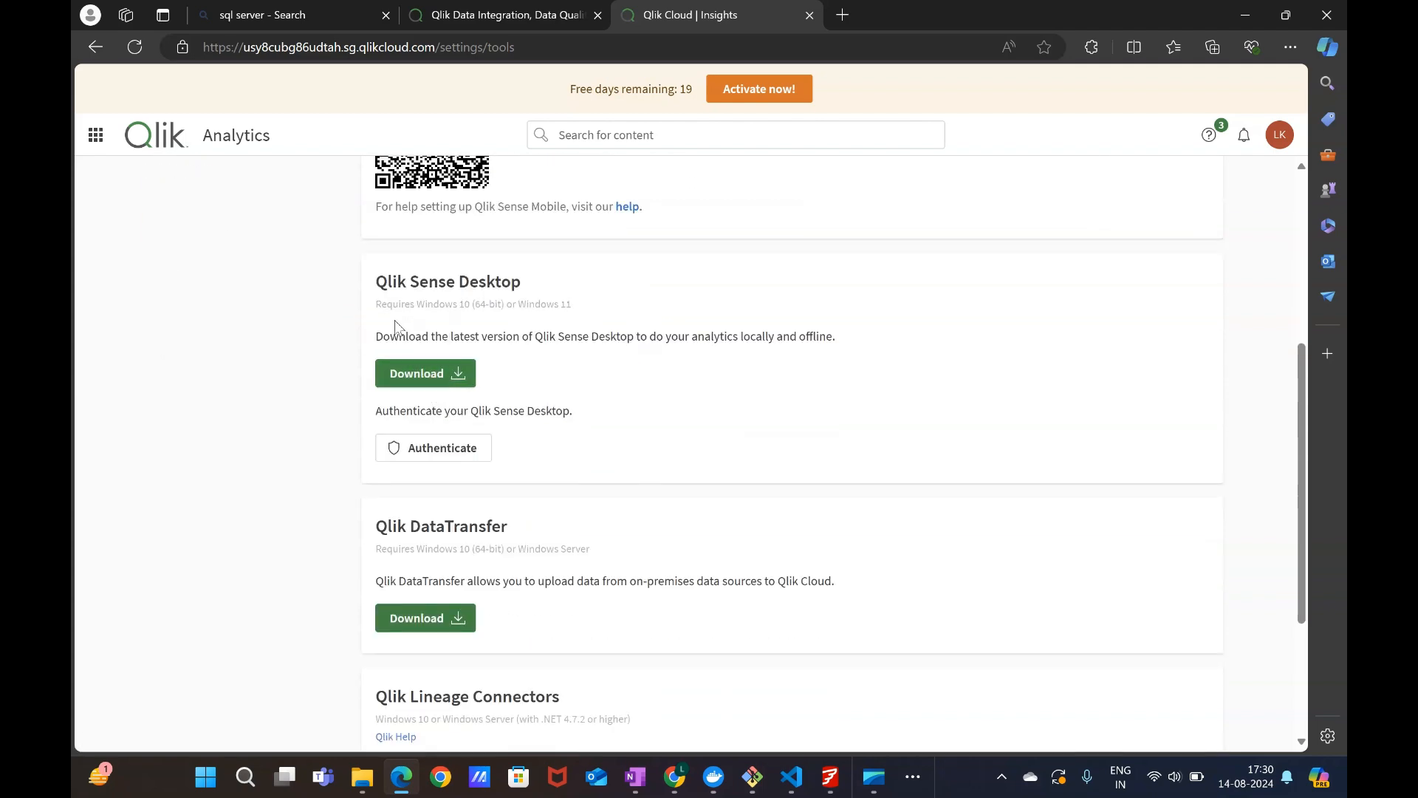
left_click(438, 380)
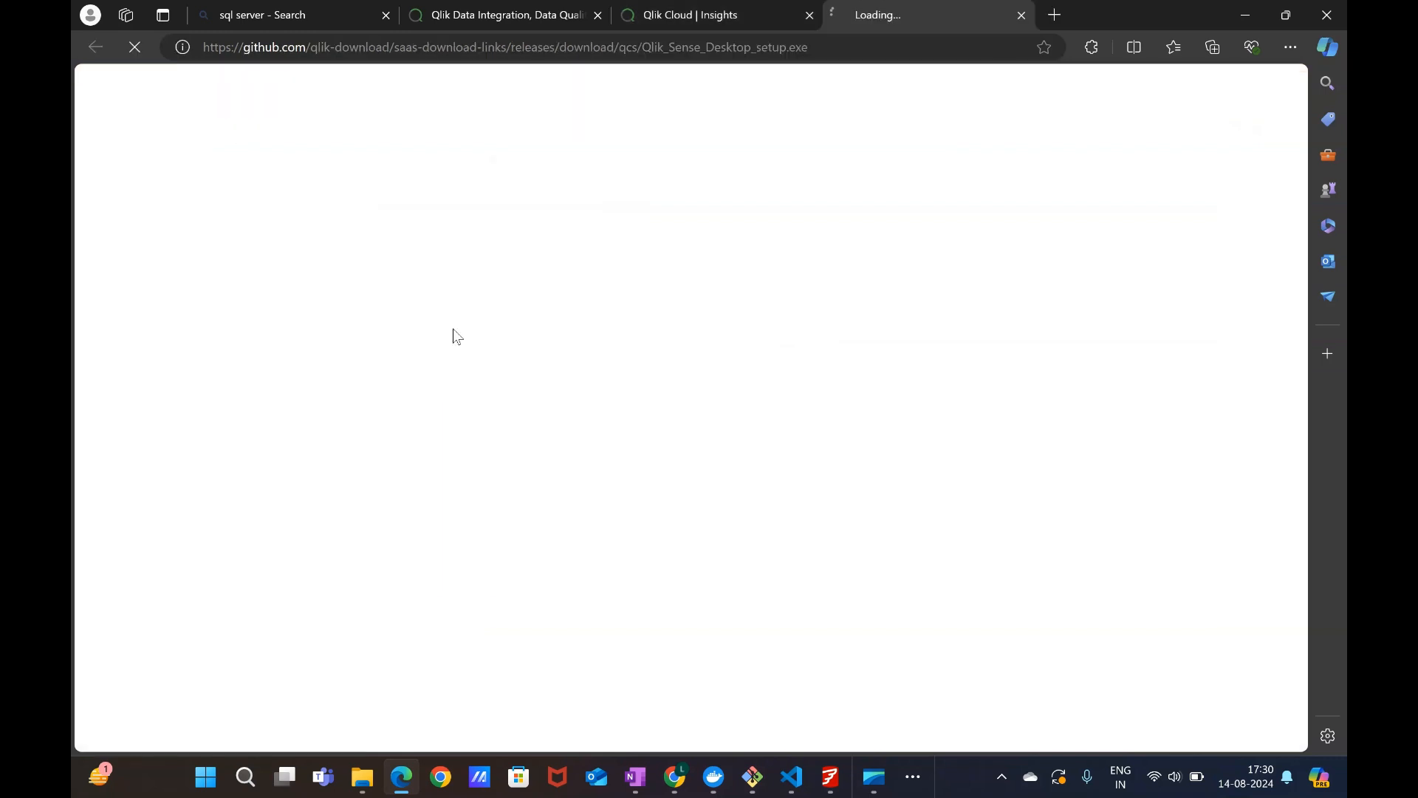
left_click(730, 18)
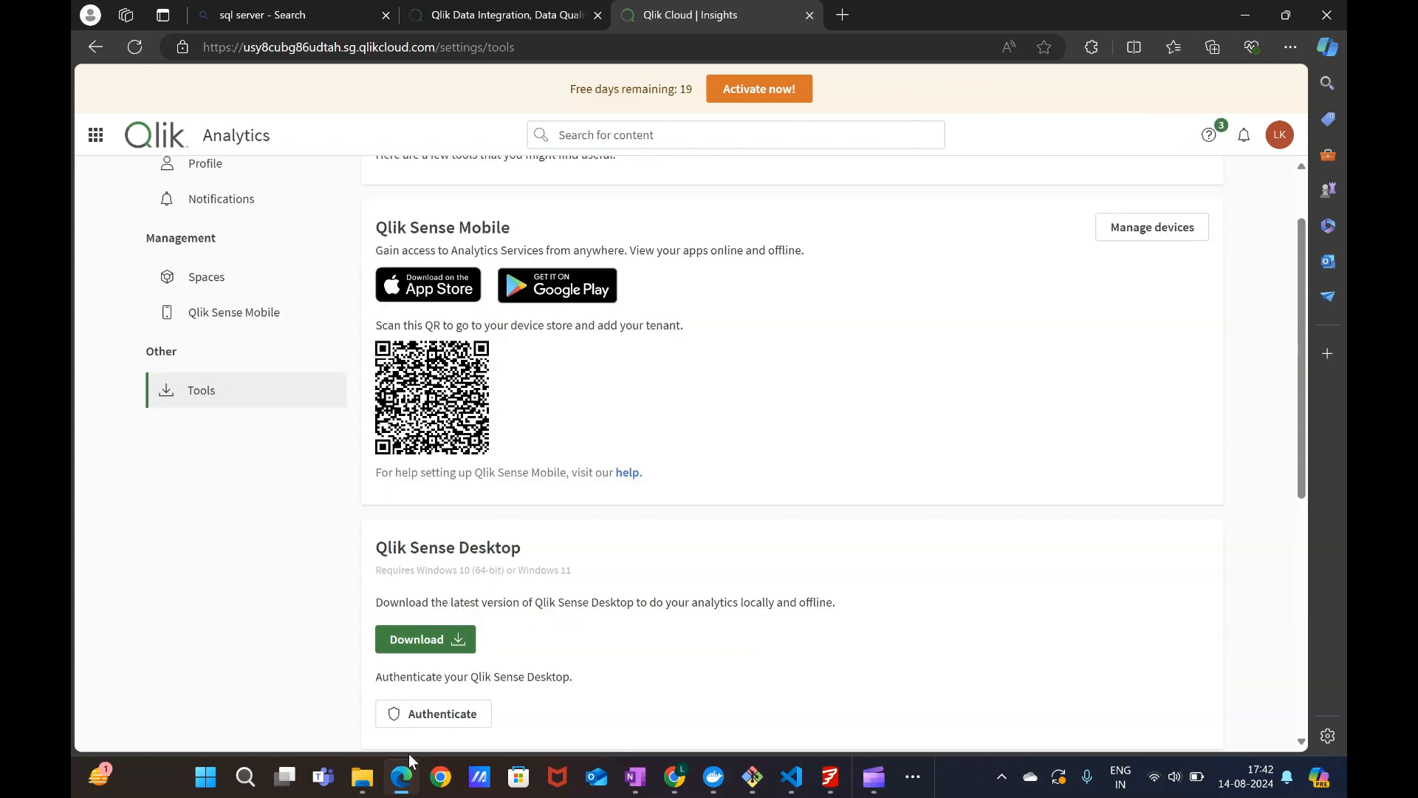
Run the Qlik_Sense_Desktop_setup installer from the Downloads folder and start the setup.
mouse_move(369, 778)
left_click(322, 695)
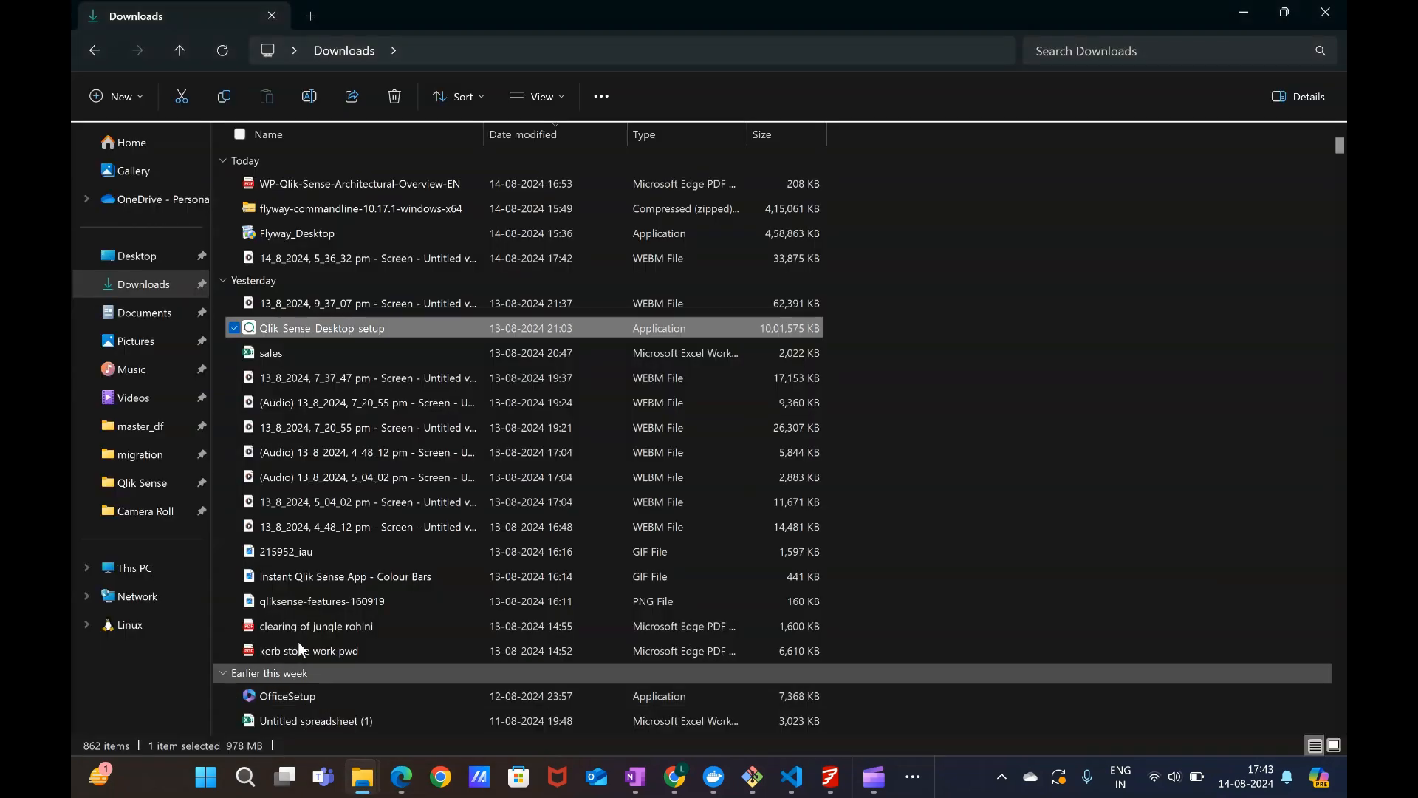
double_click(351, 325)
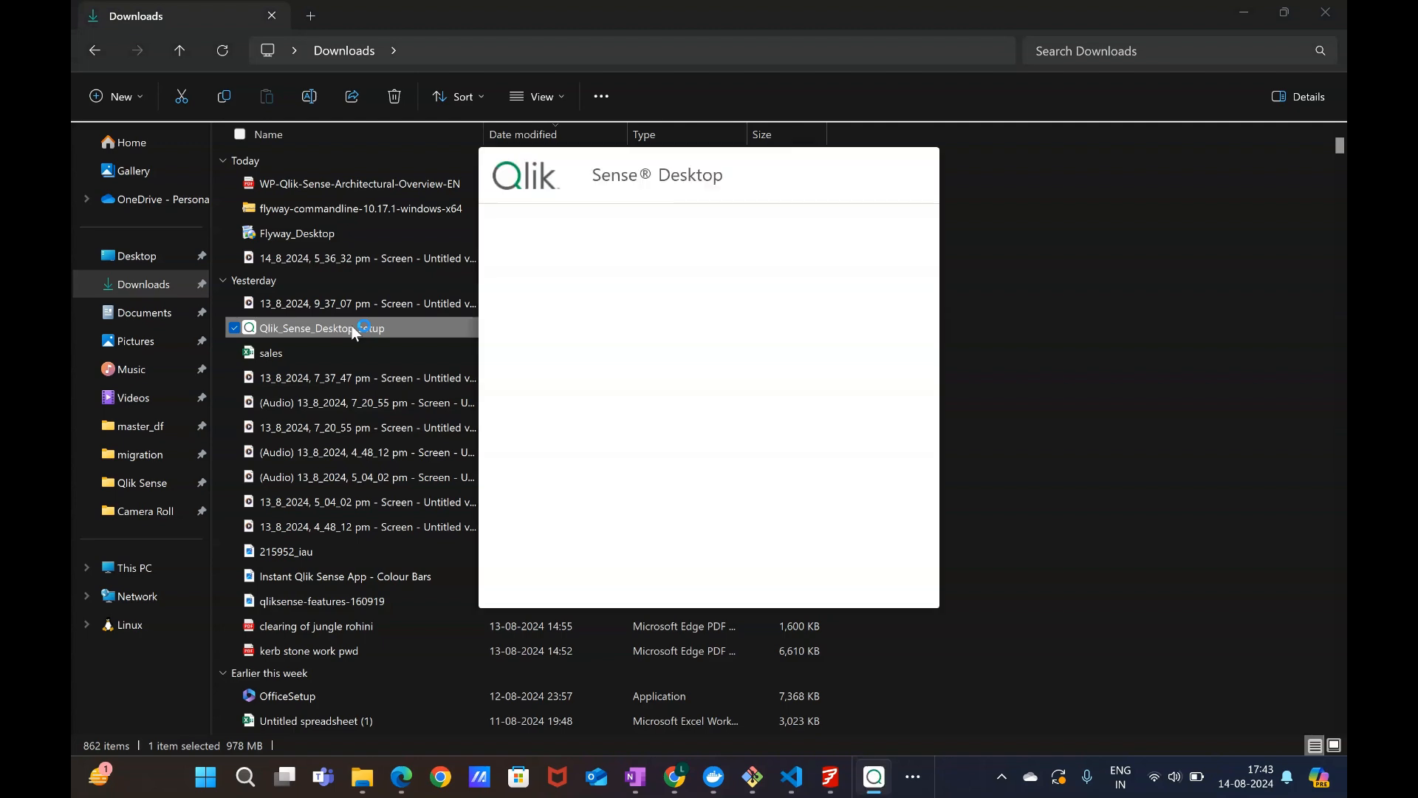
left_click(644, 341)
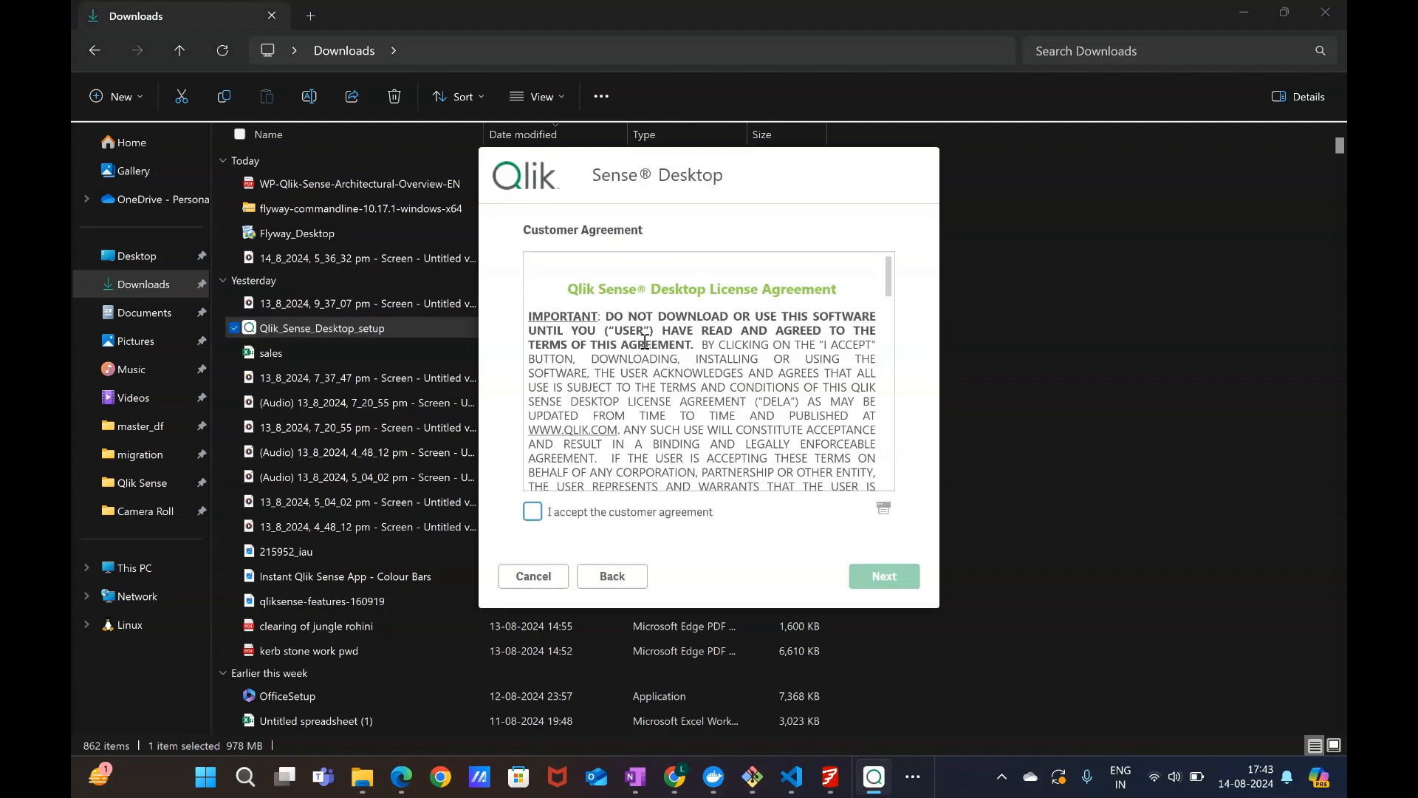
Accept the customer agreement and continue with the desktop shortcut and both object bundles selected.
left_click(532, 511)
left_click(876, 580)
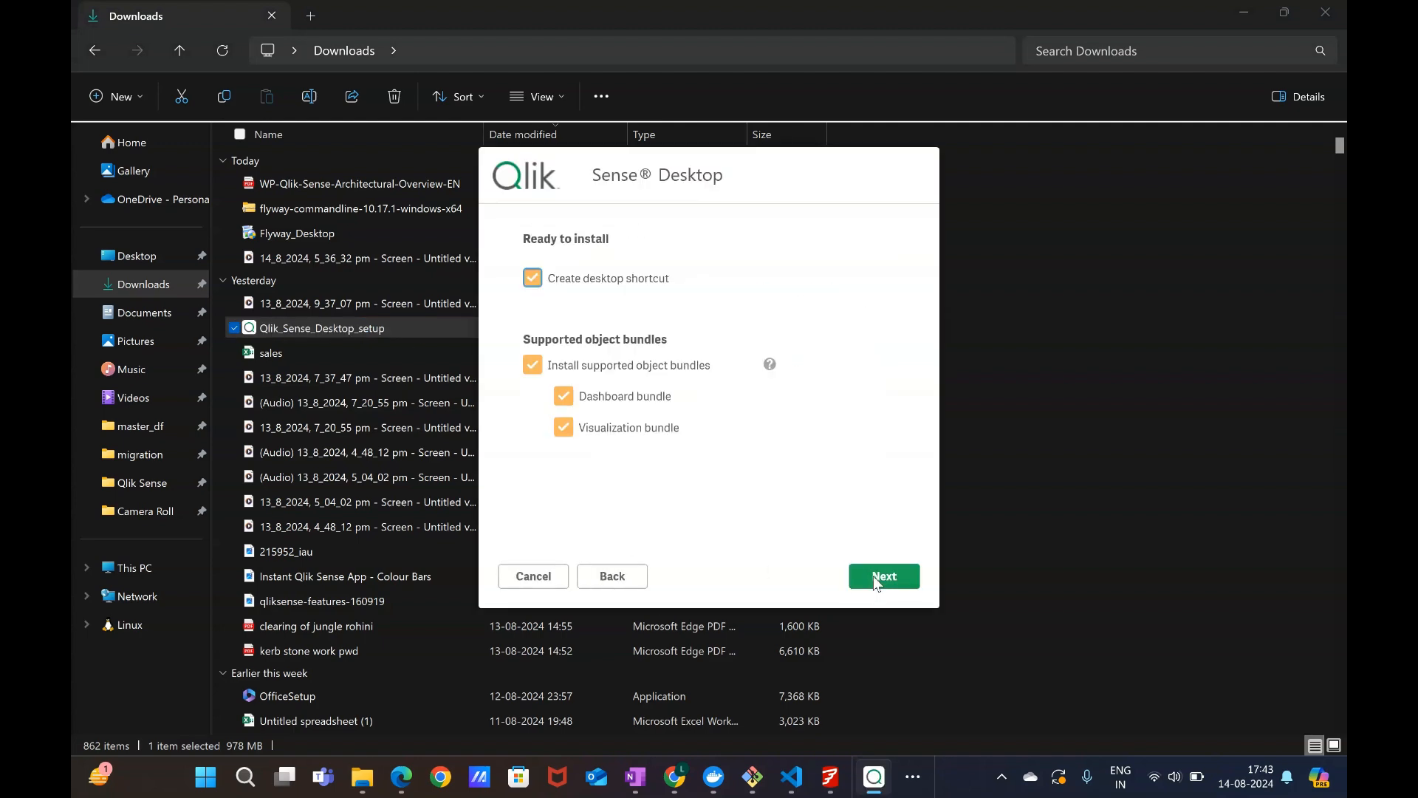
left_click(874, 580)
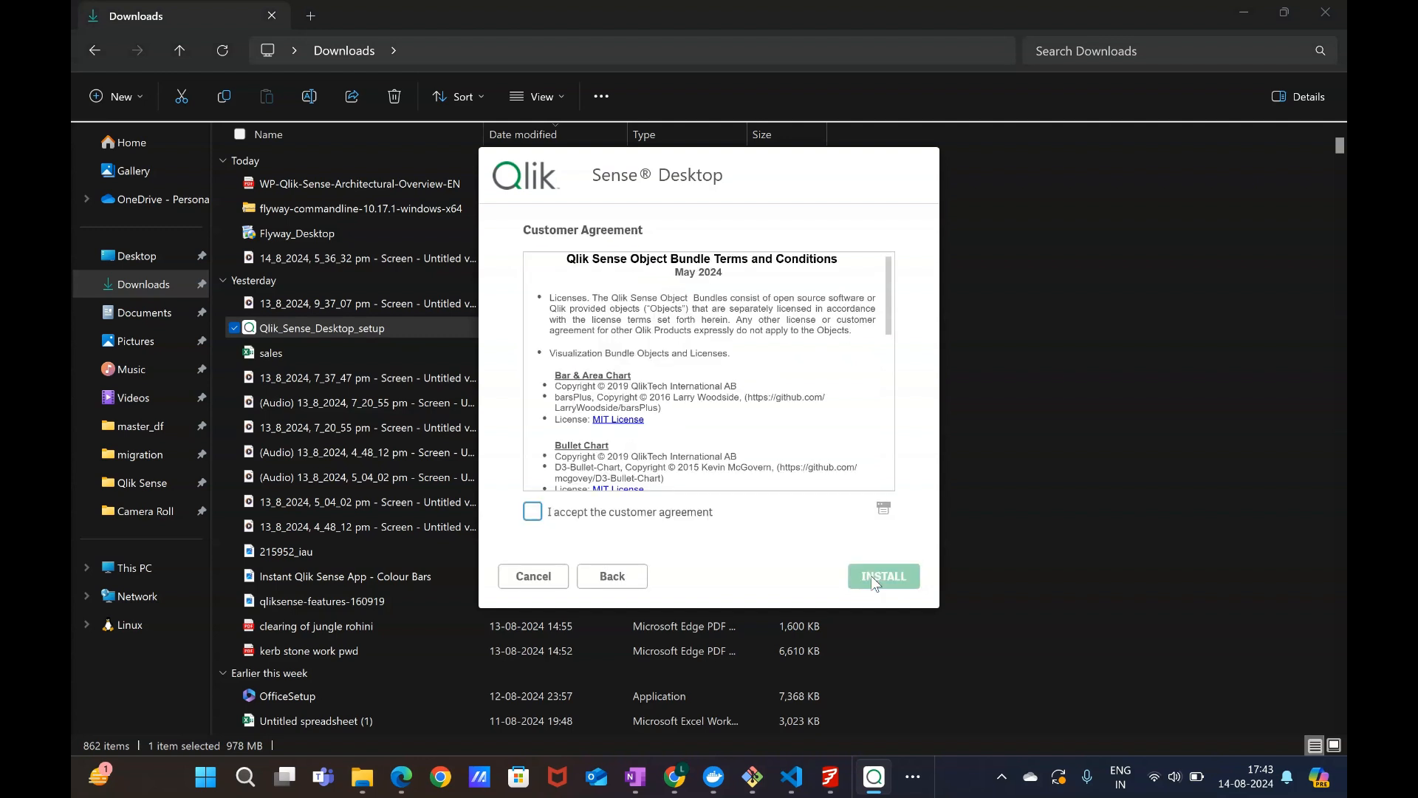
Accept the object bundle terms and conditions and start the installation.
left_click(566, 511)
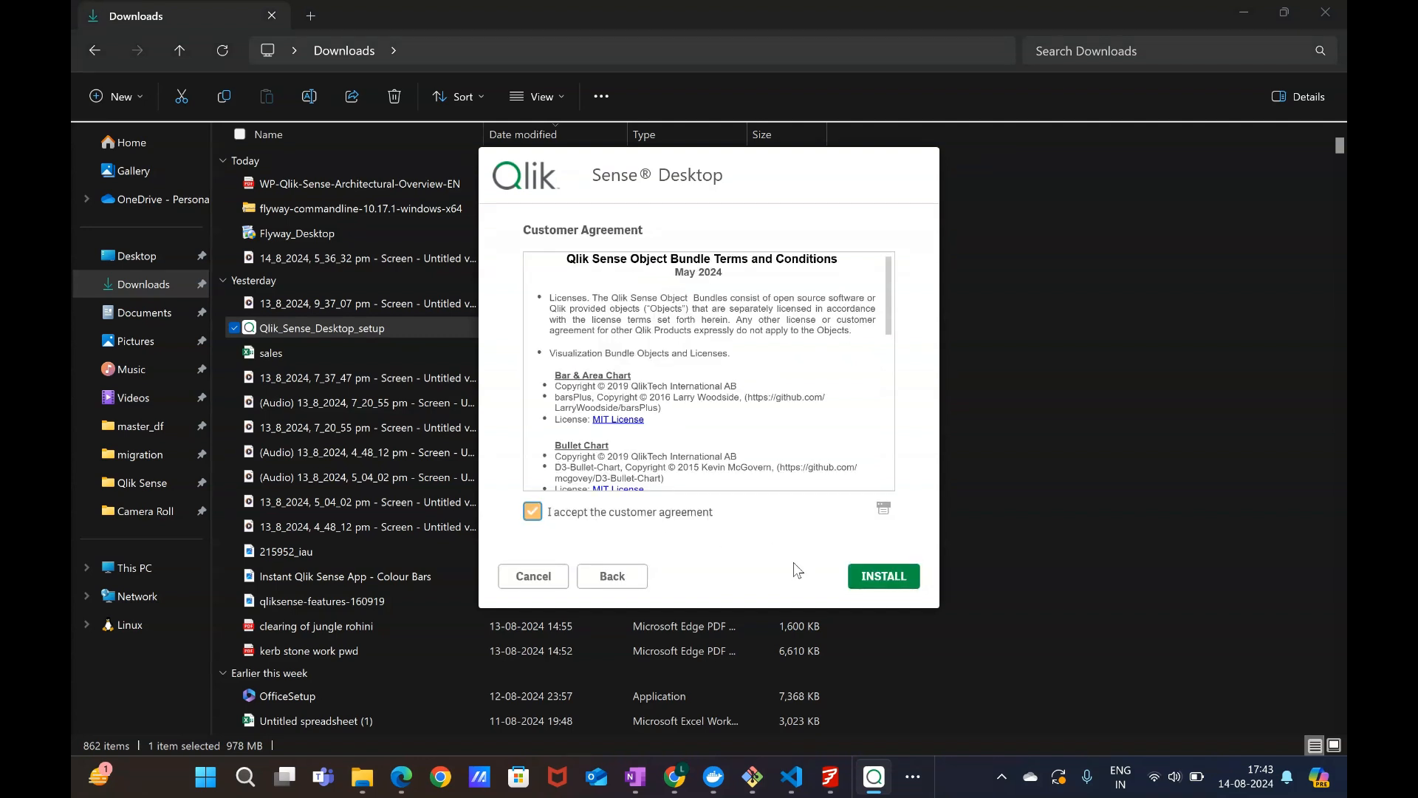
left_click(877, 584)
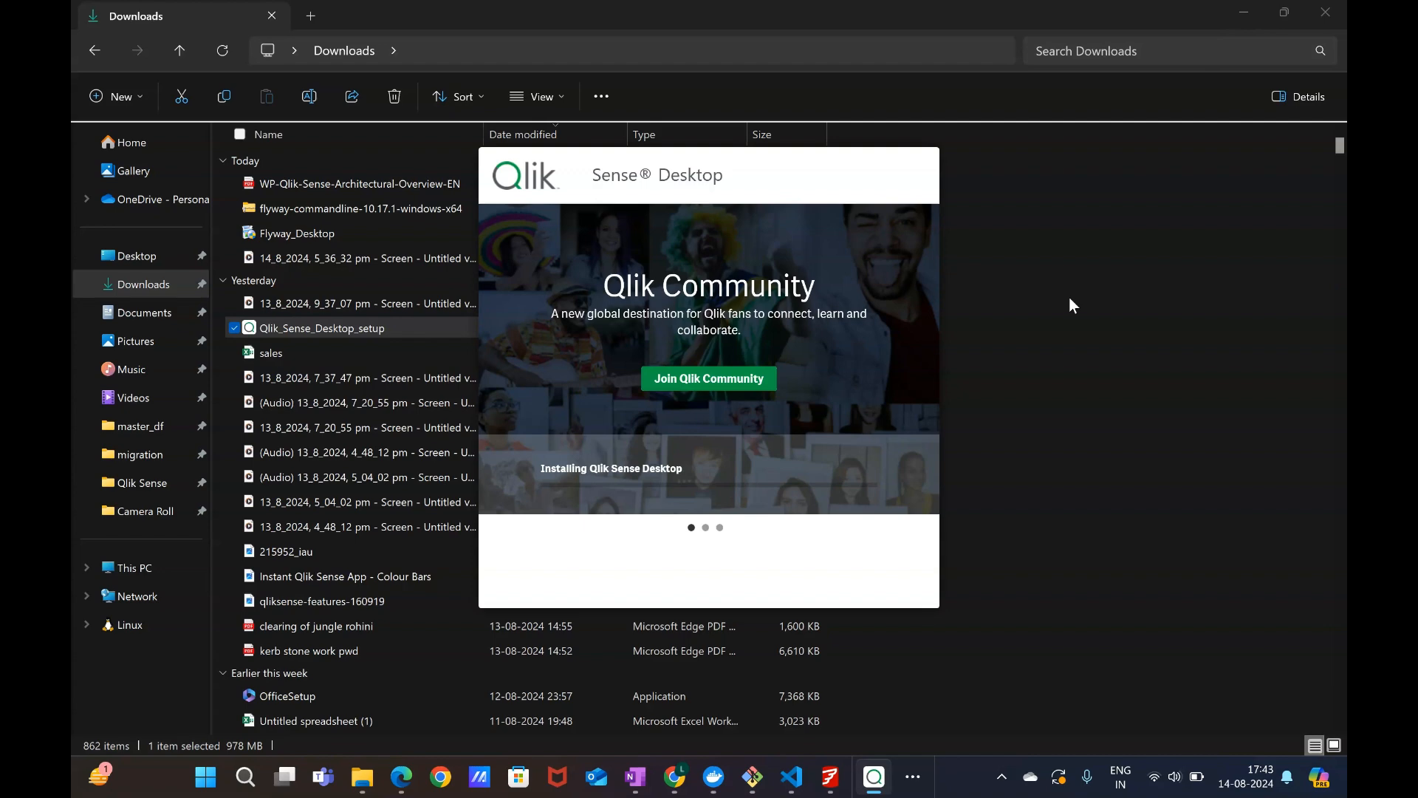
Finish the Qlik Sense Desktop installation.
left_click(401, 775)
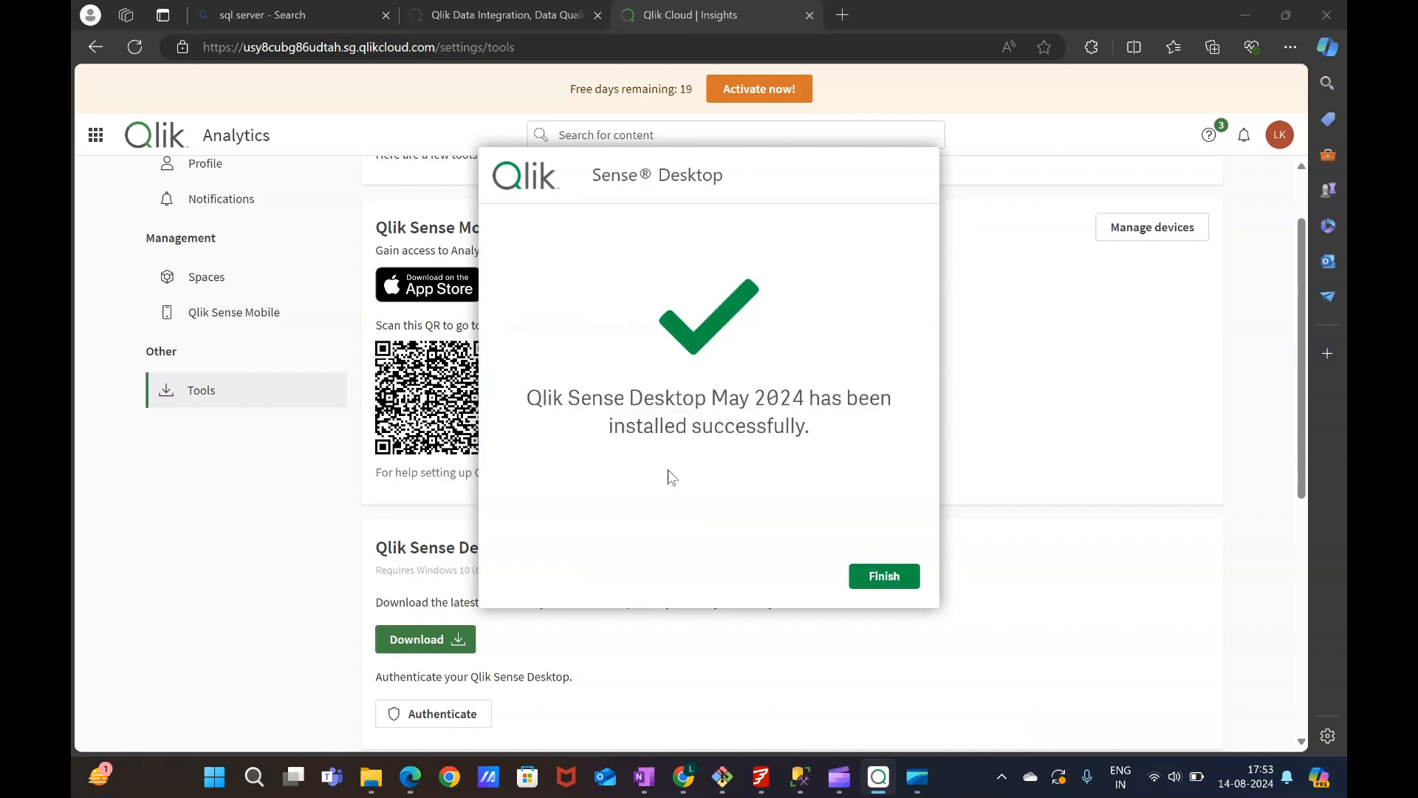
left_click(884, 578)
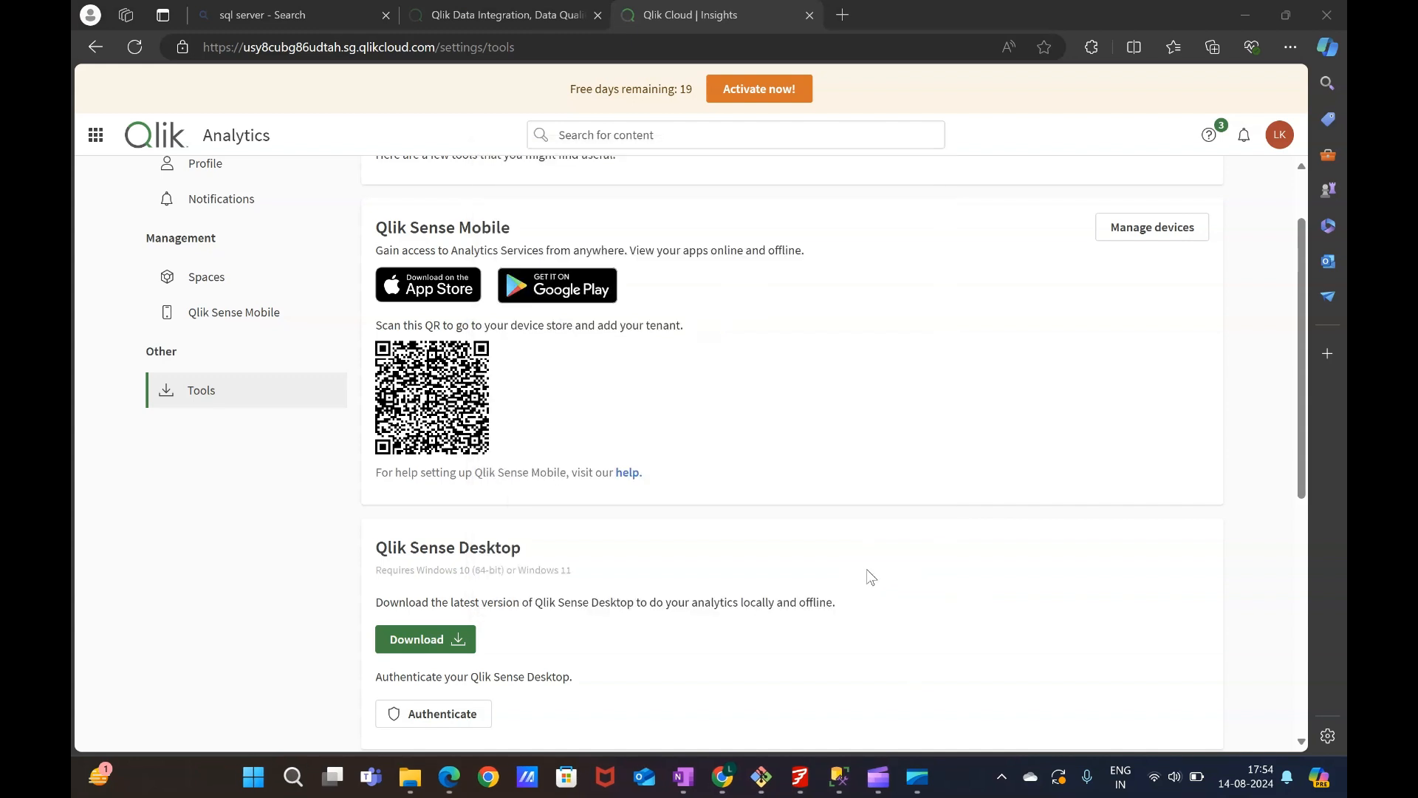
Launch Qlik Sense Desktop from the Start menu.
key("super")
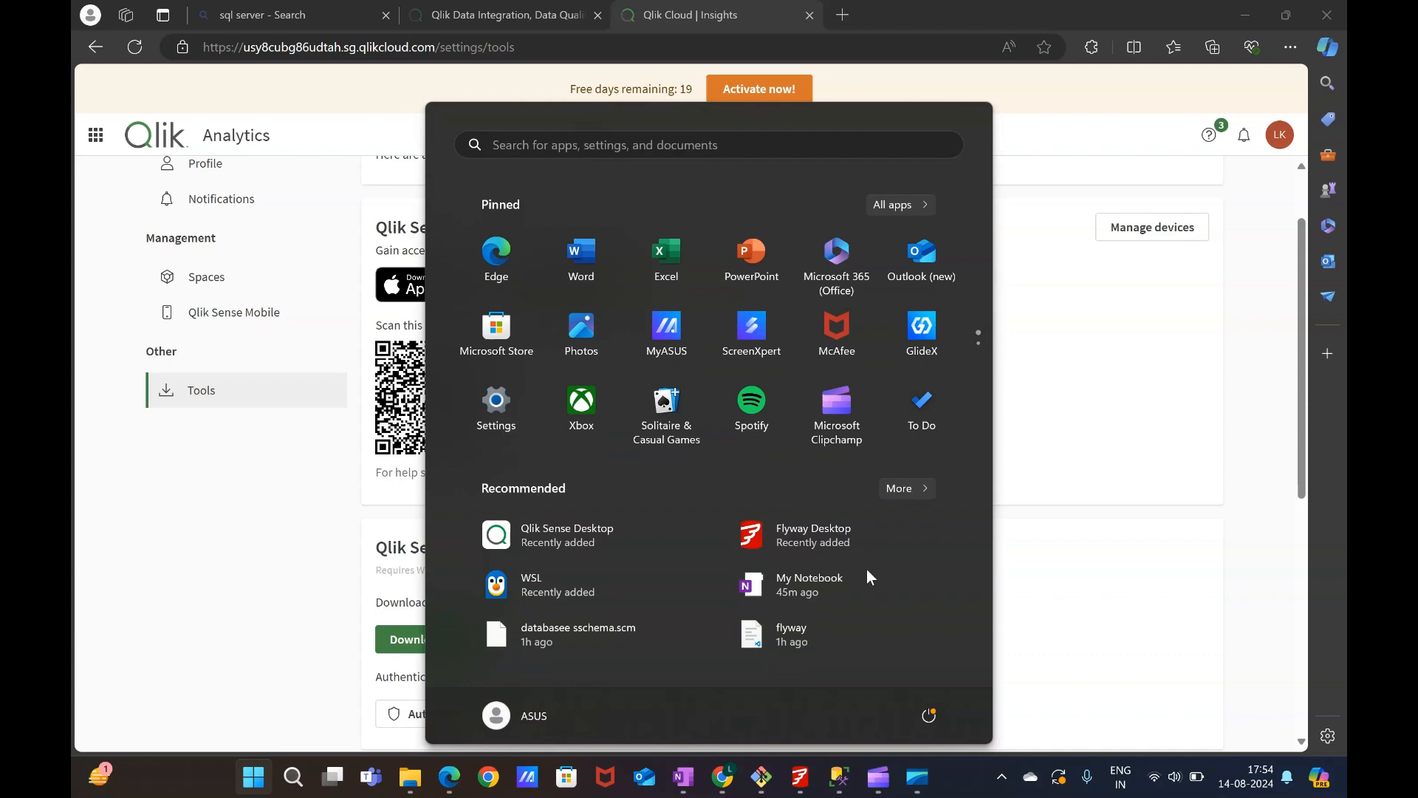
left_click(621, 536)
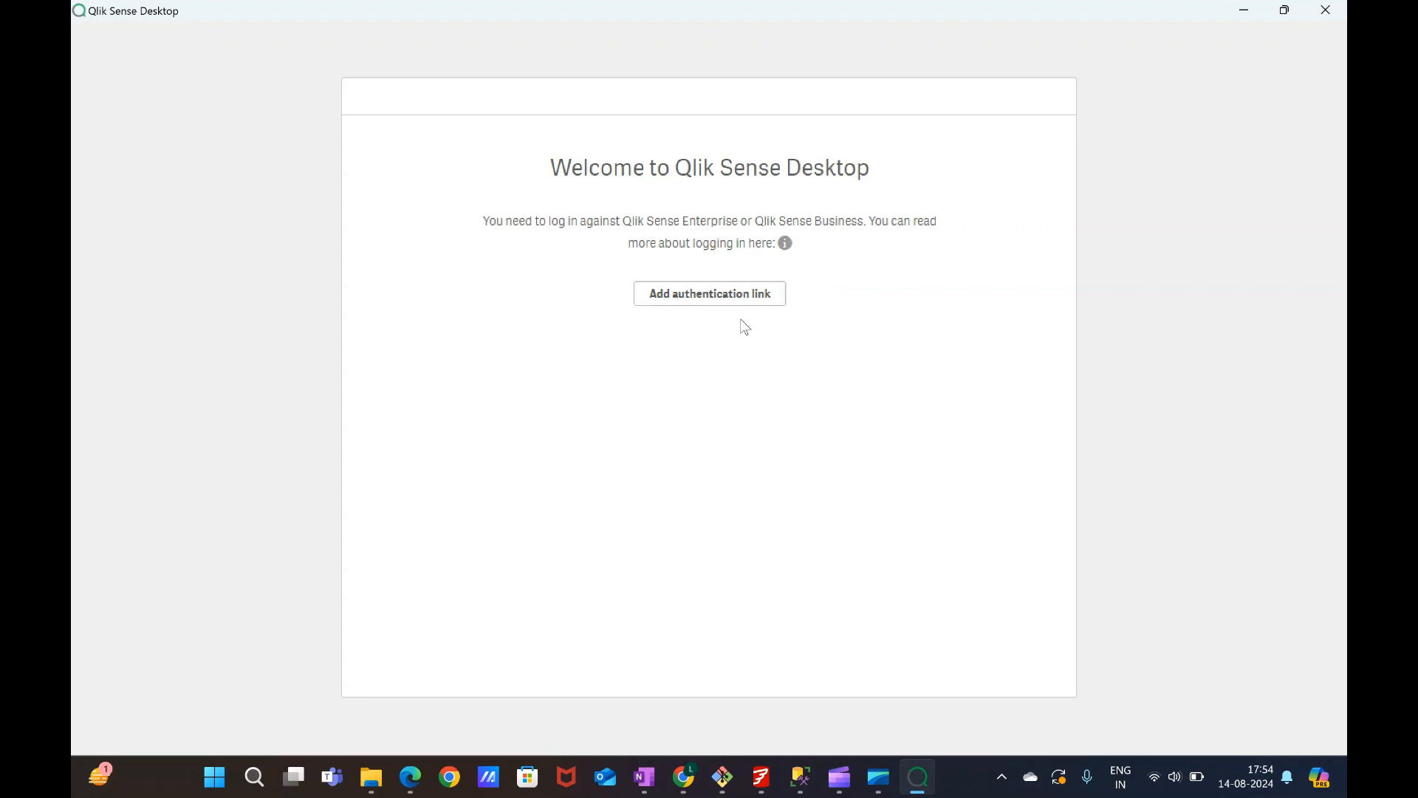
Get the tenant authentication link with the Authenticate option under Qlik Sense Desktop in the browser.
left_click(411, 775)
scroll(493, 578, "down", 1)
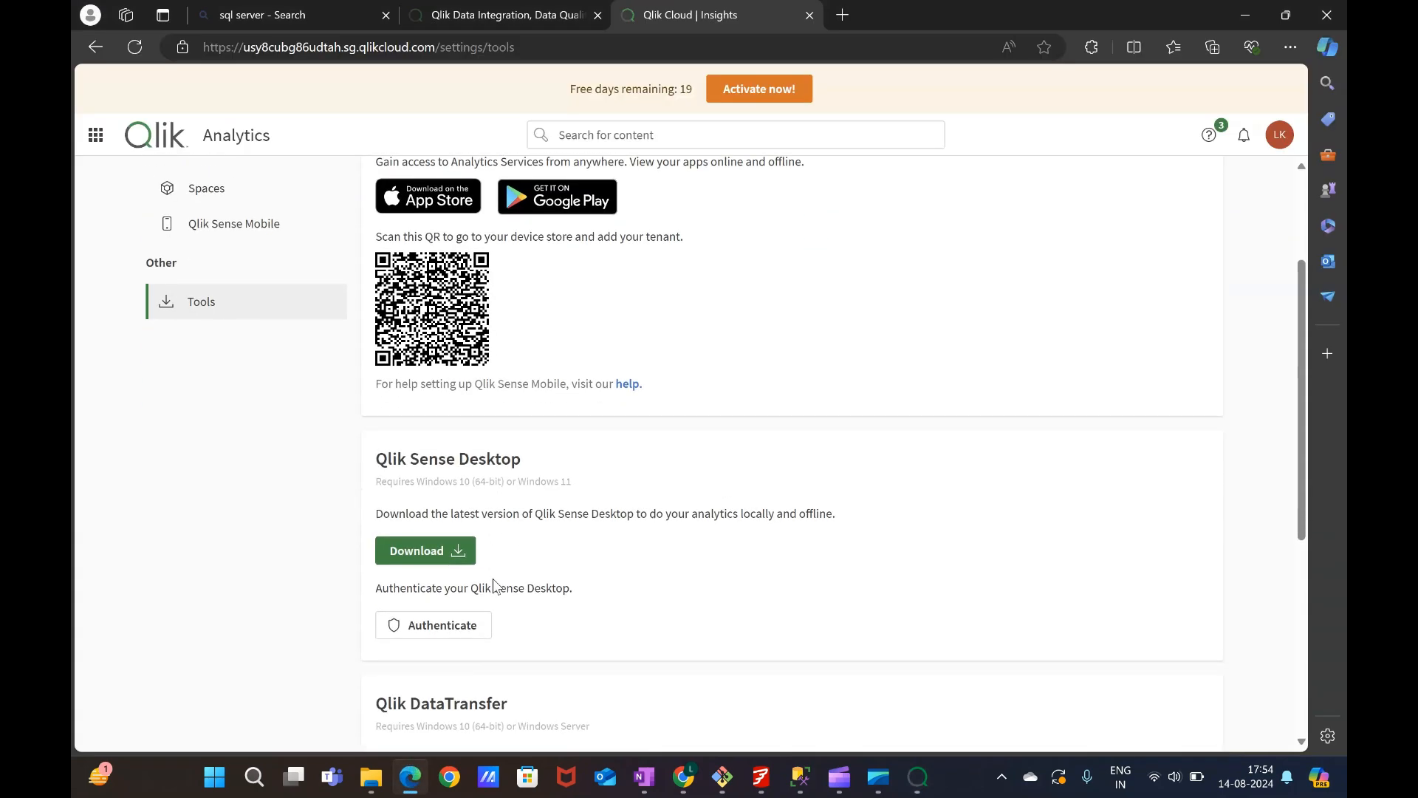
scroll(493, 578, "up", 1)
scroll(493, 578, "down", 2)
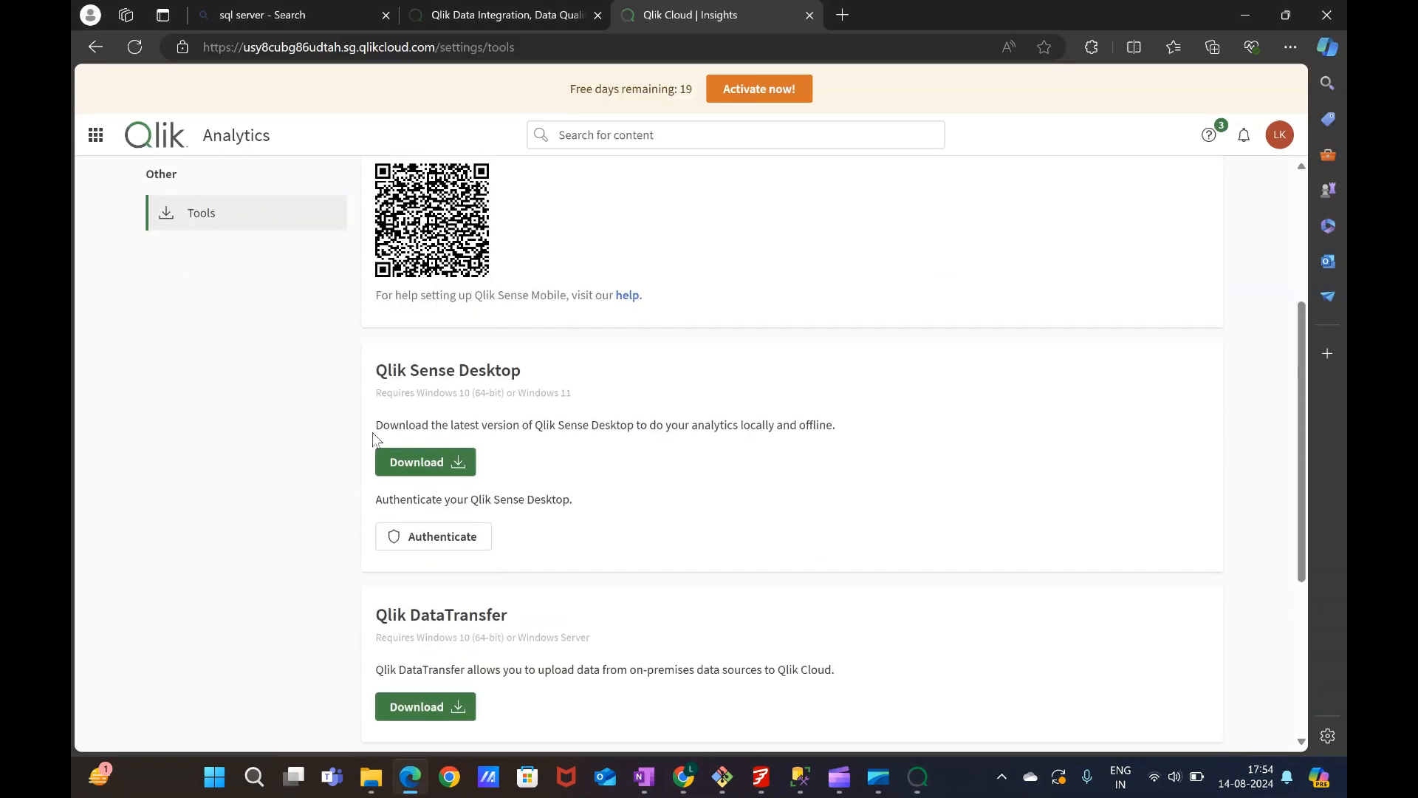
left_click(432, 544)
Submit the tenant authentication link in Qlik Sense Desktop.
mouse_move(910, 773)
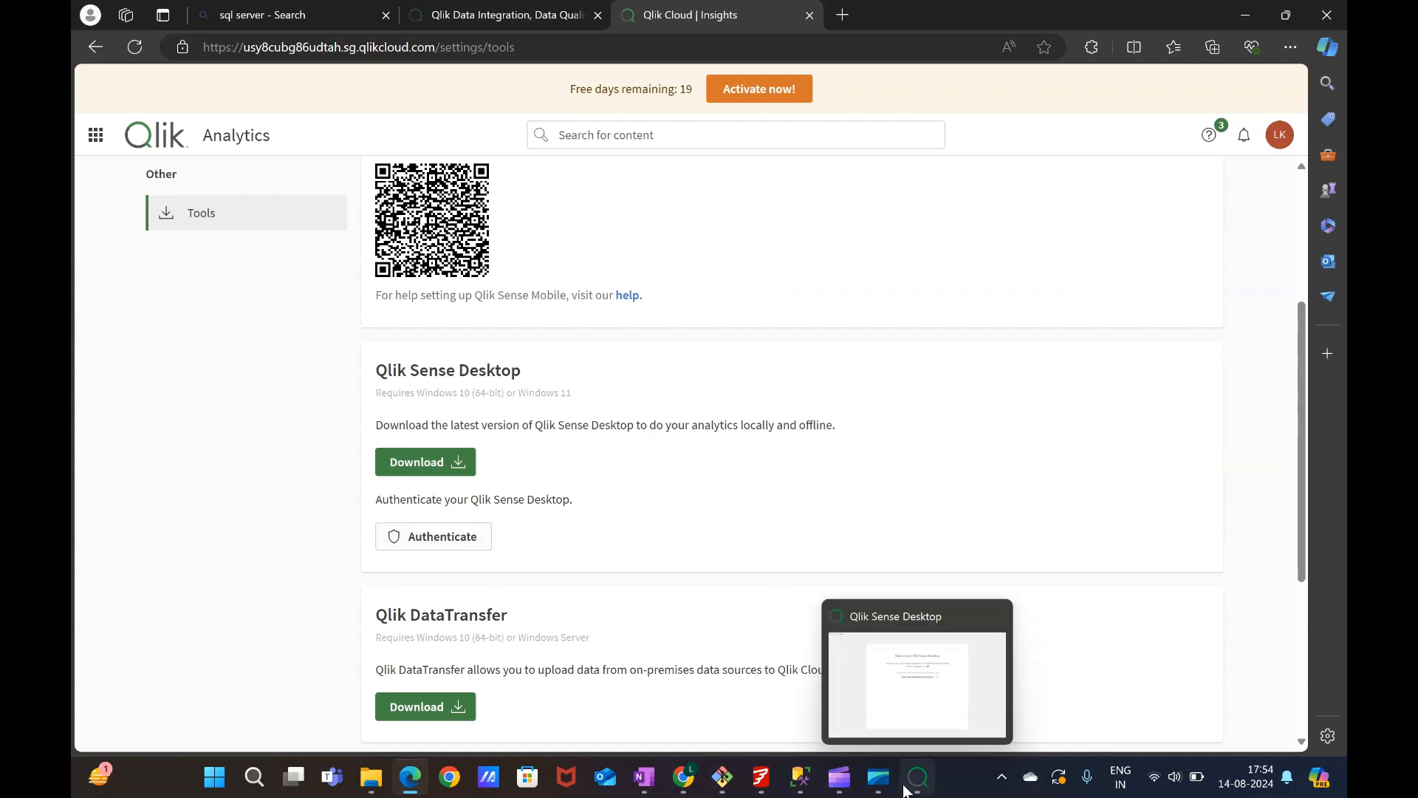
left_click(916, 722)
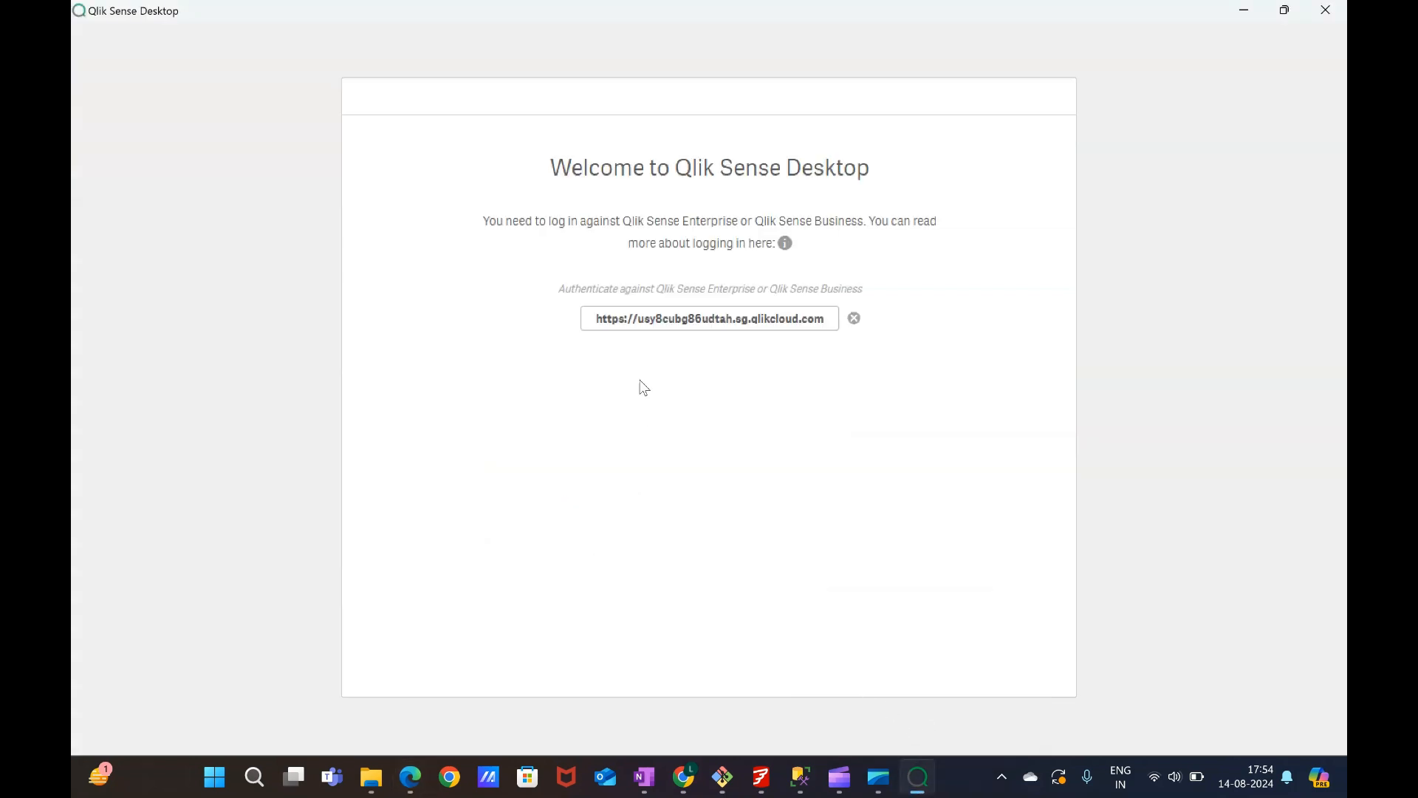
left_click(691, 322)
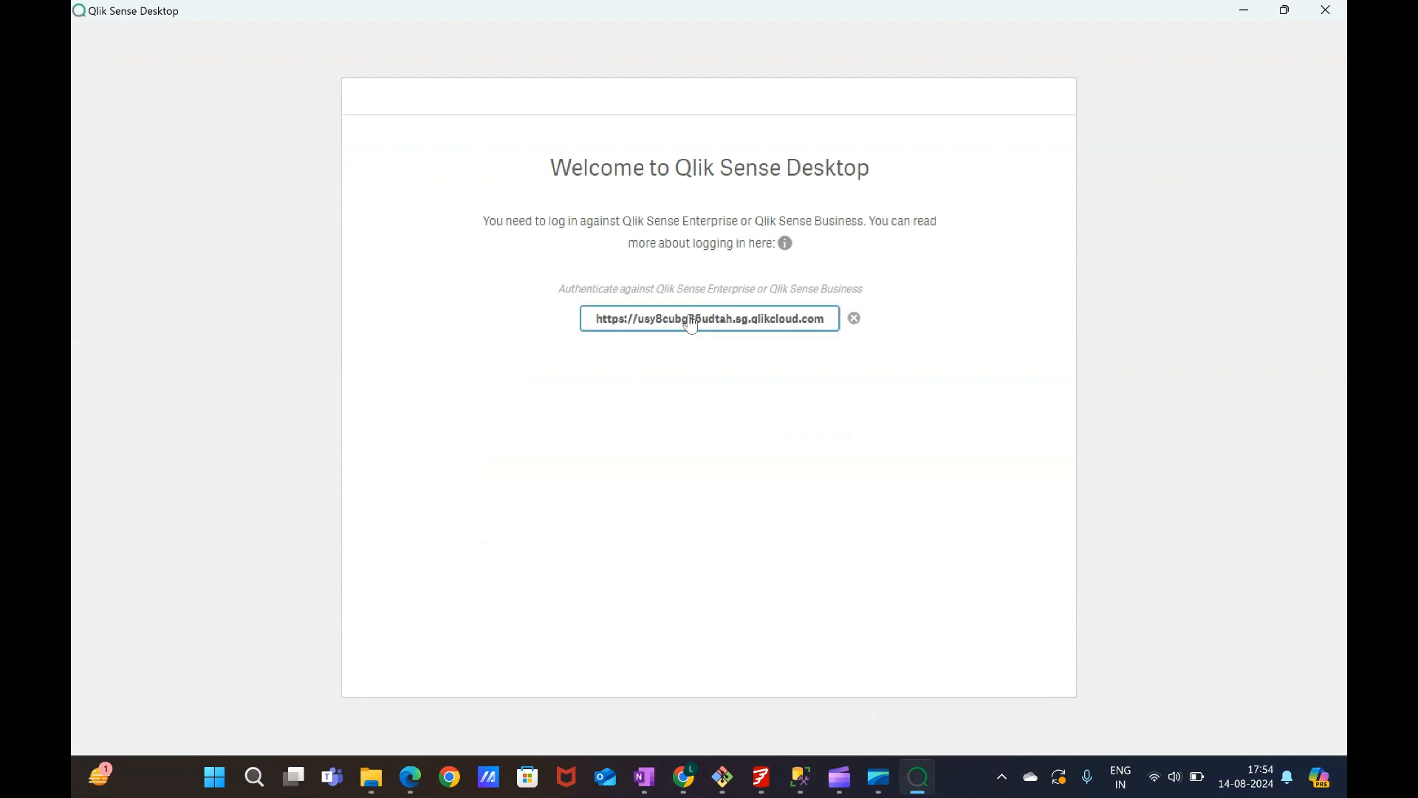
key("Return")
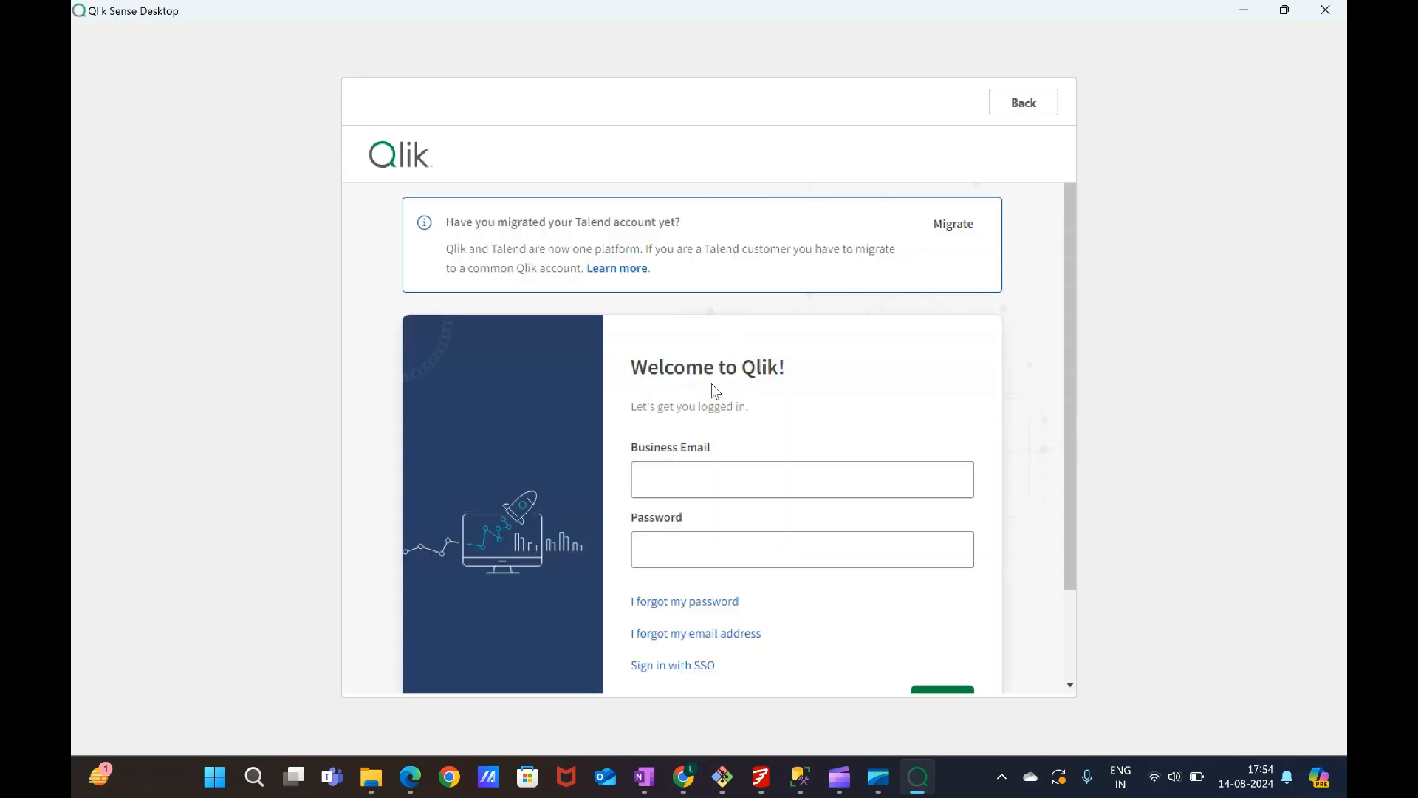
Log in with the business email and account password.
left_click(664, 480)
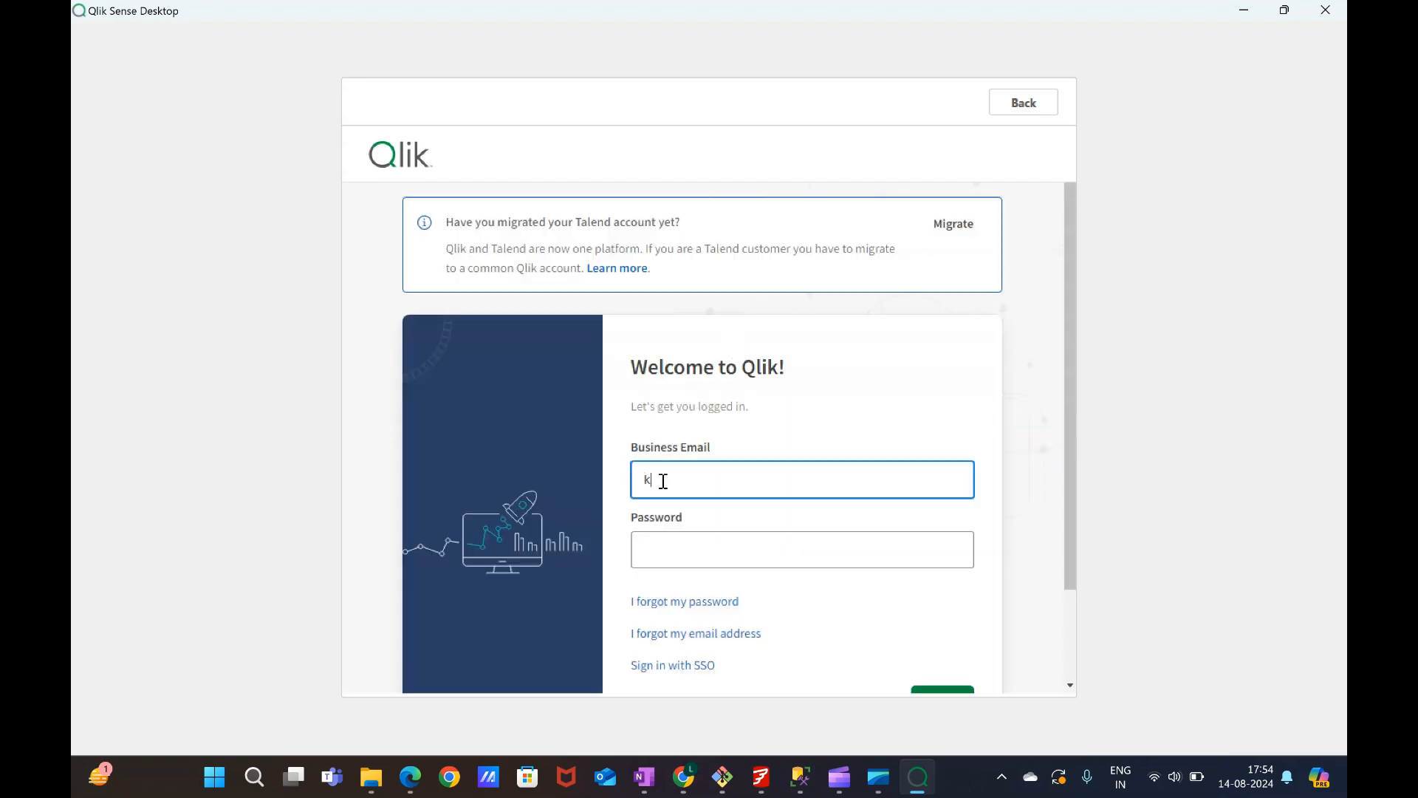
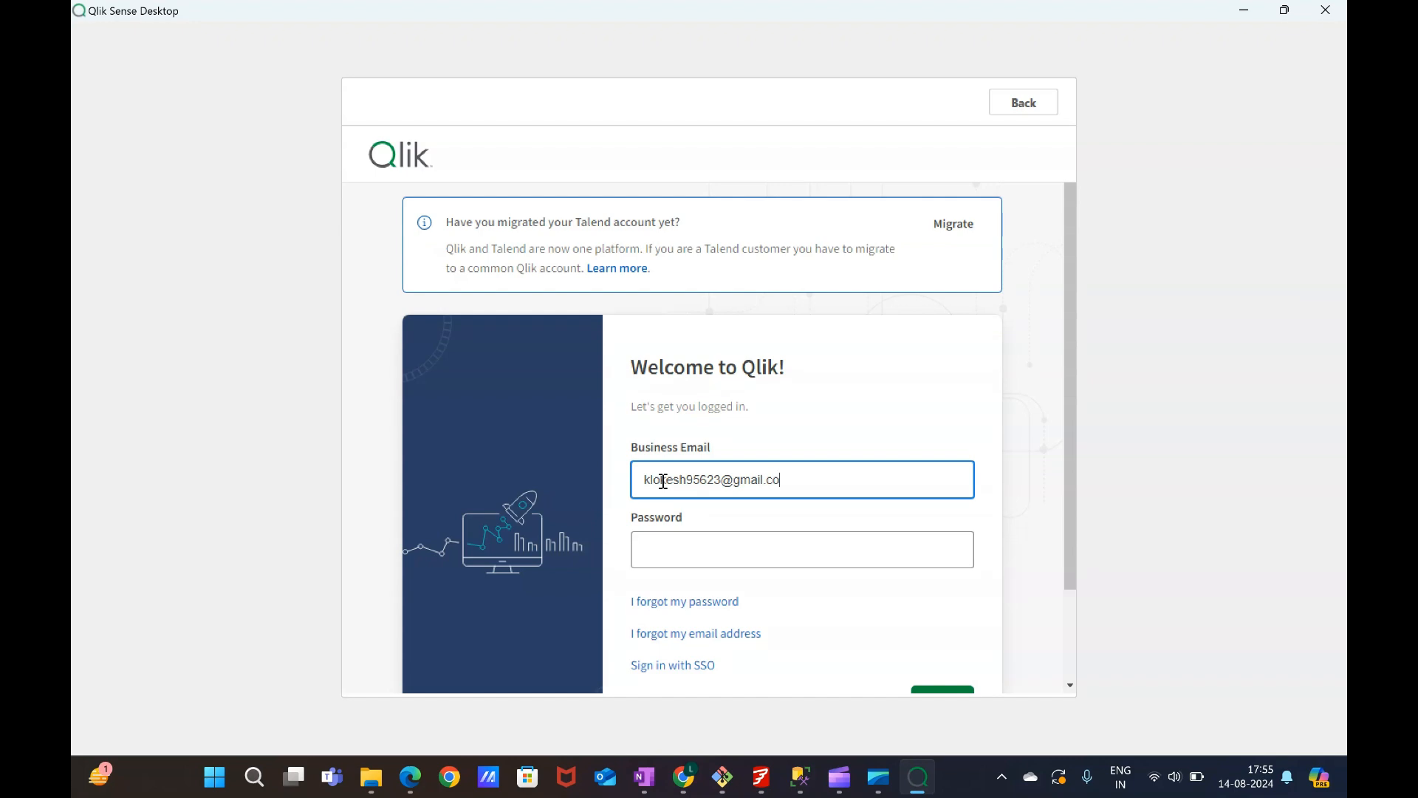
key("Tab")
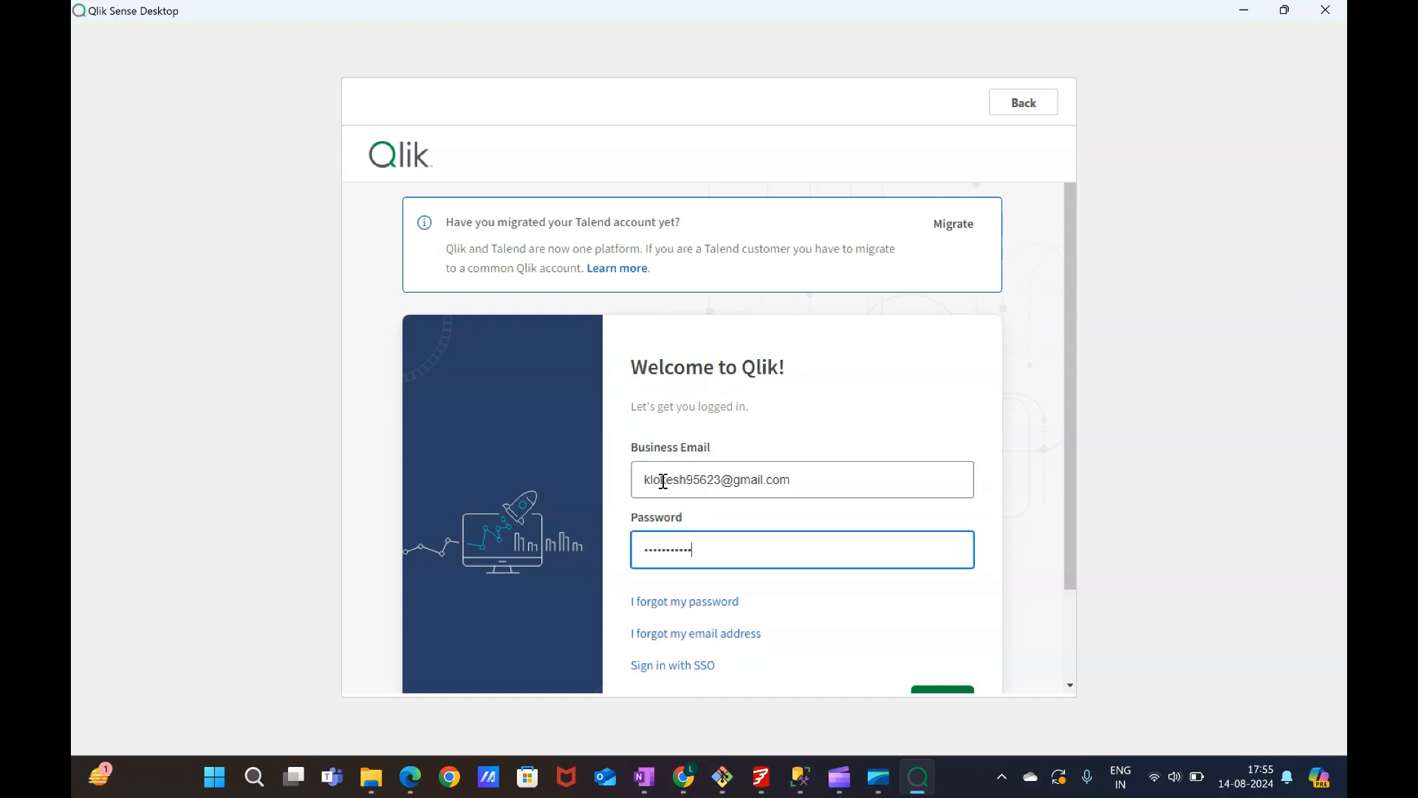
key("Return")
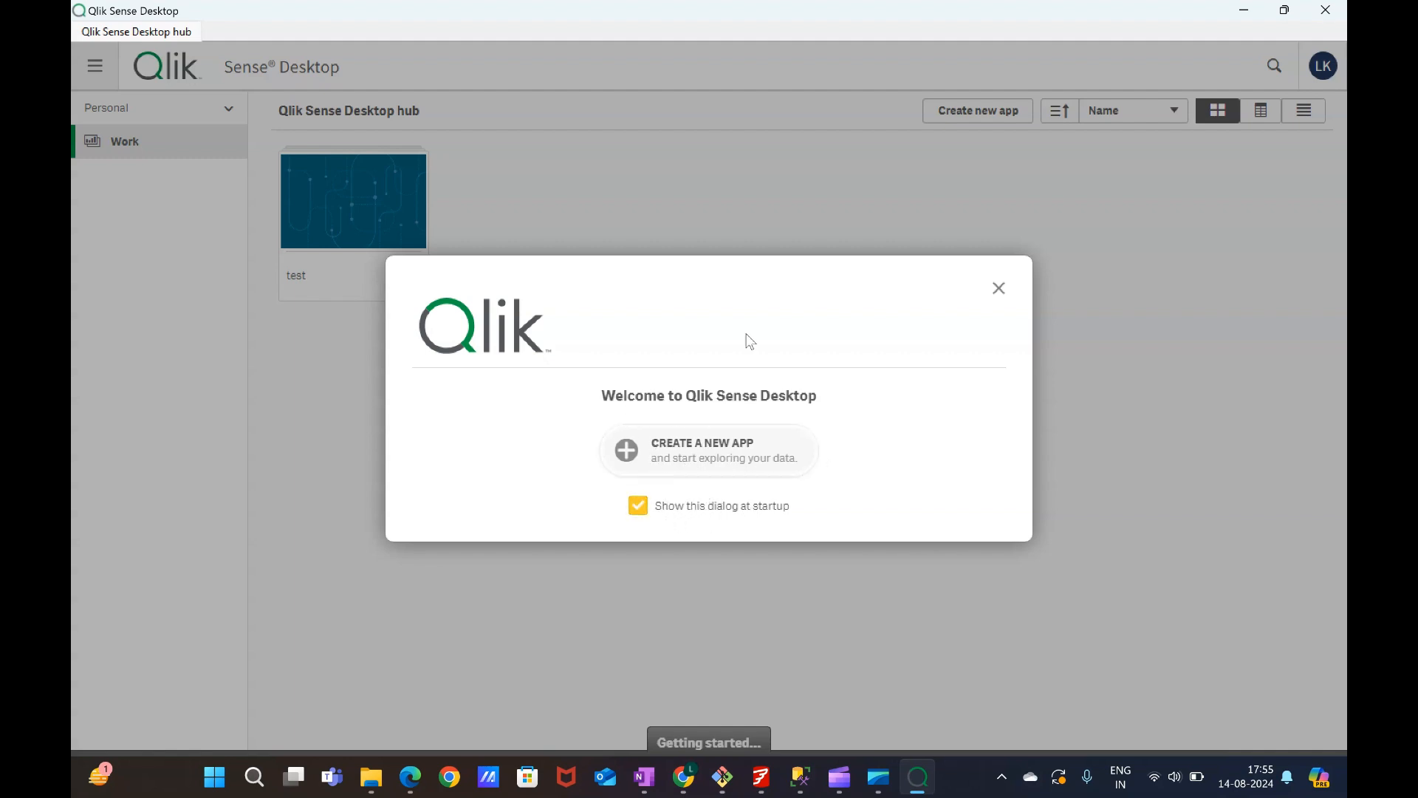
Close the welcome dialog and collapse the hub's side navigation panel.
left_click(999, 288)
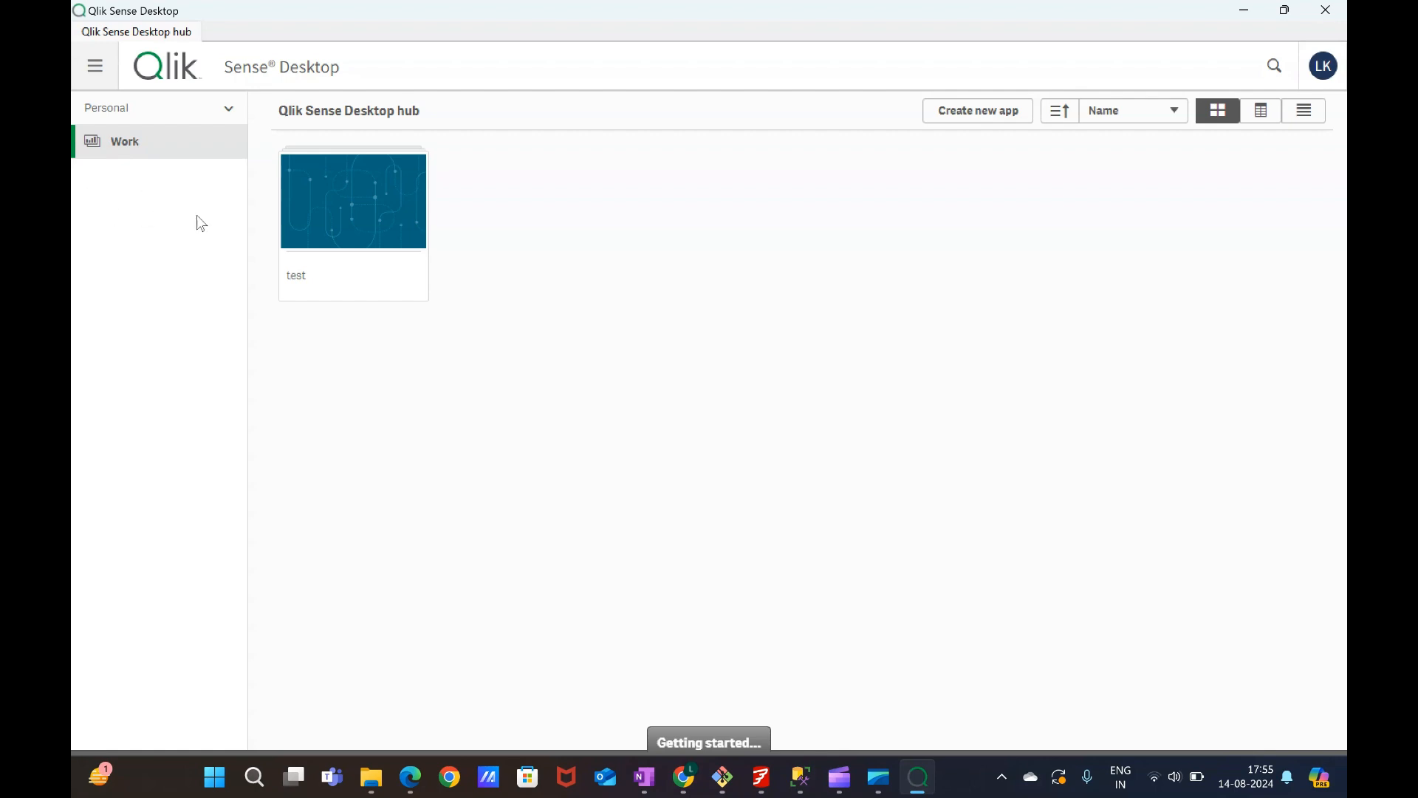
left_click(97, 71)
left_click(98, 72)
left_click(96, 71)
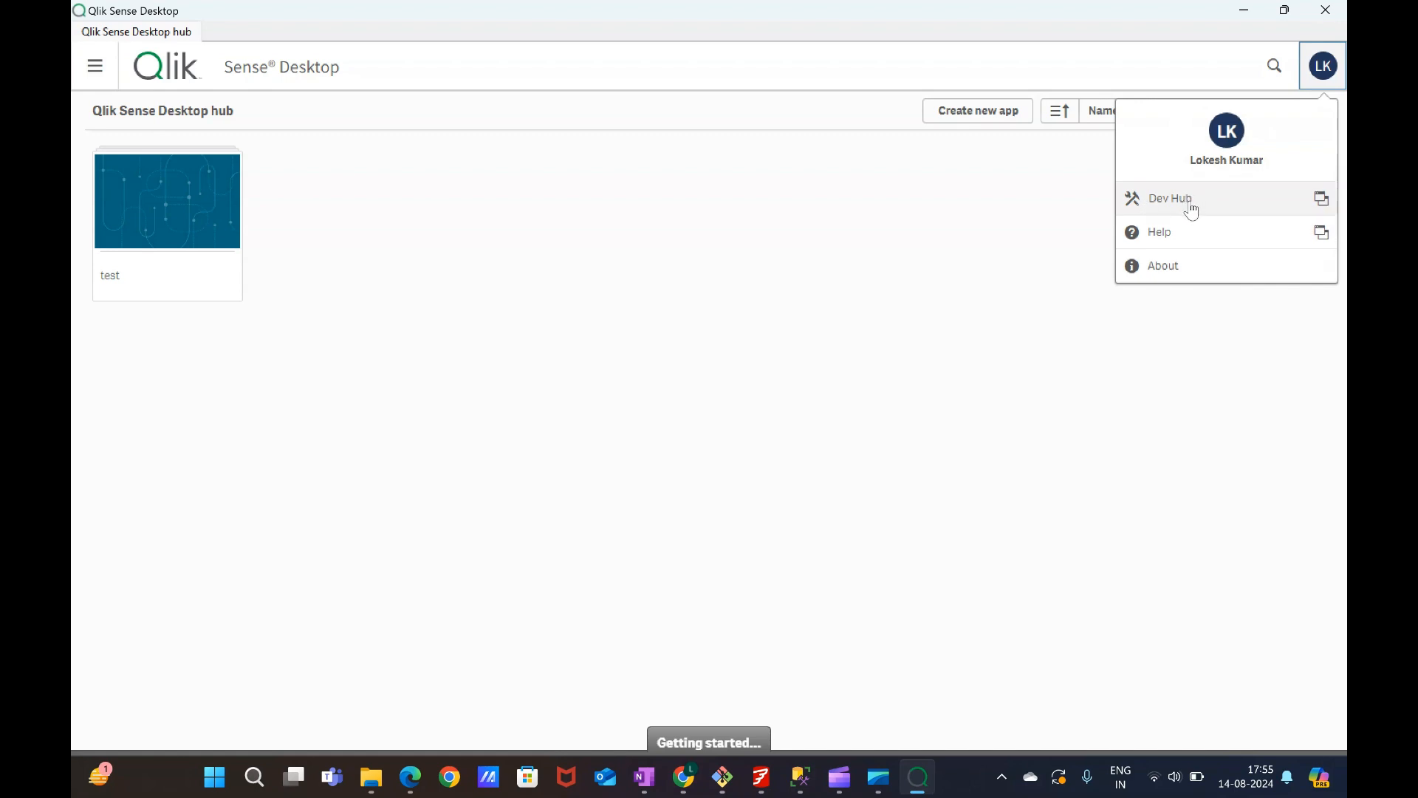
left_click(1070, 201)
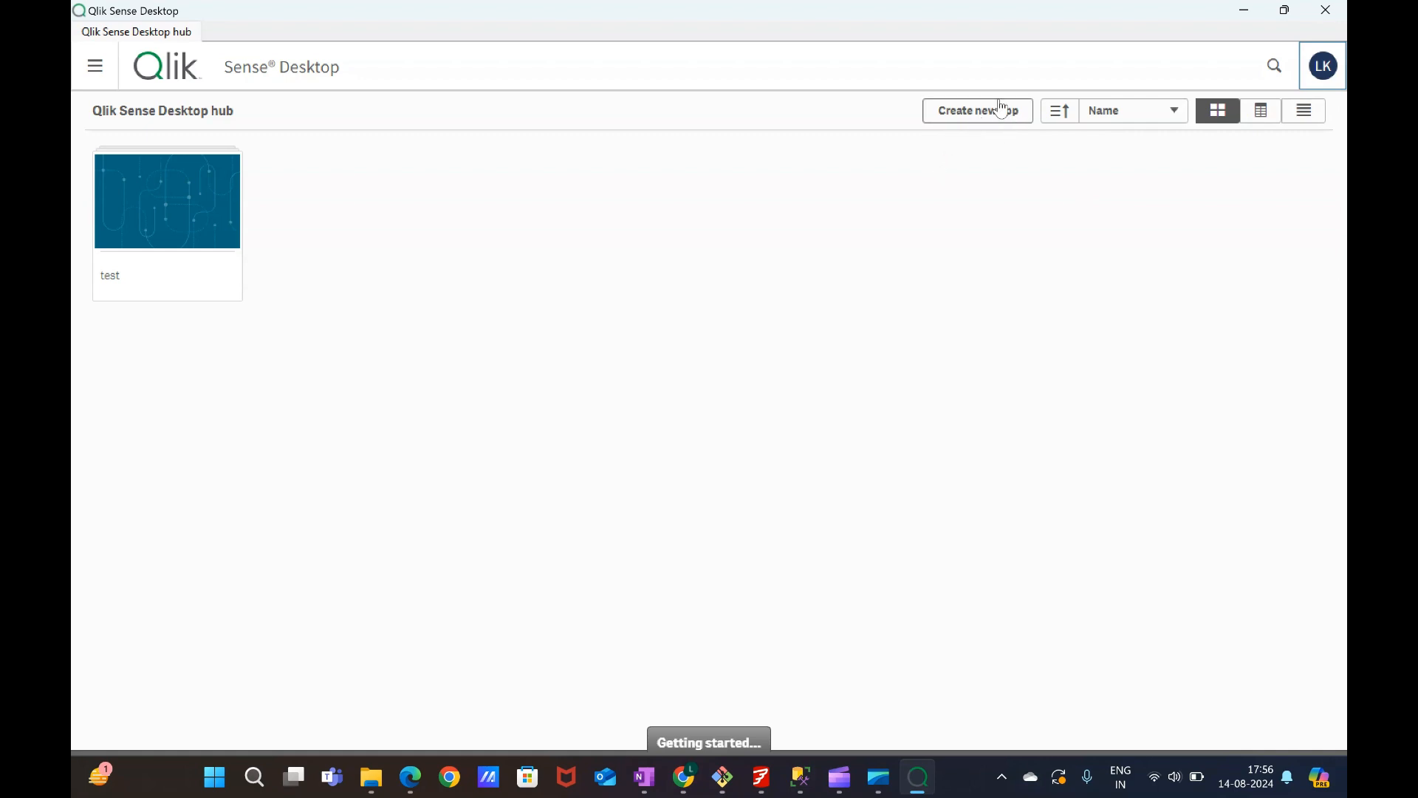
Create a new app named test2.
left_click(978, 118)
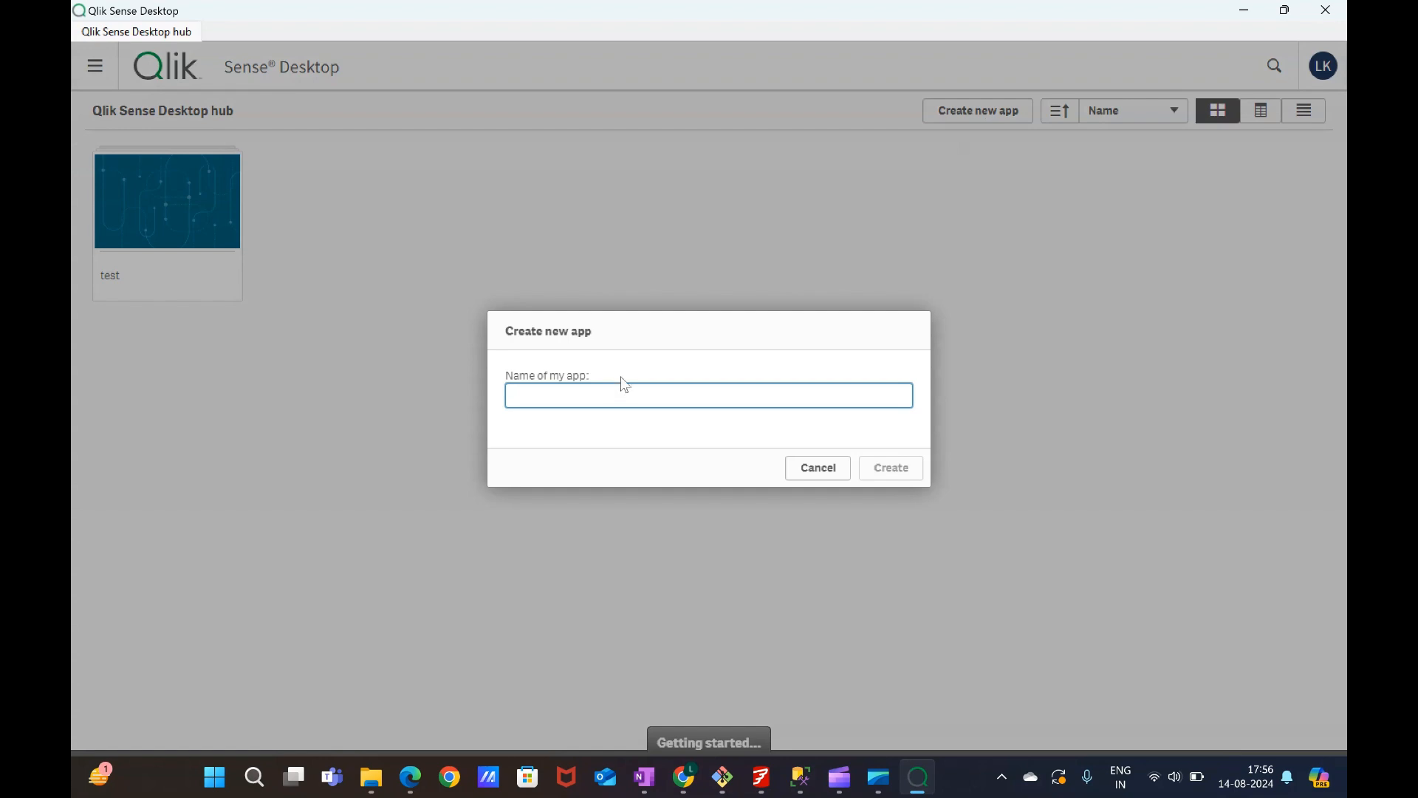
type("test2")
left_click(885, 467)
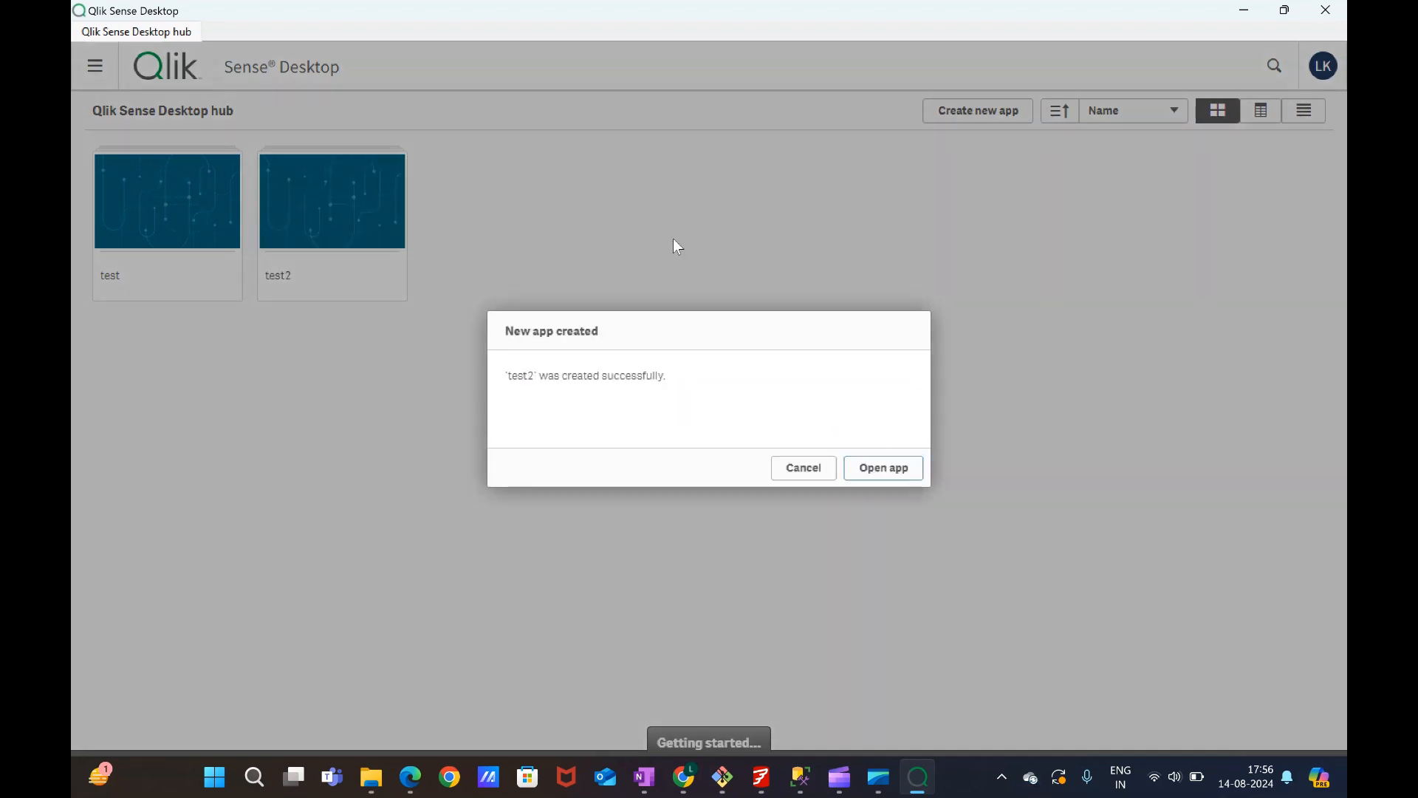
Open the test2 app and give it the description "sample testing of qlik view dekstop".
left_click(799, 472)
left_click(360, 217)
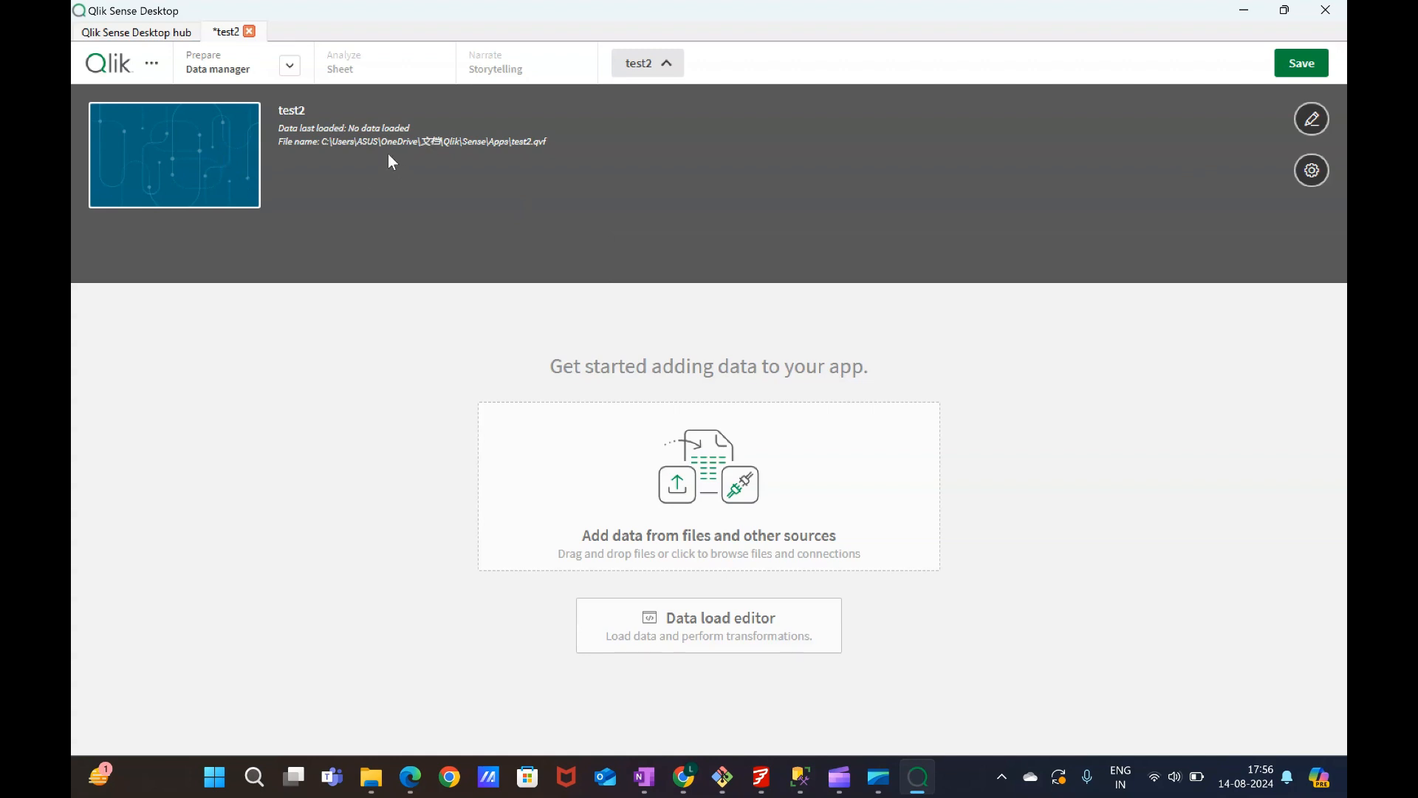
left_click(1312, 118)
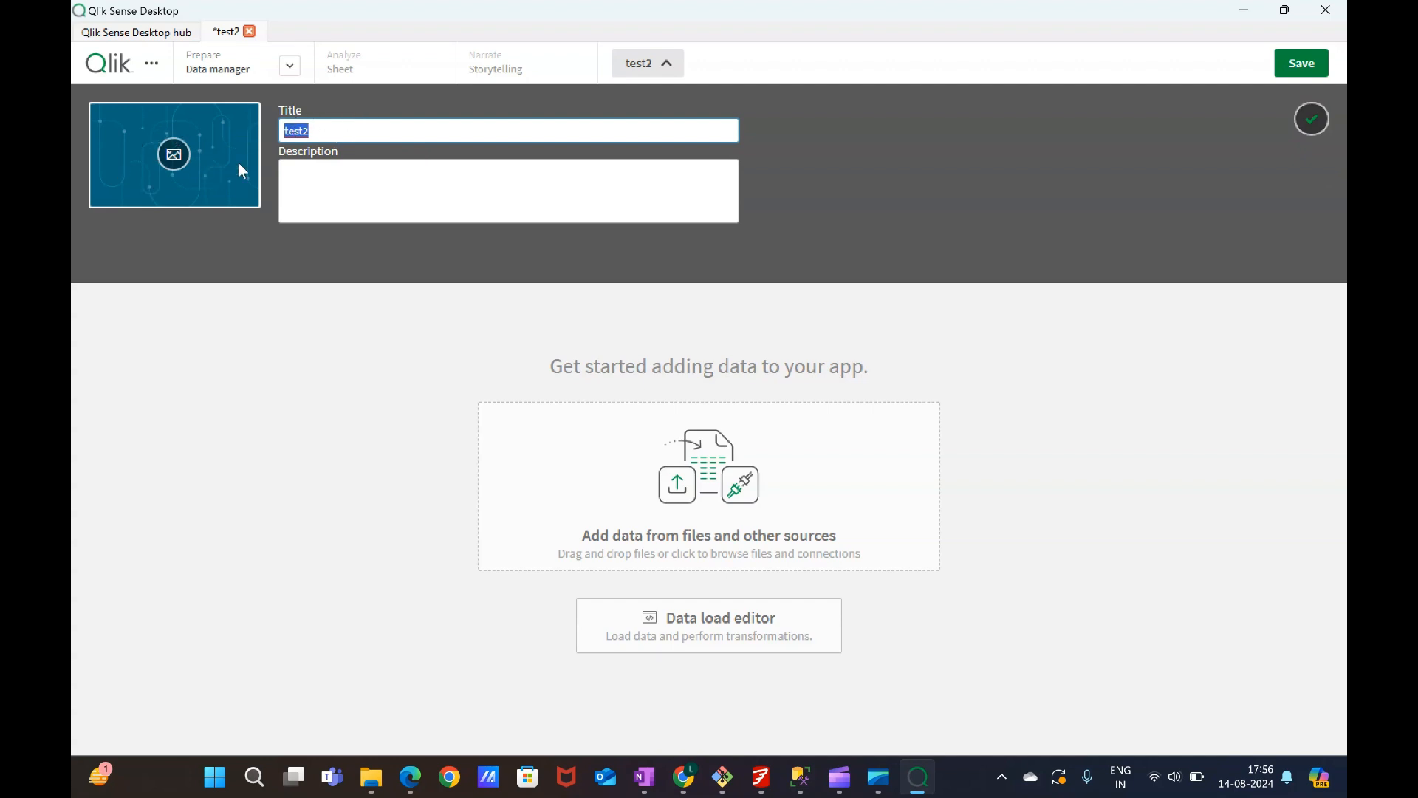
left_click(318, 198)
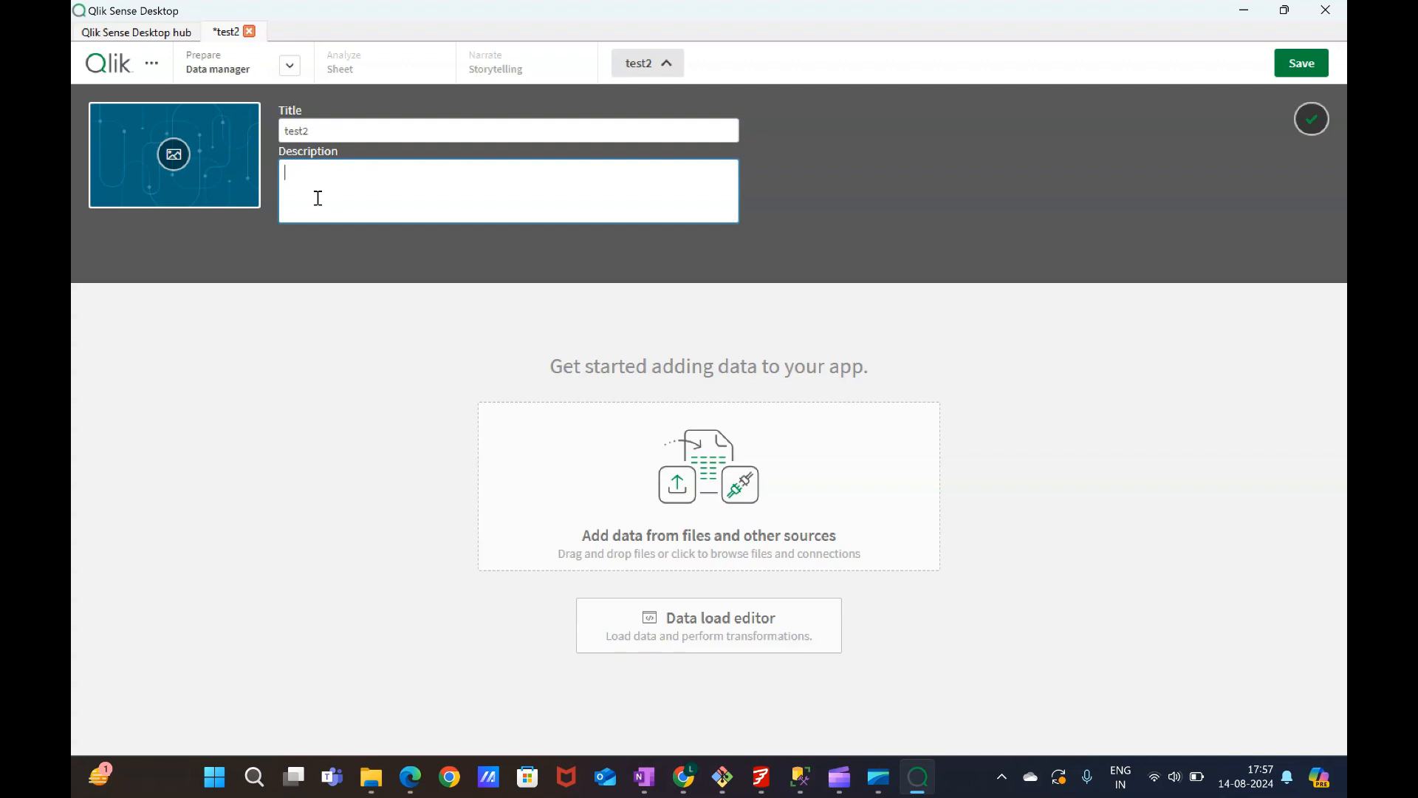
type("sample testing of qlik view dekshtop")
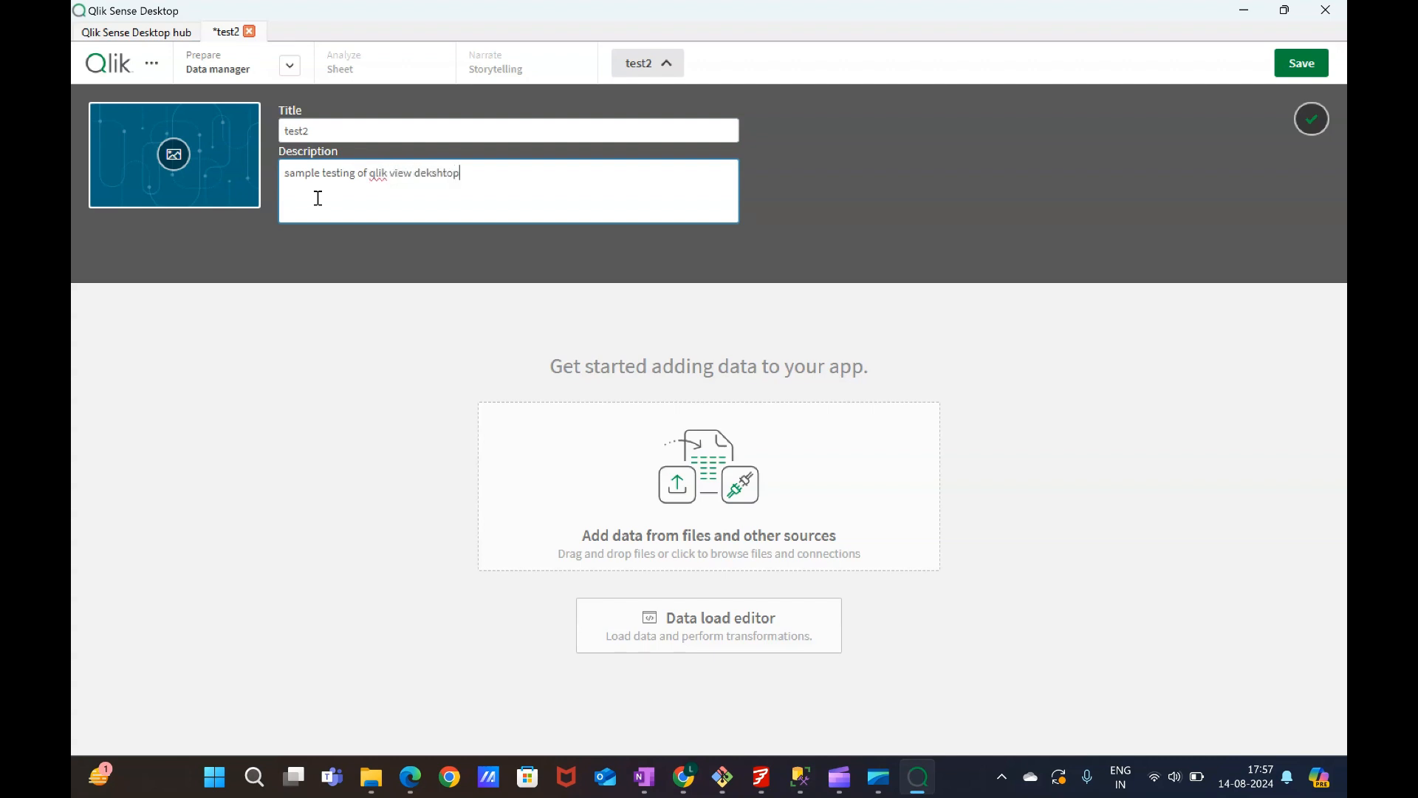
key("BackSpace")
key("BackSpace")
key("BackSpace")
key("BackSpace")
key("BackSpace")
key("BackSpace")
key("BackSpace")
key("BackSpace")
key("BackSpace")
type("dekstop")
left_click(1312, 119)
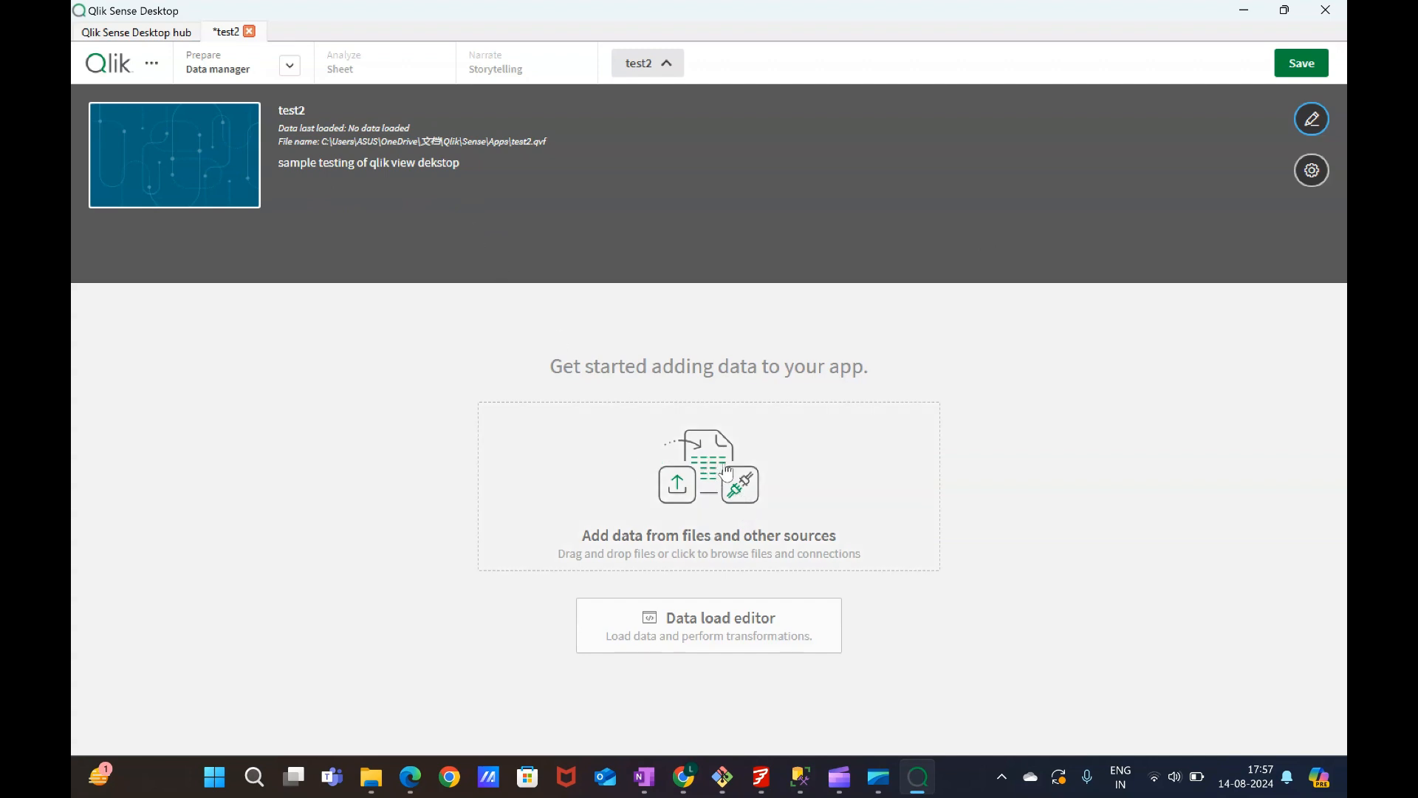
Open the app settings panel to review its options, and close it.
left_click(1309, 171)
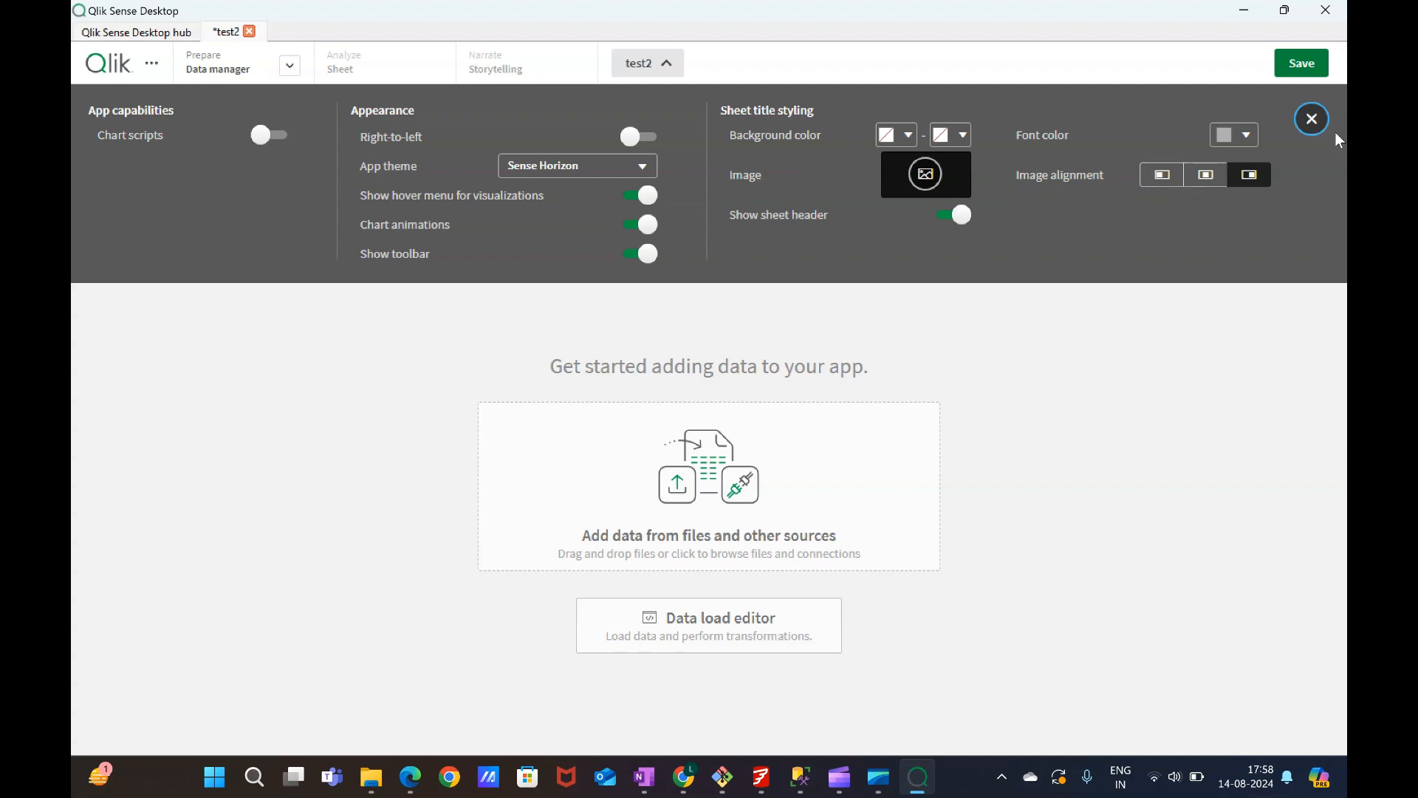
left_click(1311, 120)
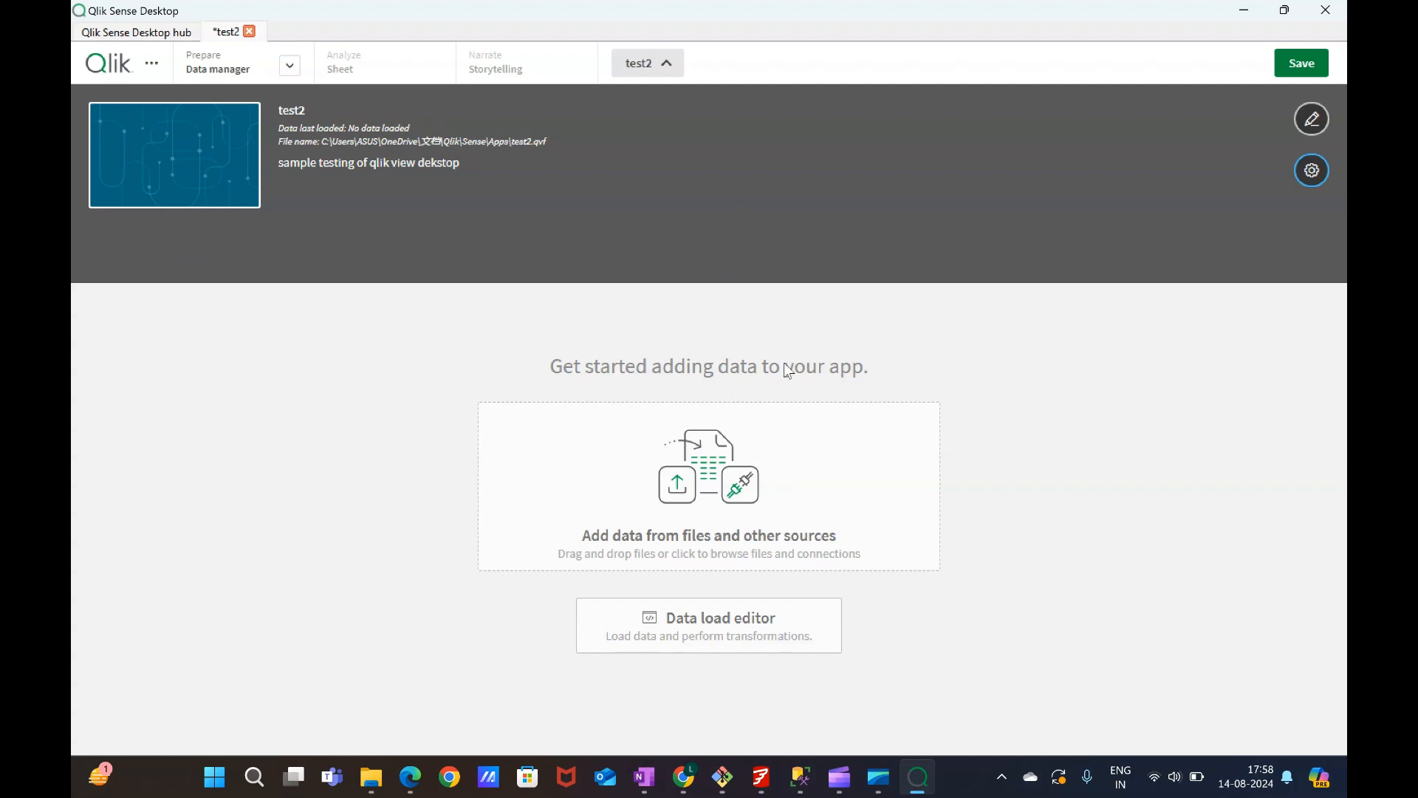
Open the add-data dialog and browse the list of available data source connectors.
left_click(706, 473)
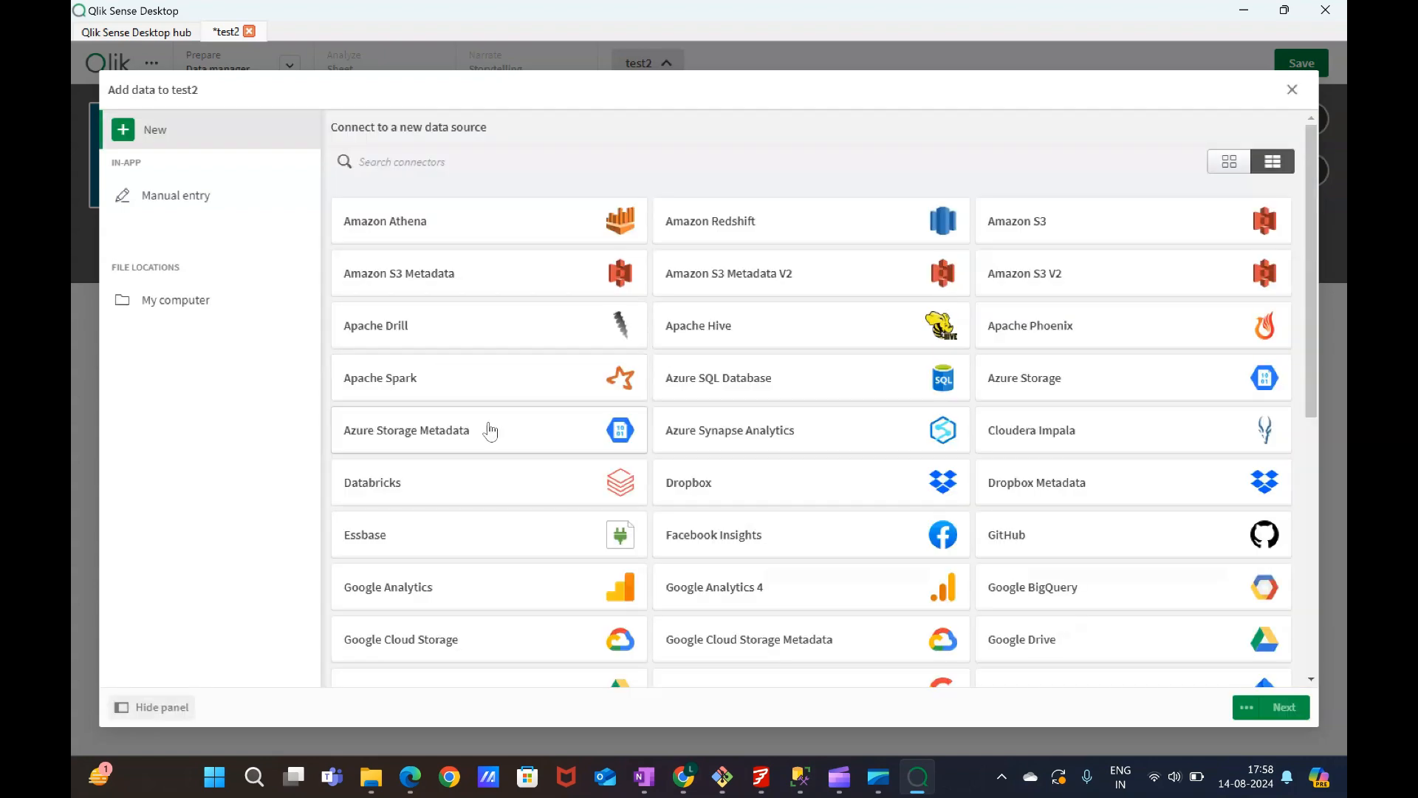
scroll(591, 419, "down", 6)
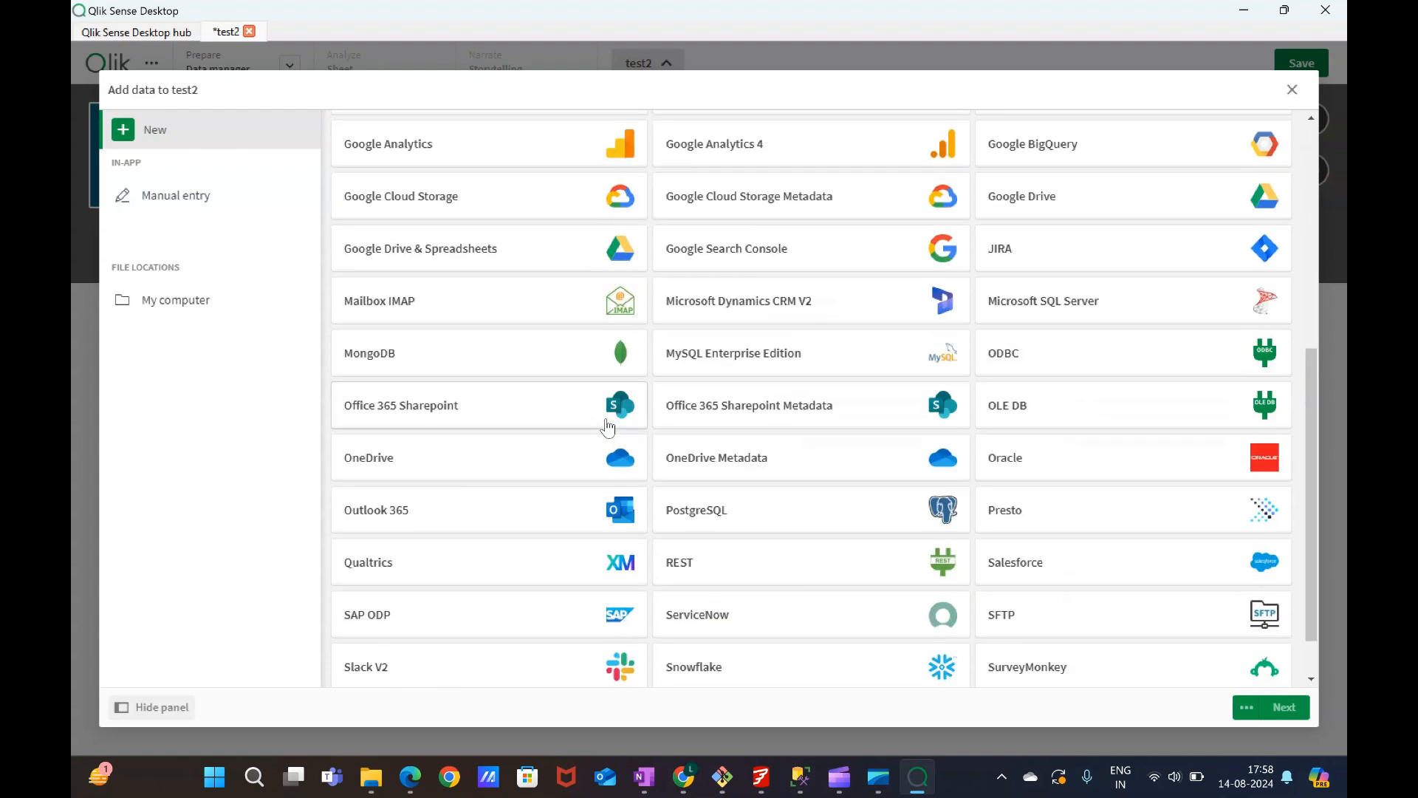
scroll(607, 426, "down", 1)
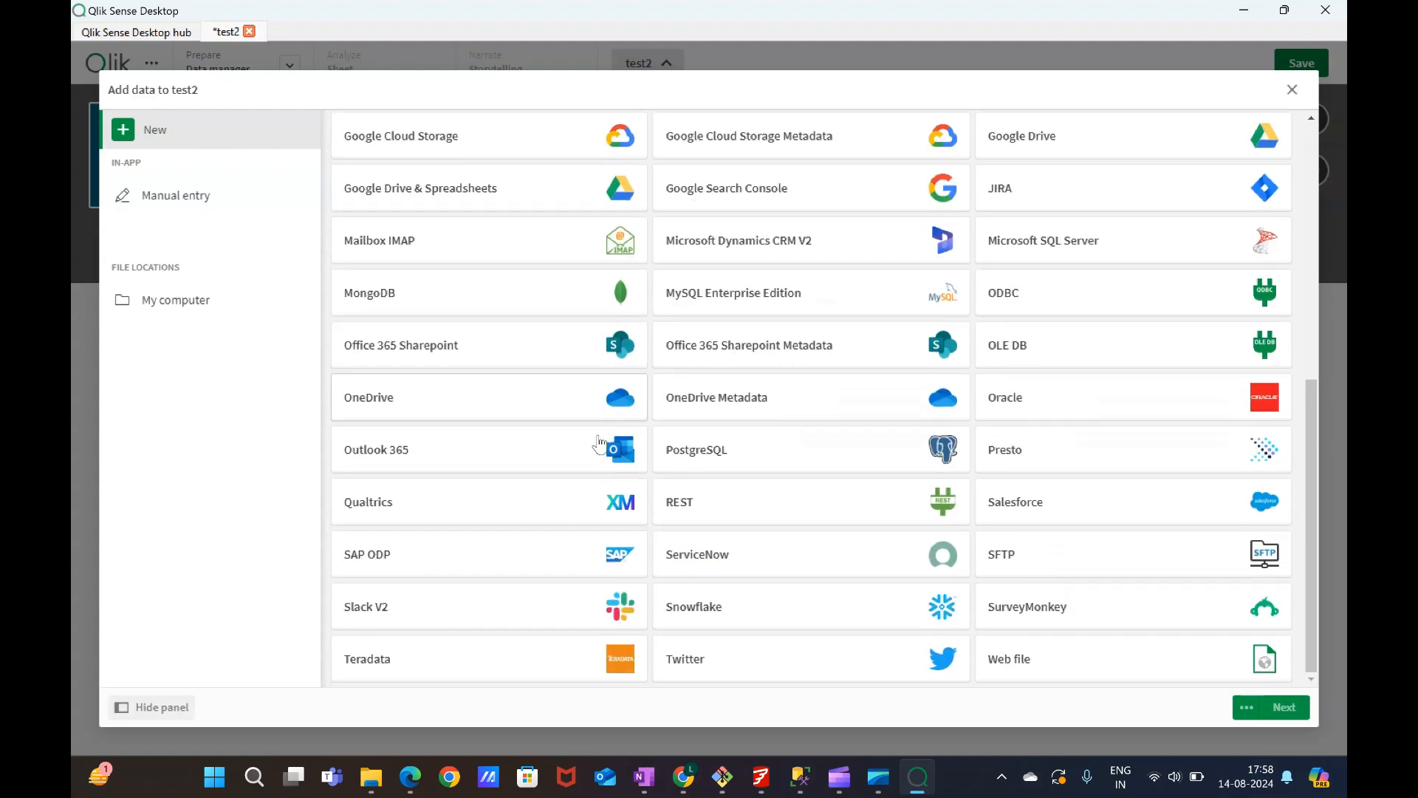
scroll(596, 471, "up", 5)
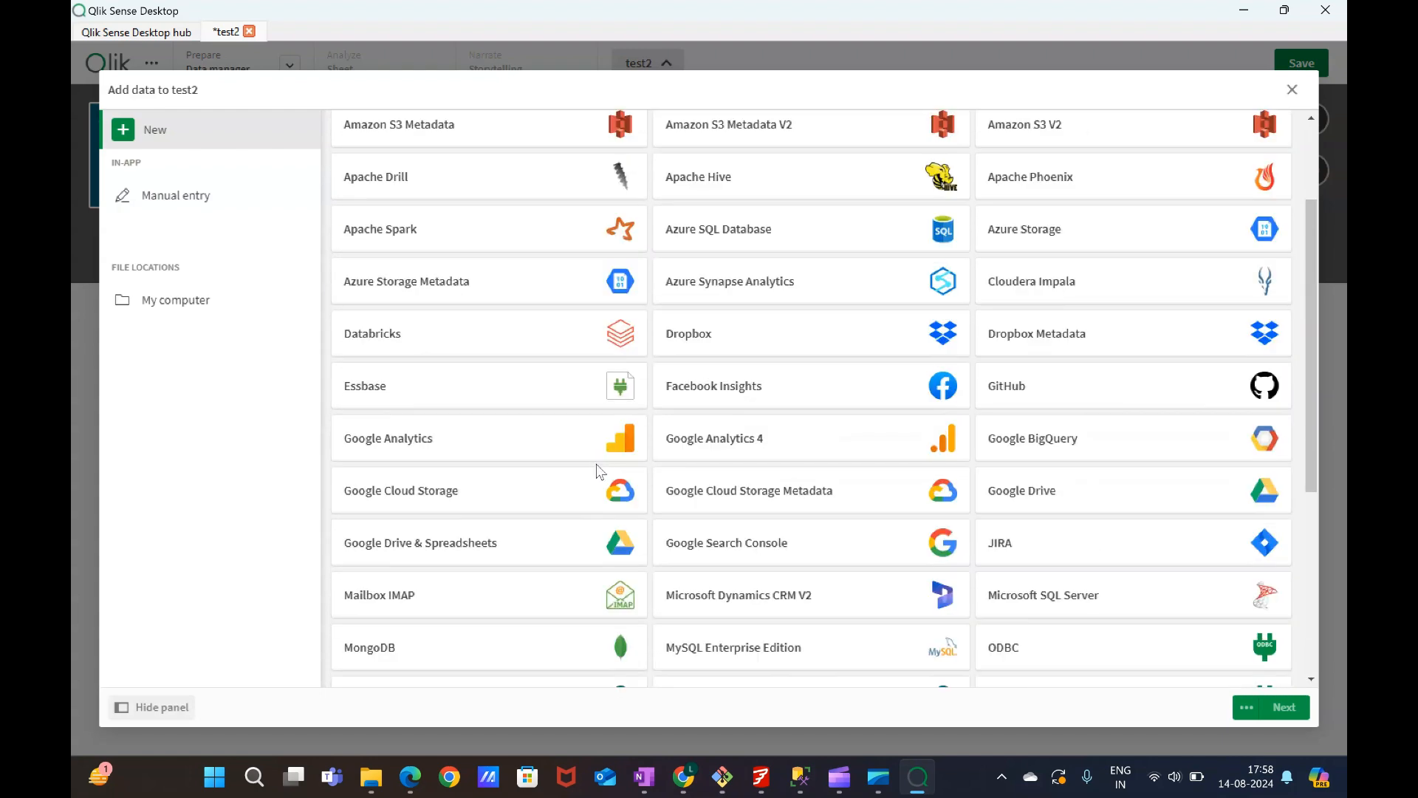
scroll(597, 471, "down", 3)
scroll(597, 473, "down", 2)
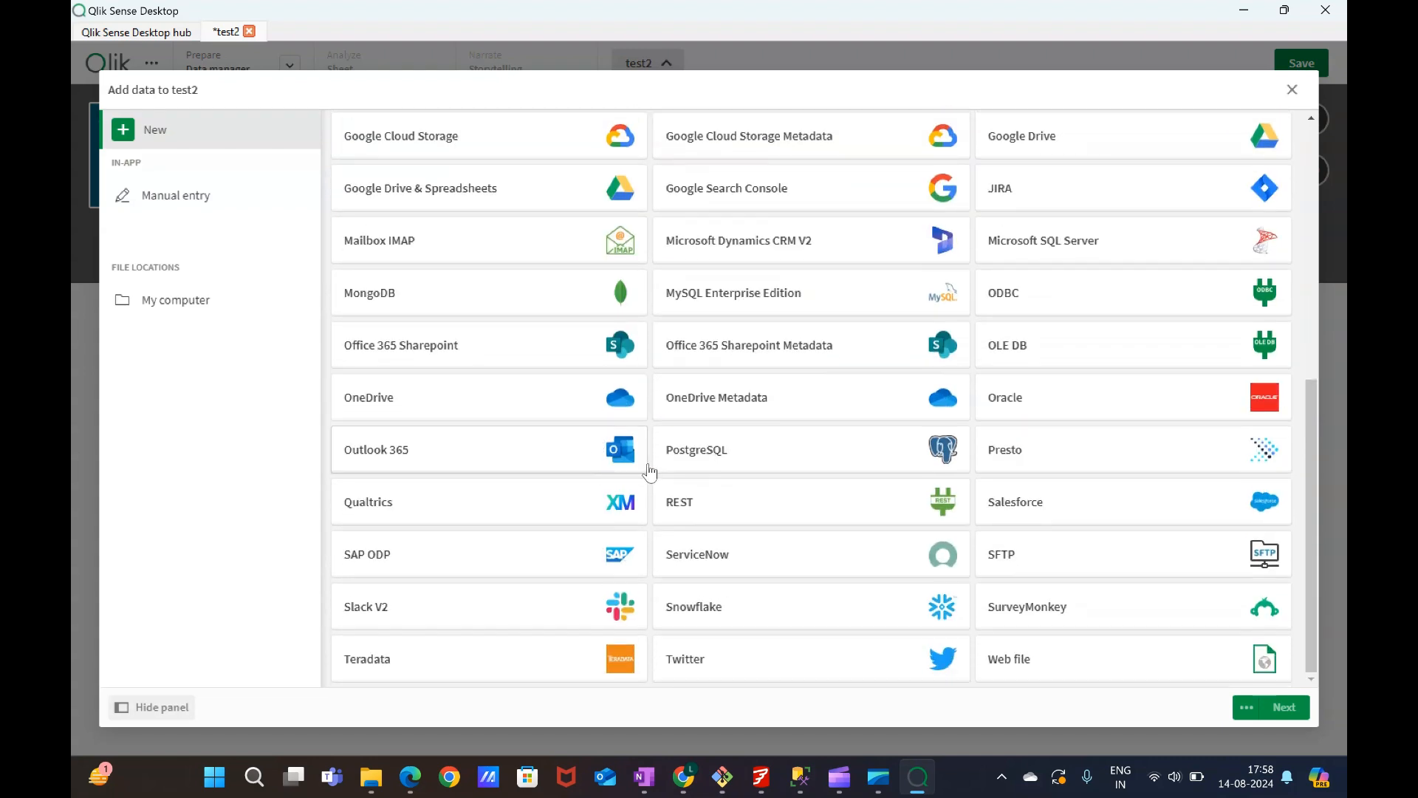
scroll(650, 471, "up", 3)
scroll(650, 472, "up", 5)
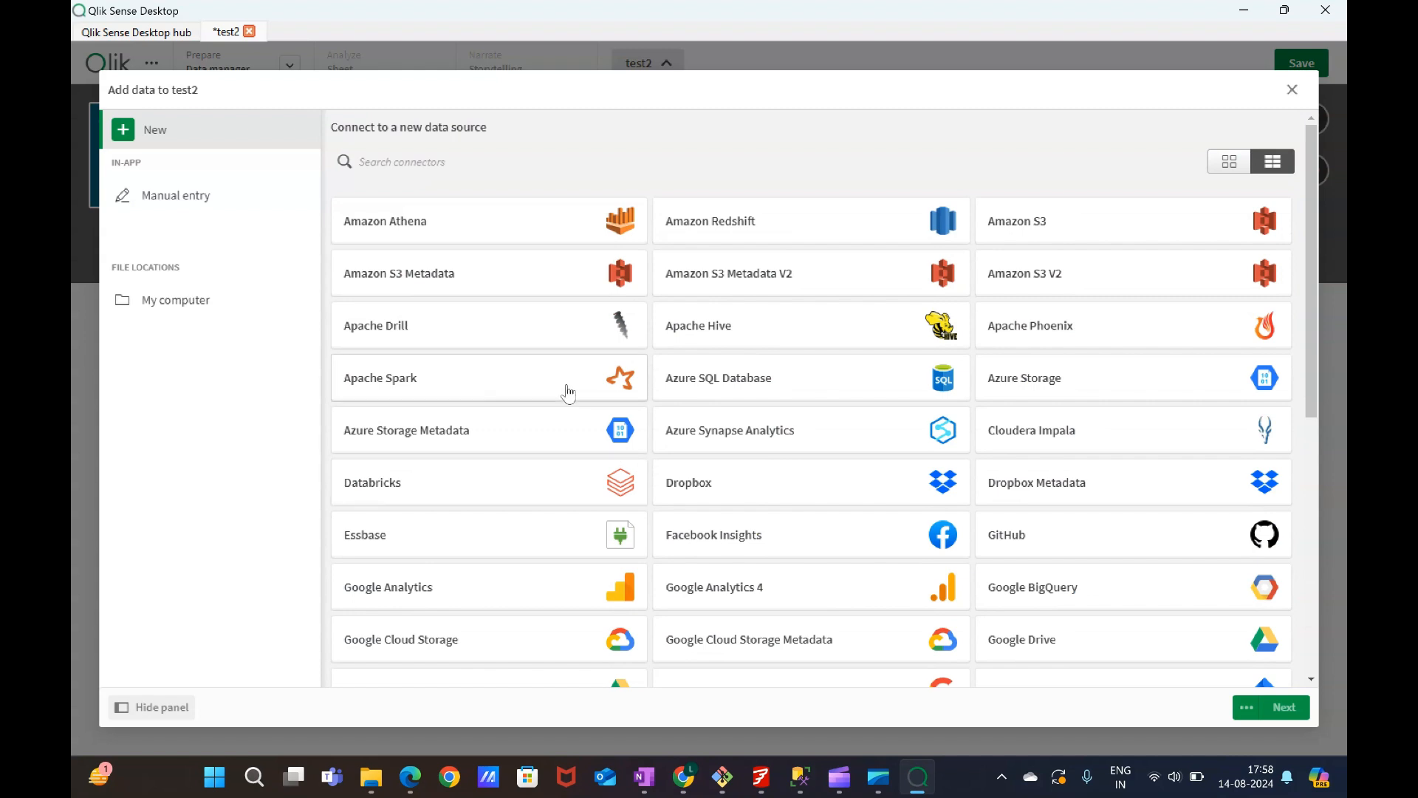
Browse My computer to C > Users > ASUS > Downloads and open the file sales.xlsx.
left_click(227, 299)
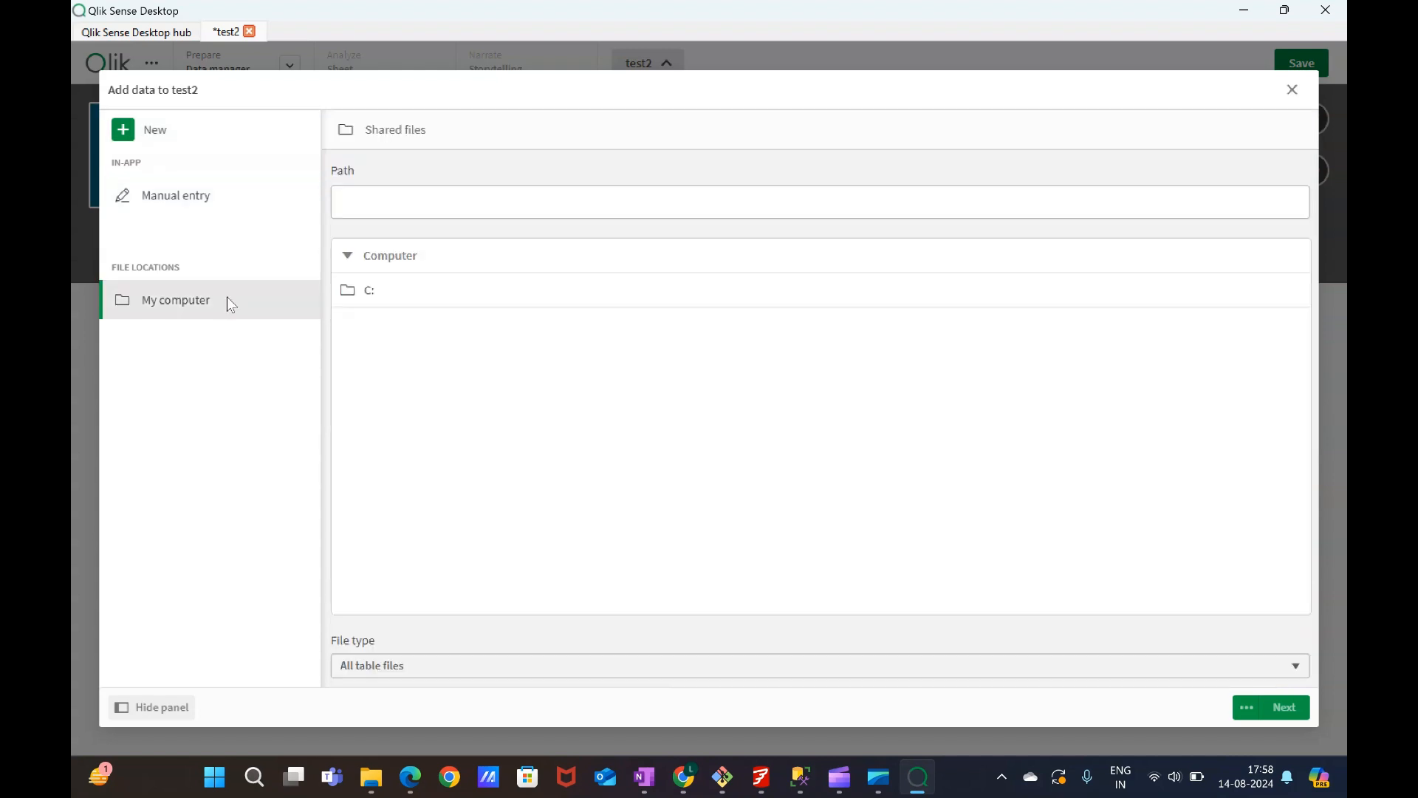
left_click(437, 303)
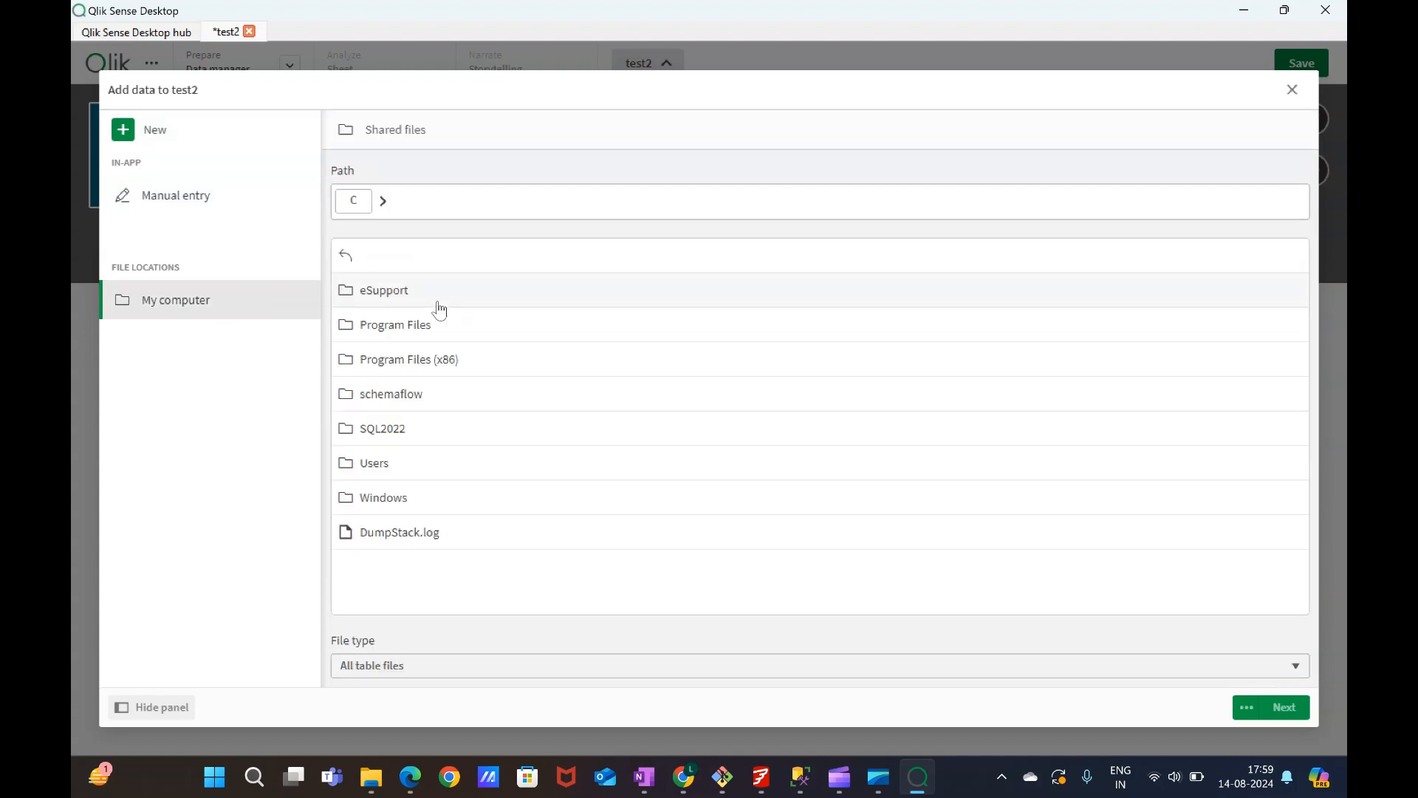
left_click(403, 471)
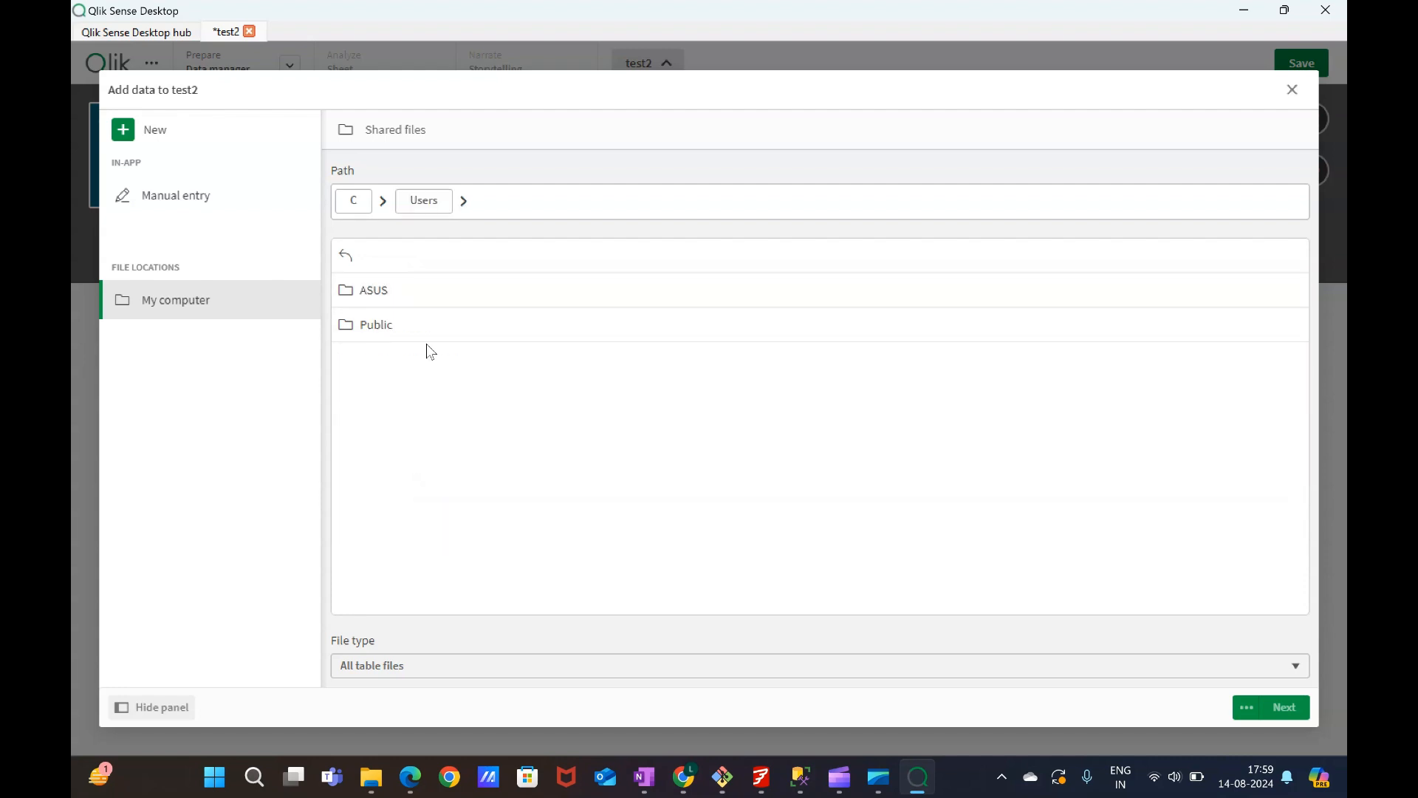
left_click(415, 301)
left_click(392, 499)
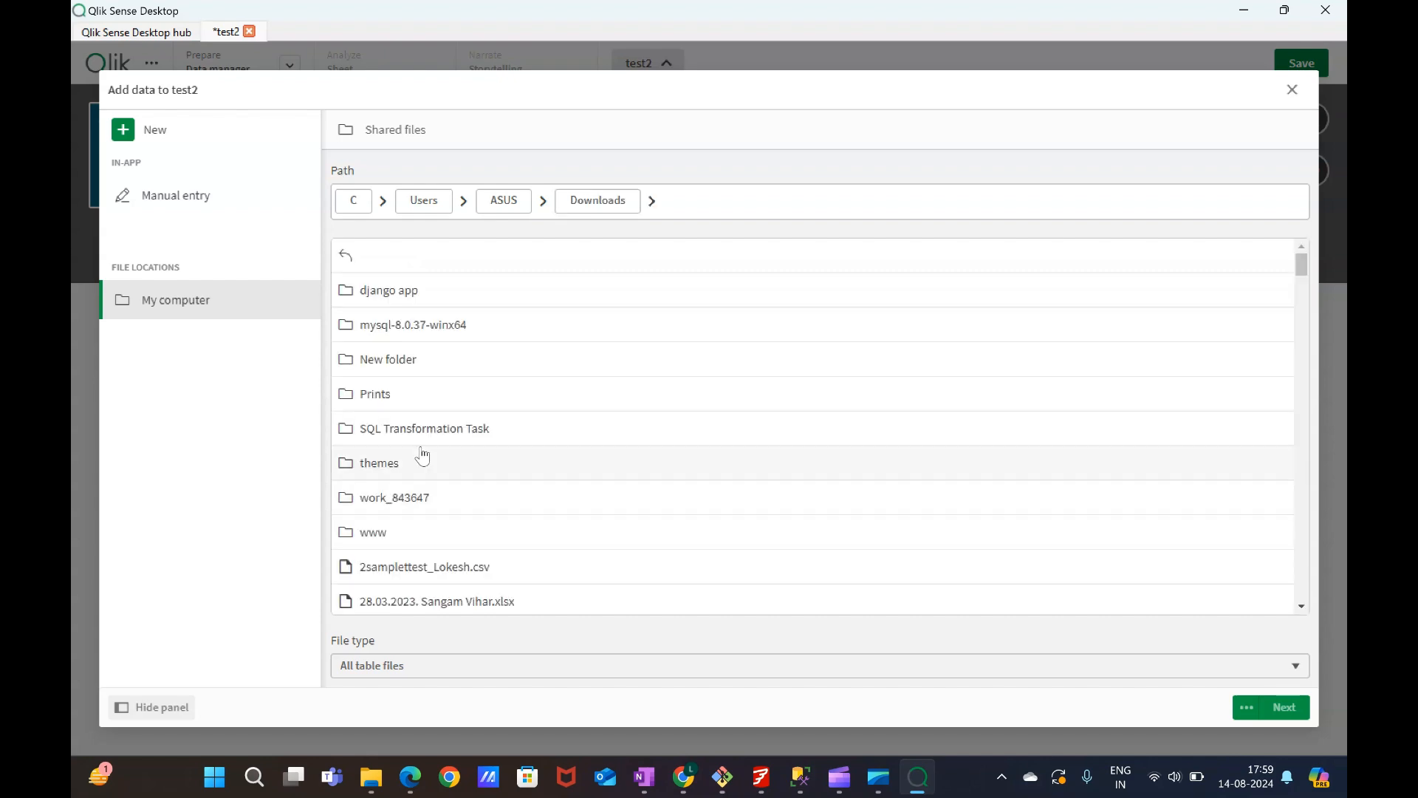
scroll(425, 465, "down", 5)
scroll(425, 476, "down", 12)
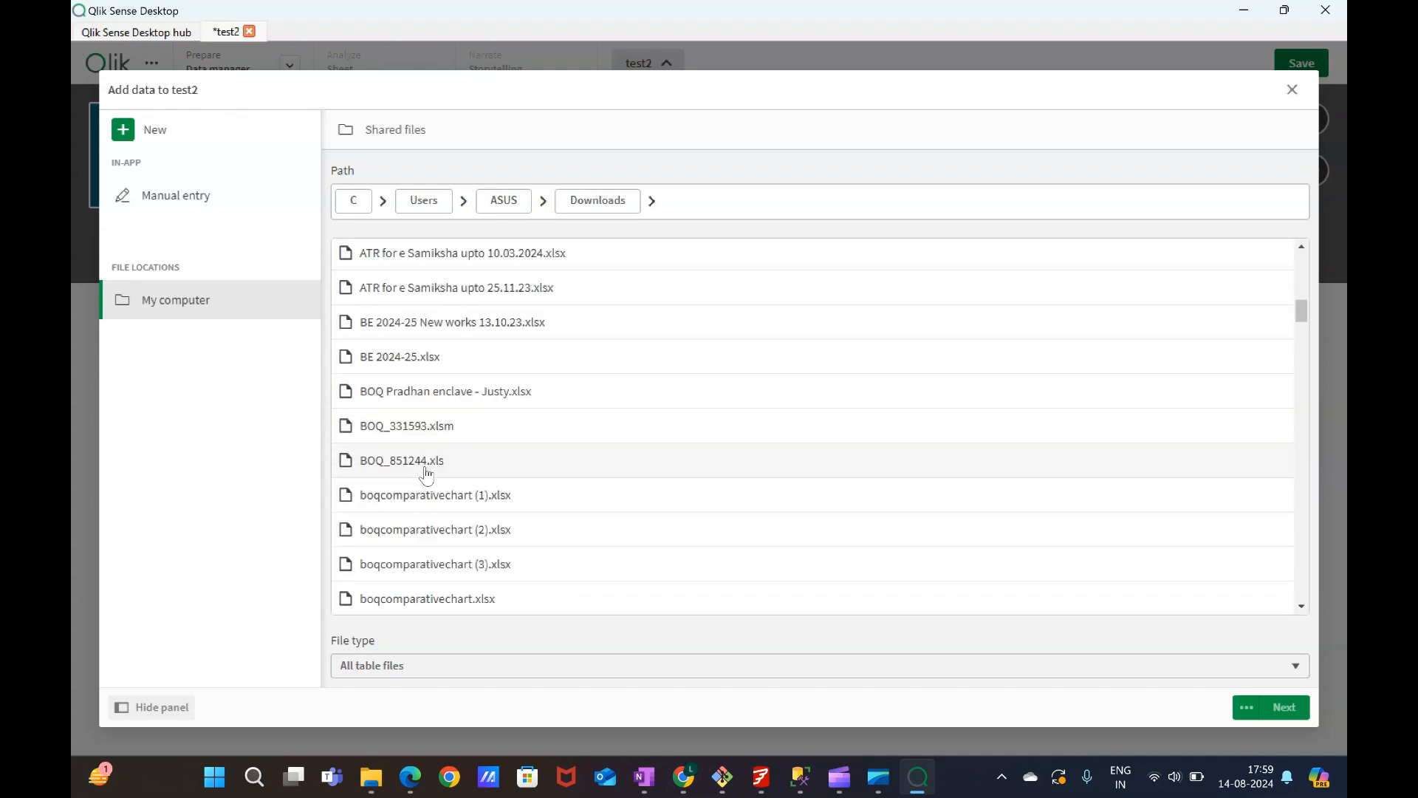
scroll(428, 473, "down", 15)
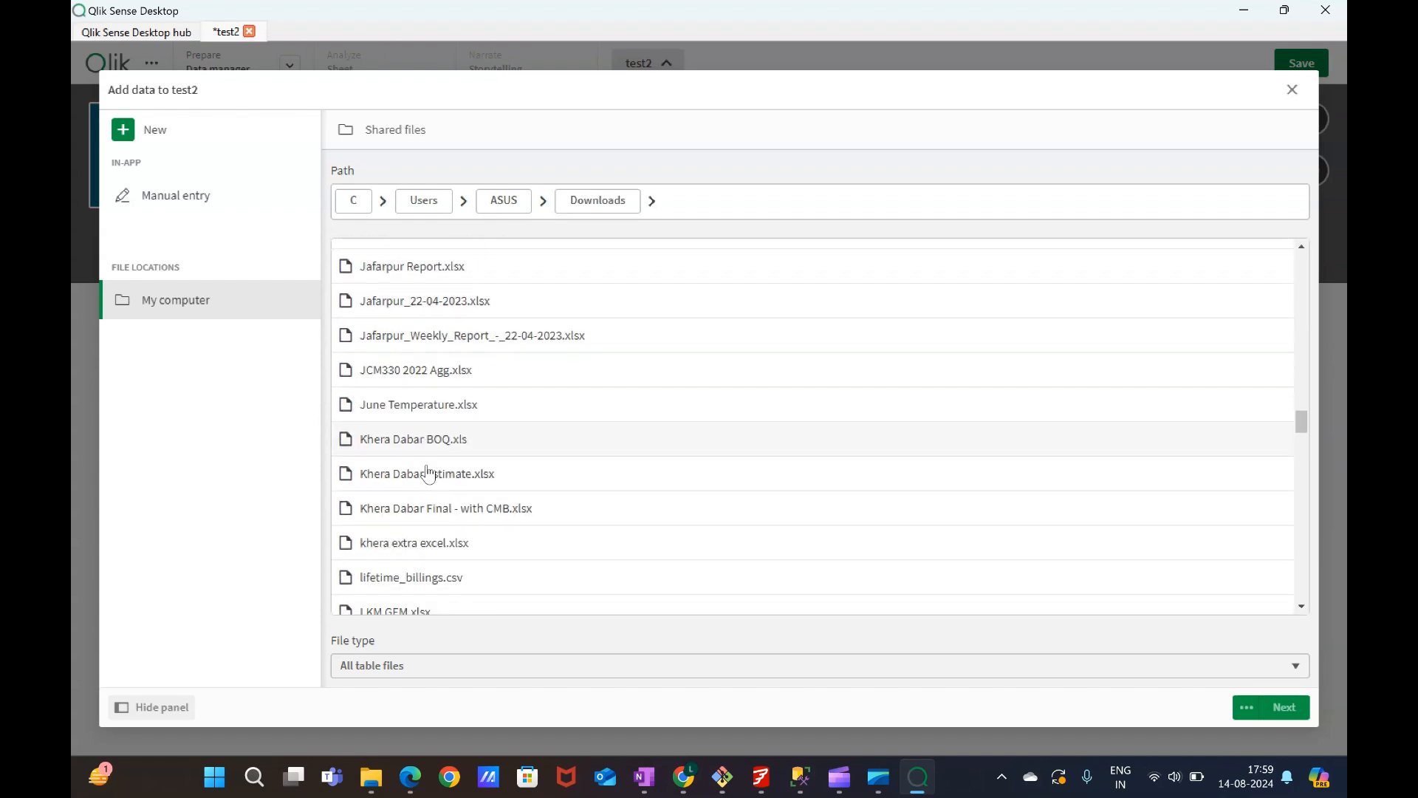
scroll(424, 458, "up", 5)
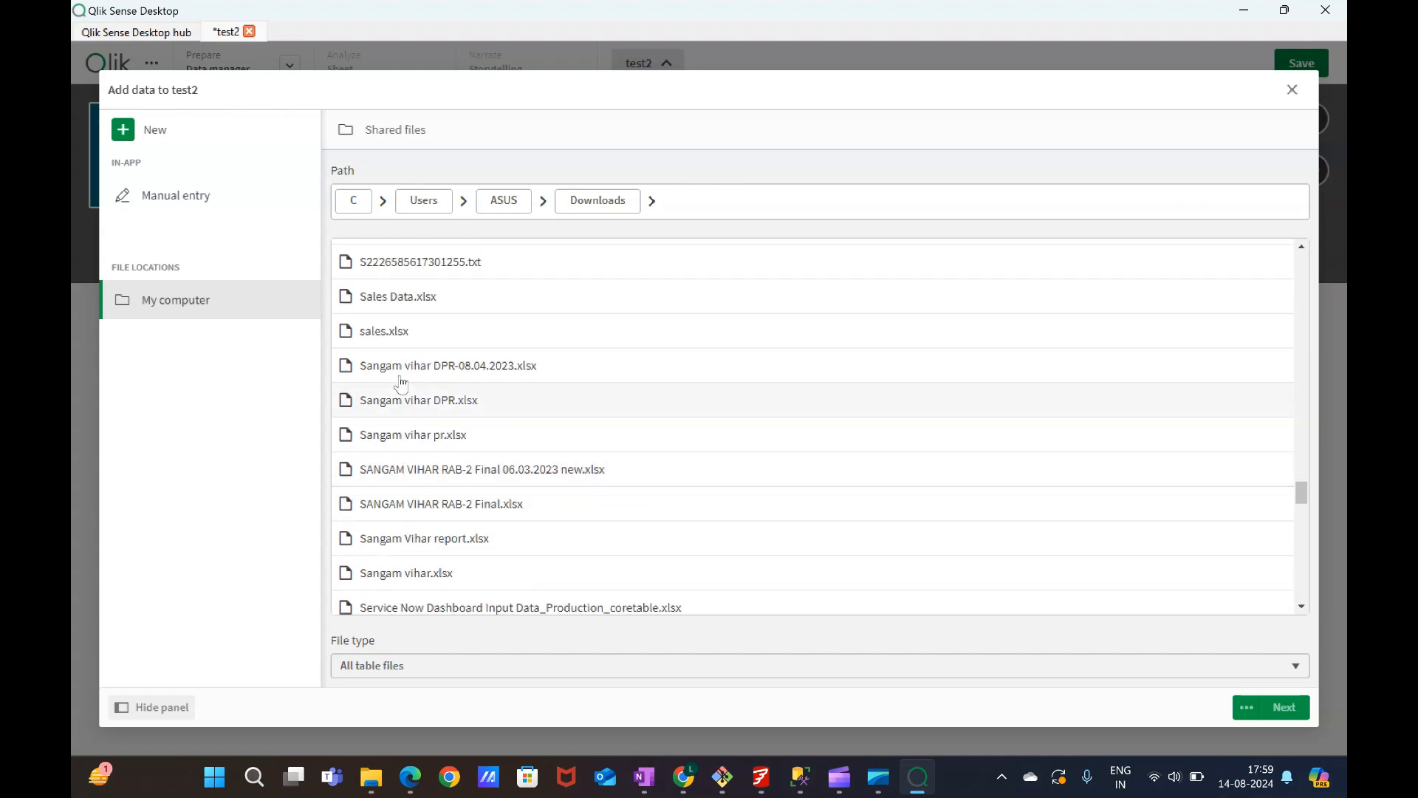
left_click(388, 330)
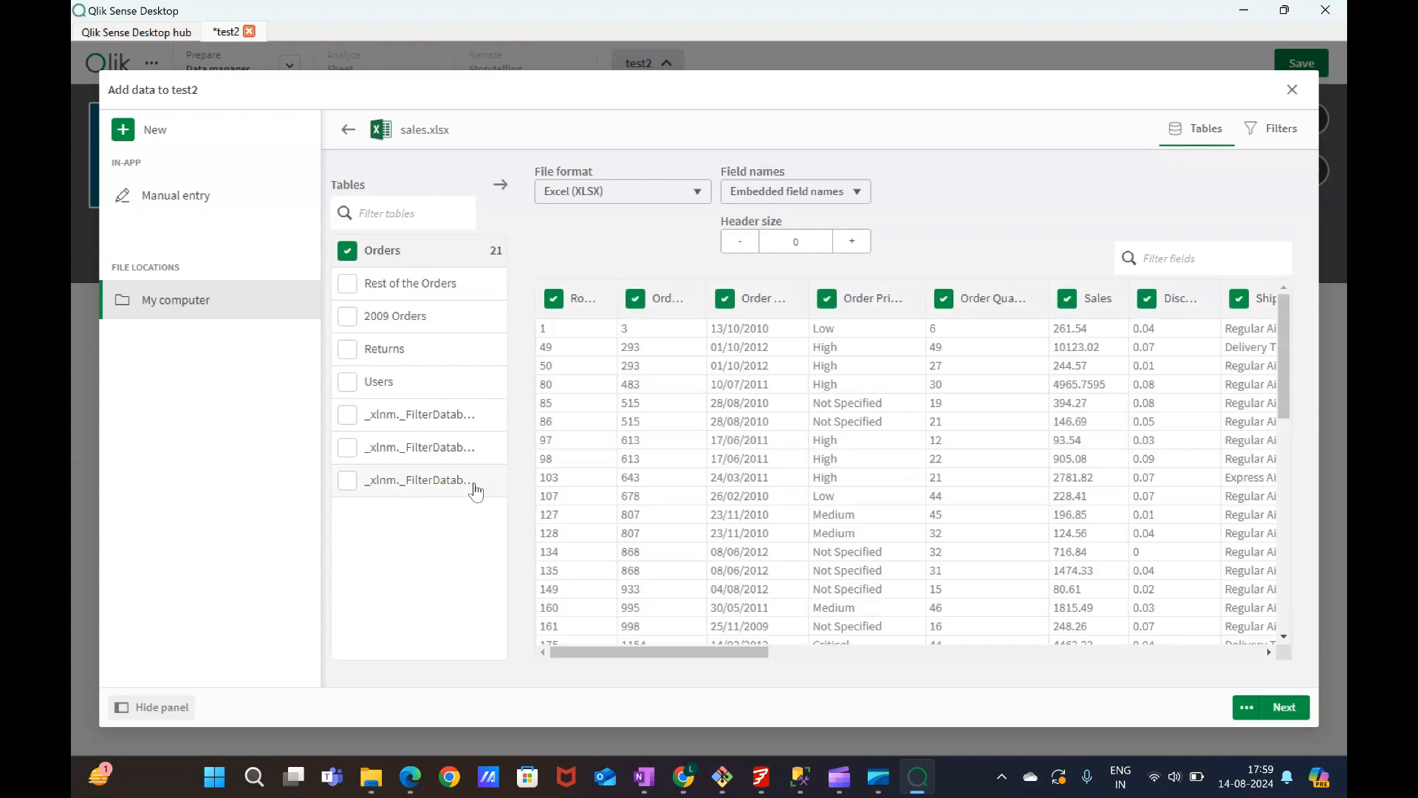
Examine the Orders table preview columns and the file format and field names options.
left_click_drag(745, 648, 1313, 615)
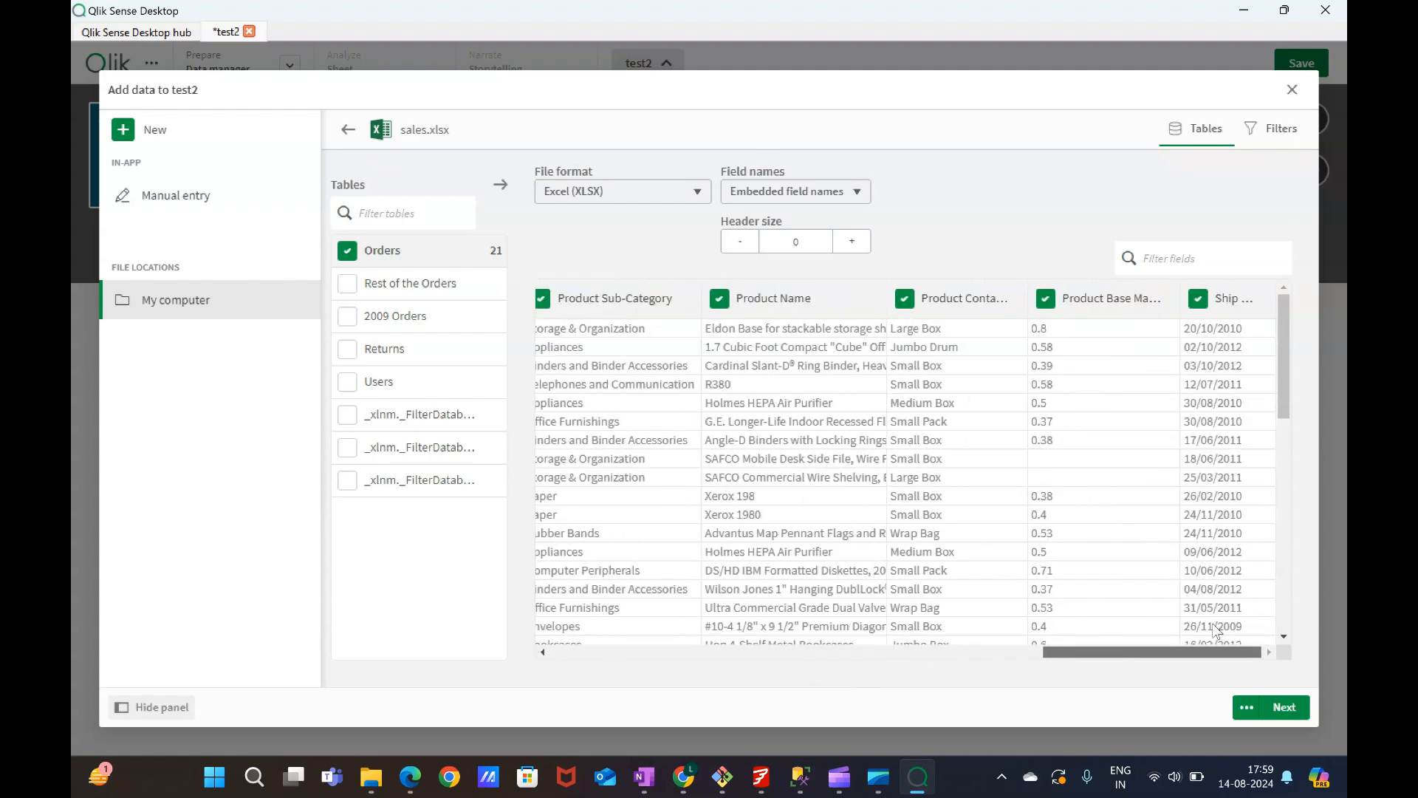
left_click_drag(1215, 630, 694, 639)
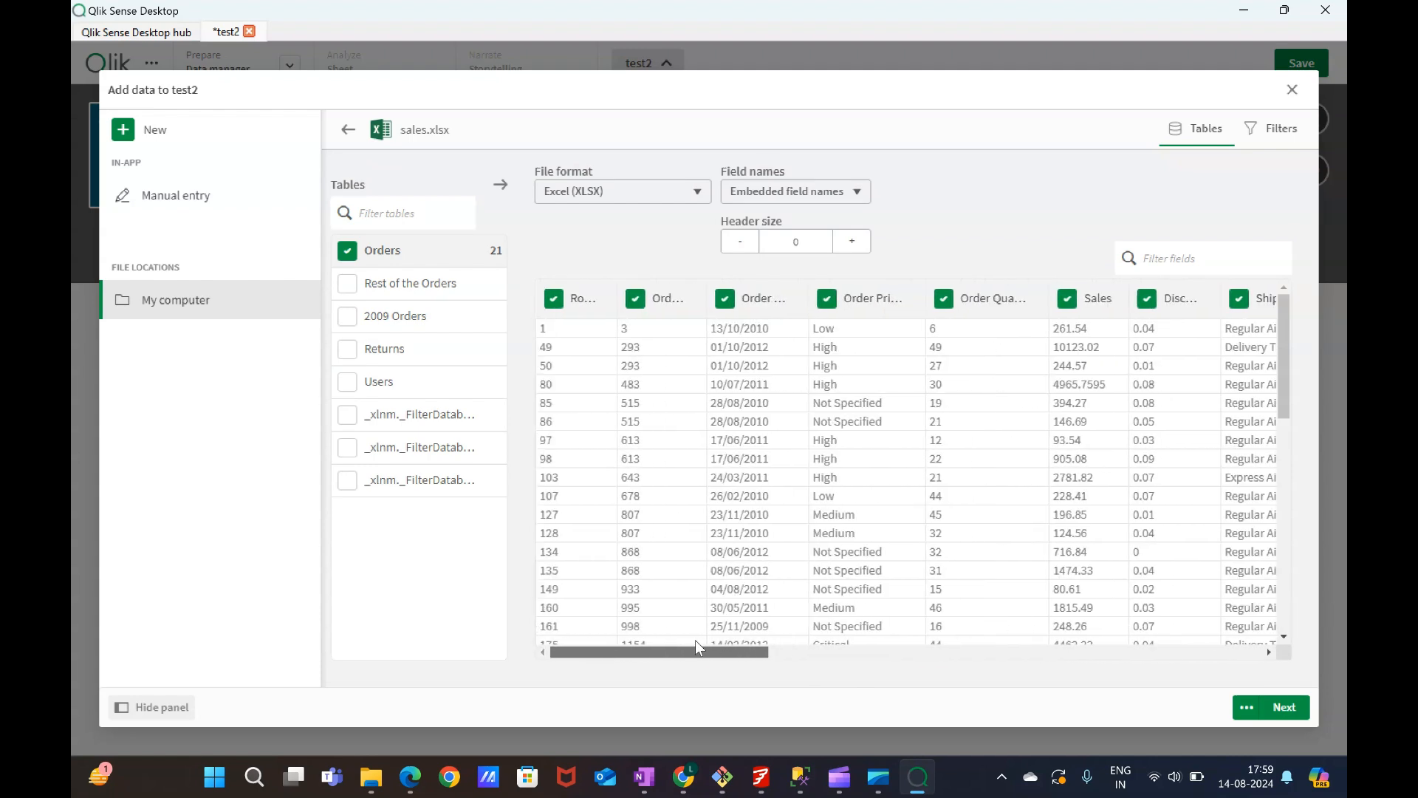
left_click(627, 193)
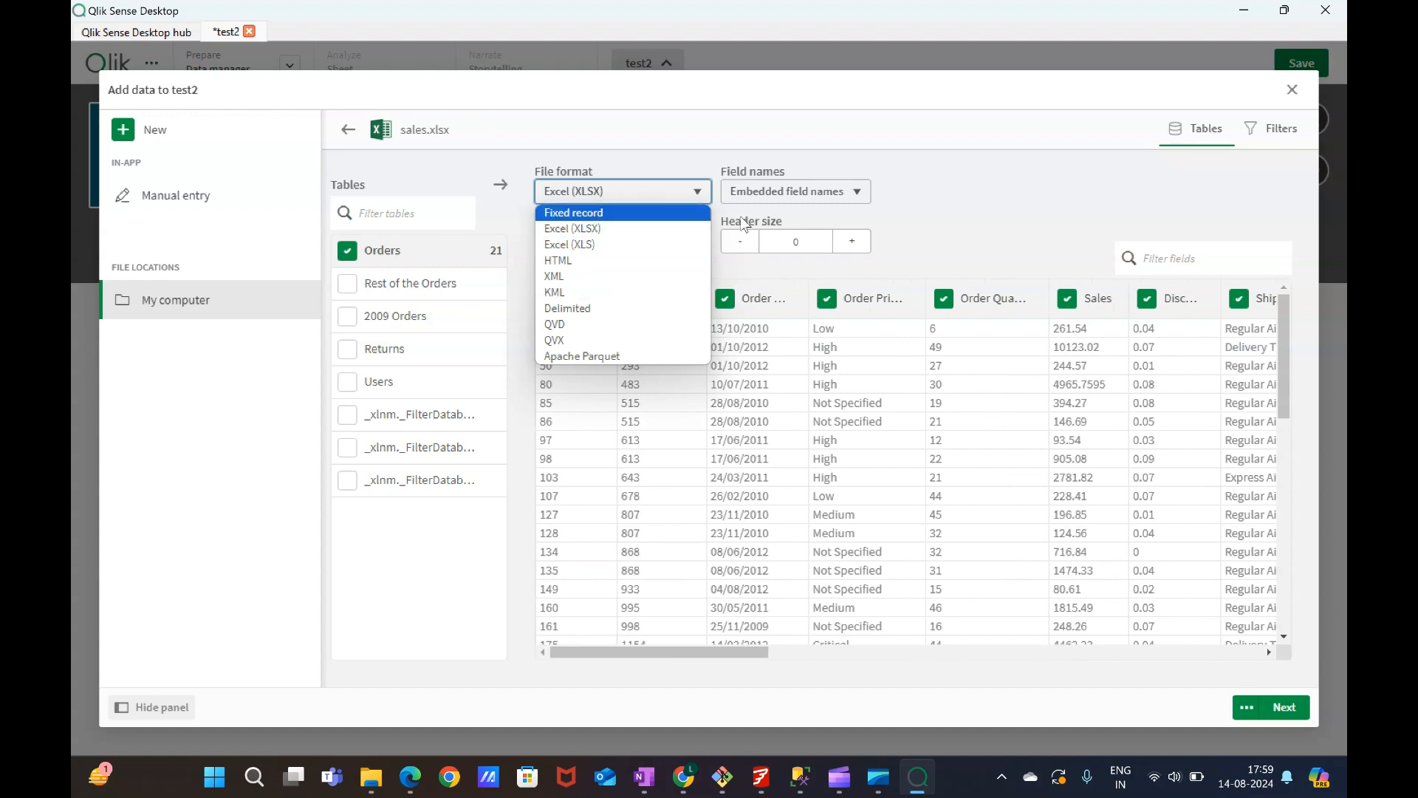
left_click(982, 218)
left_click(825, 198)
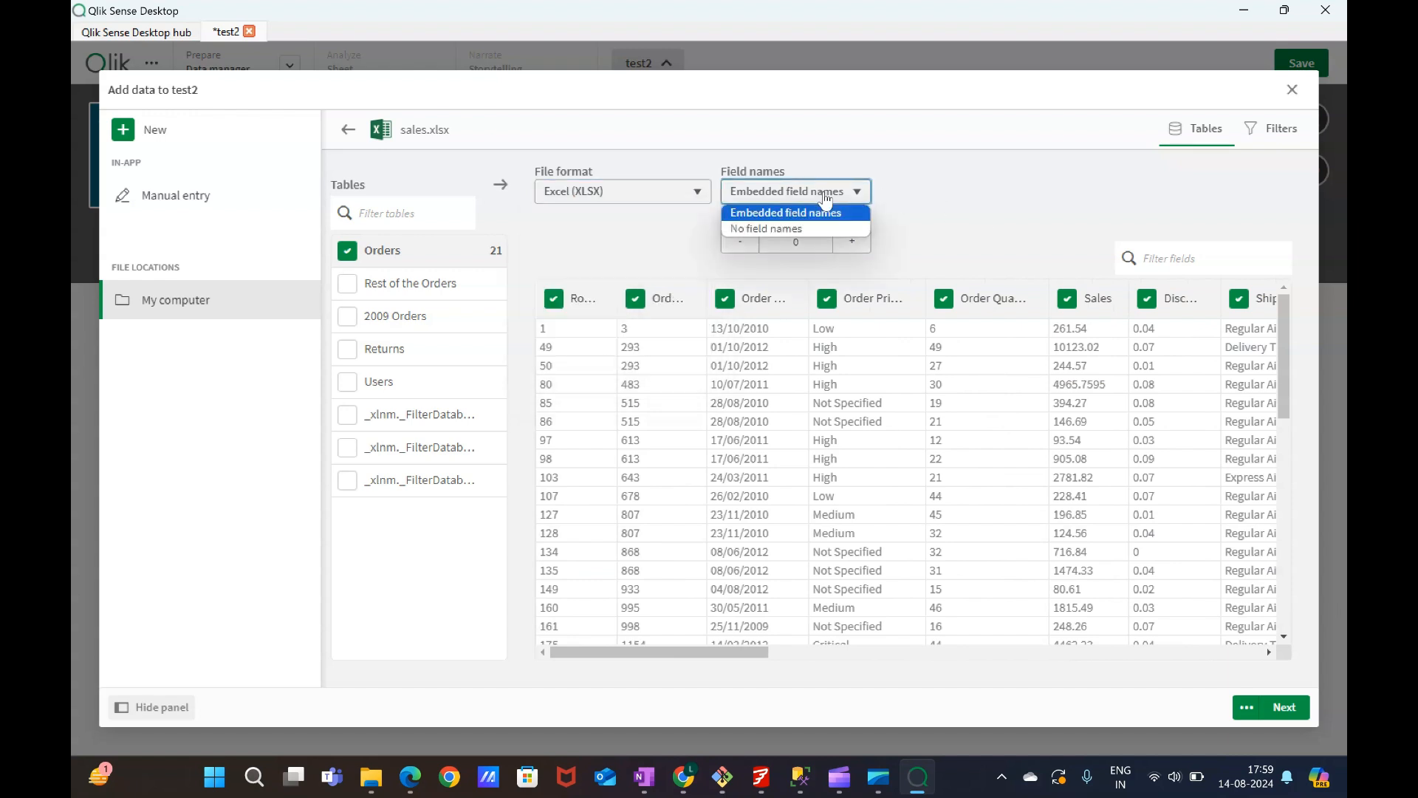
left_click(826, 198)
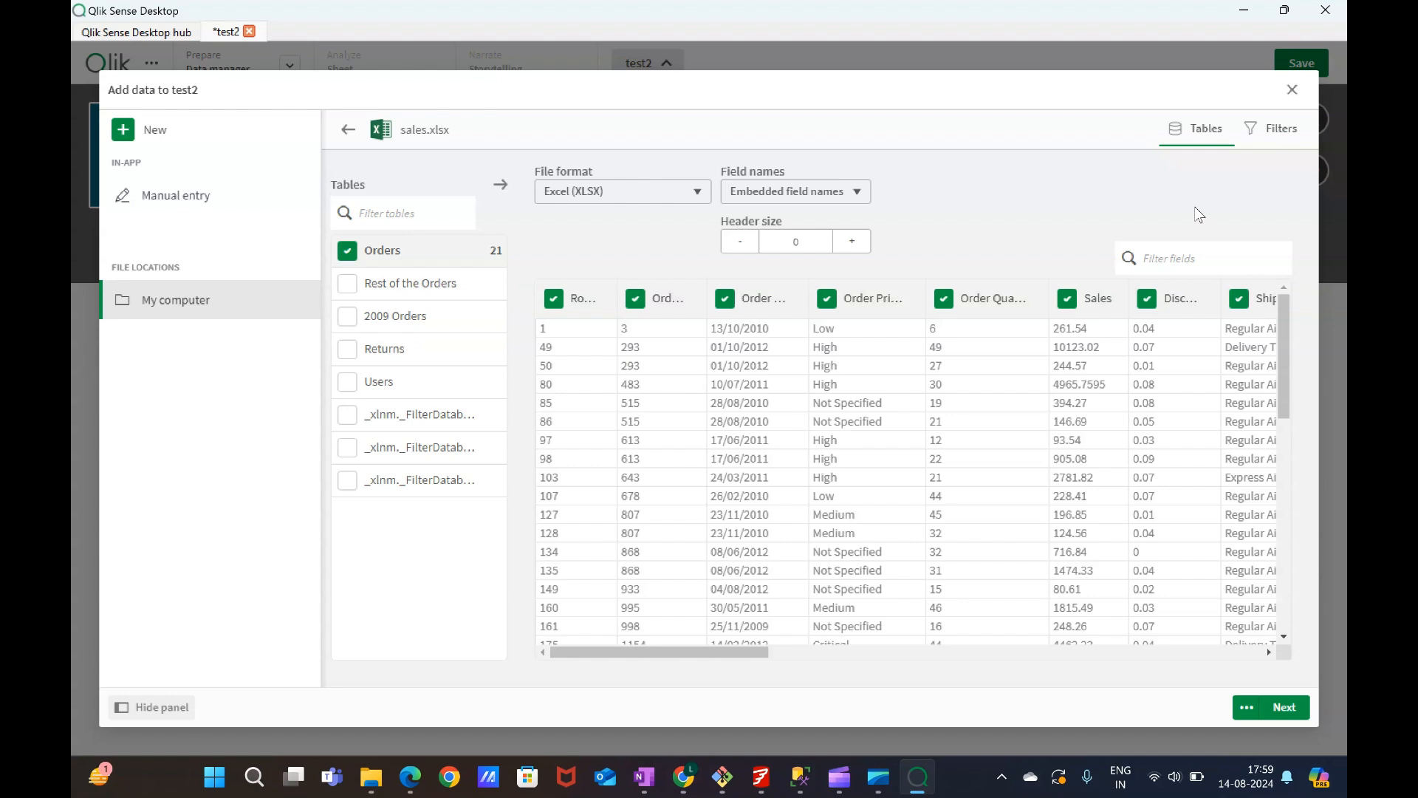
Set the header size of the Orders table to 2.
left_click(1258, 709)
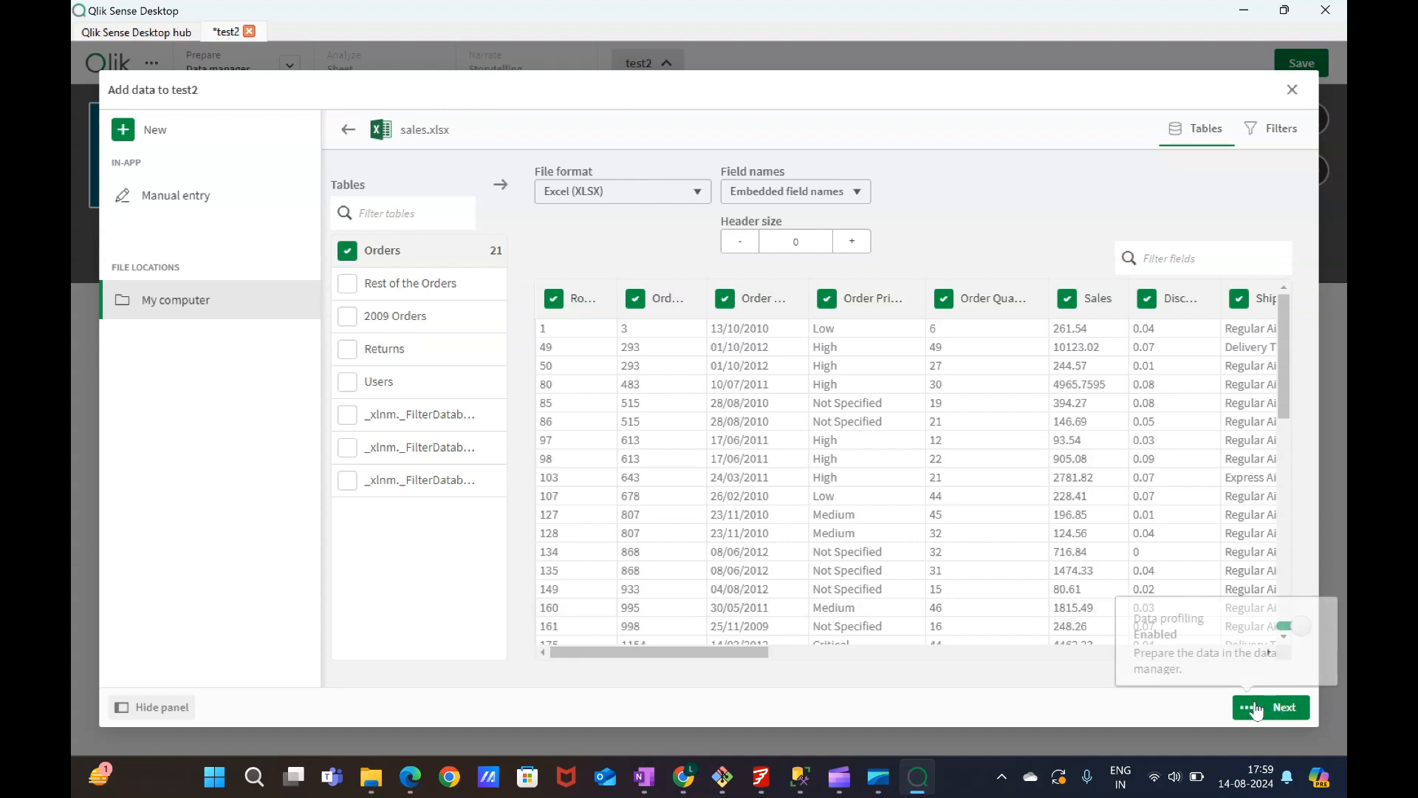
left_click(1212, 709)
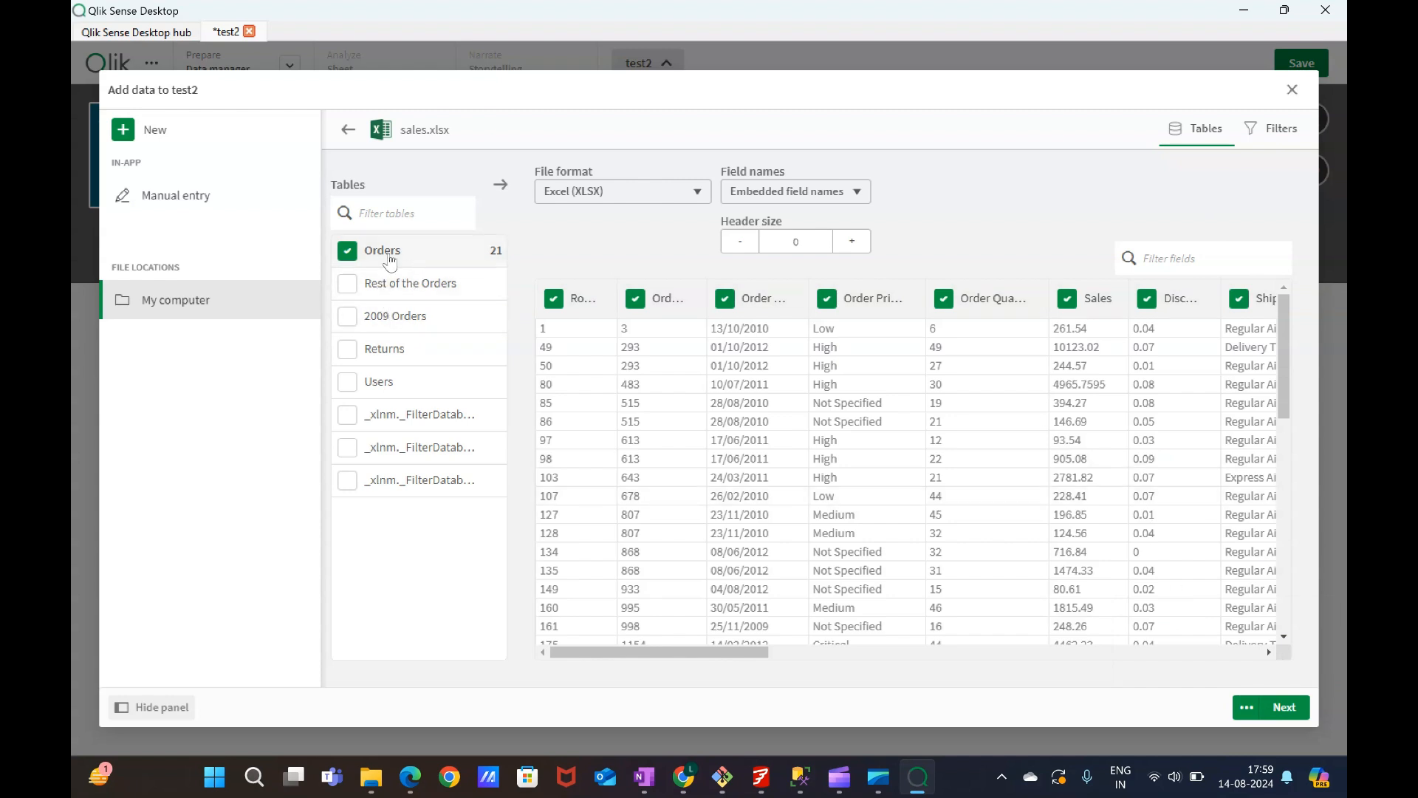
left_click(856, 244)
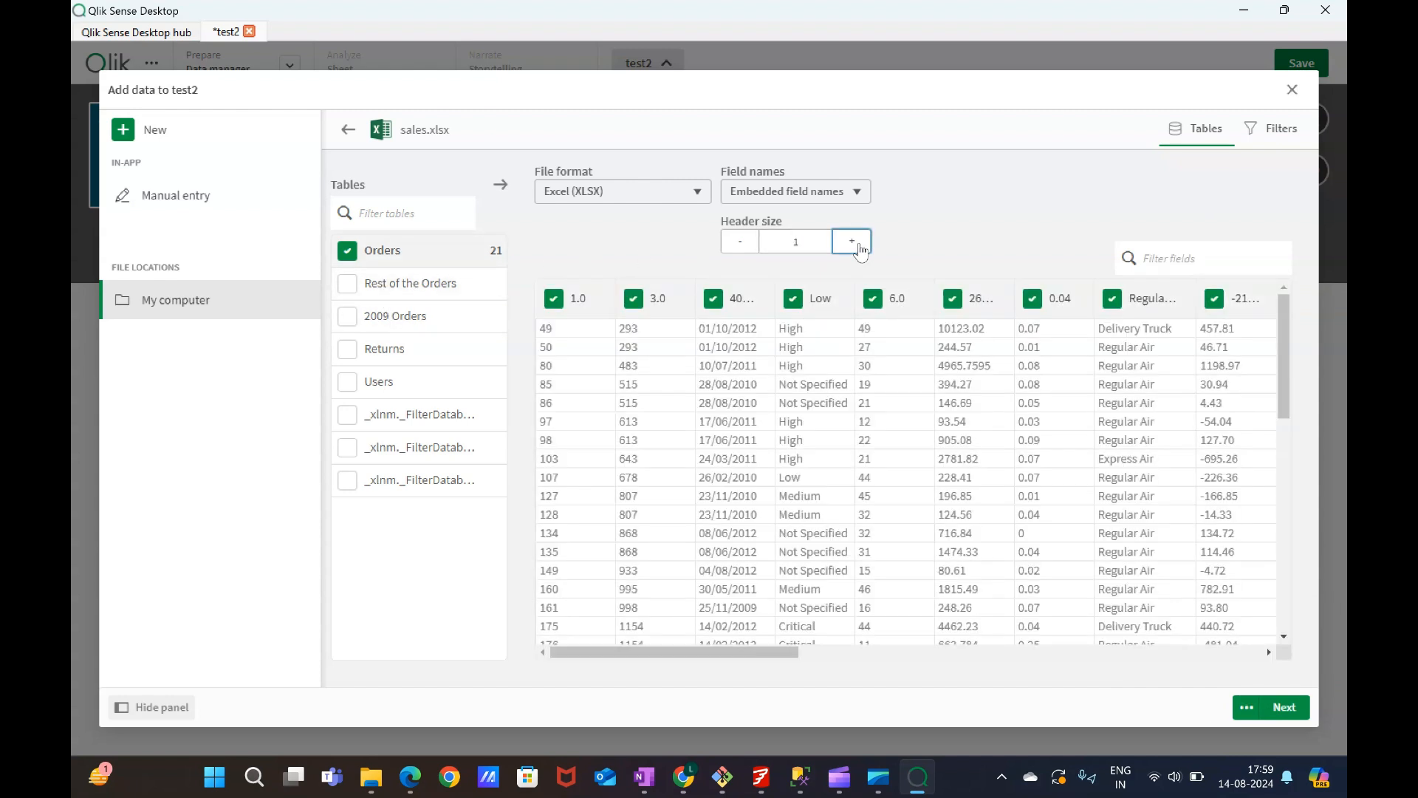
left_click(859, 246)
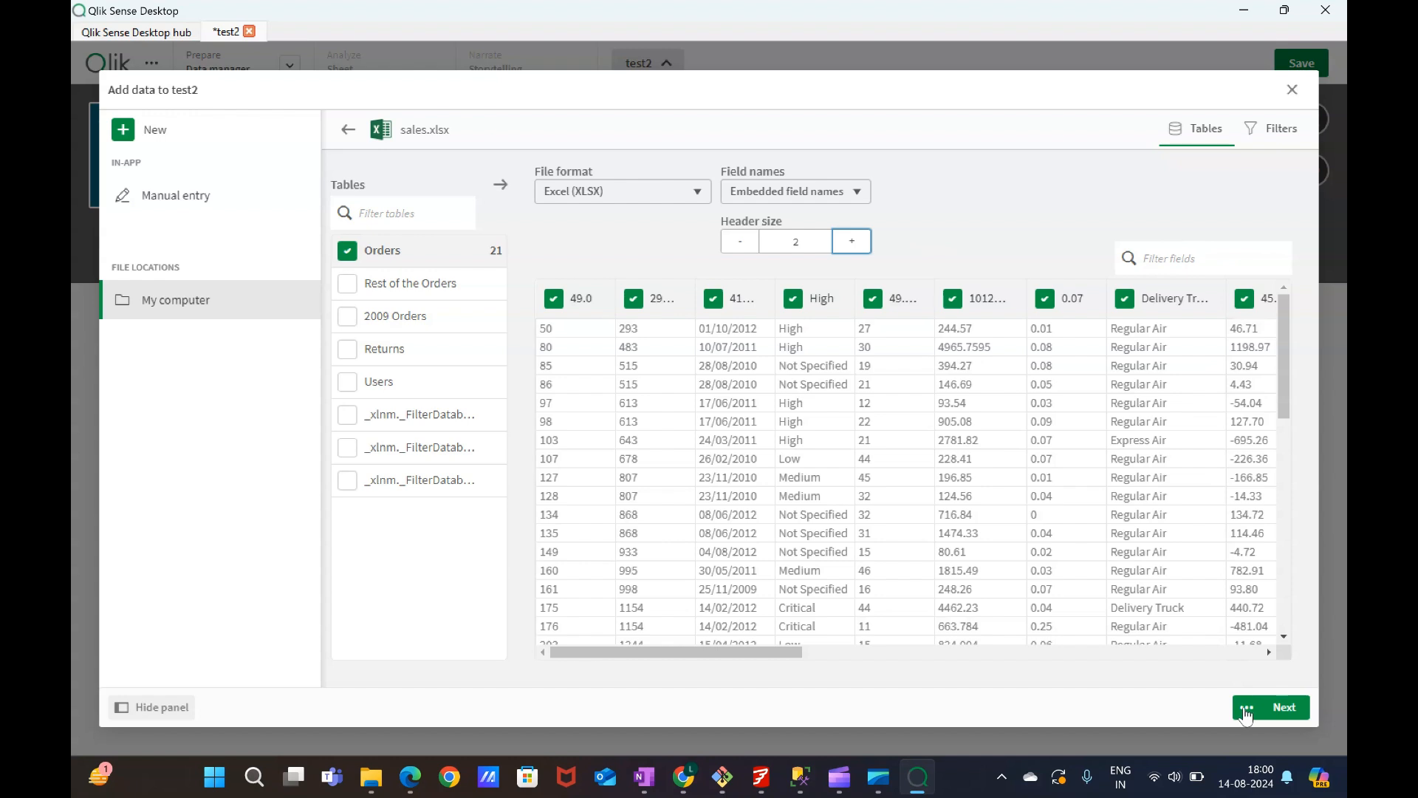
Add the Orders table from sales.xlsx to the app and load the data.
left_click(1247, 709)
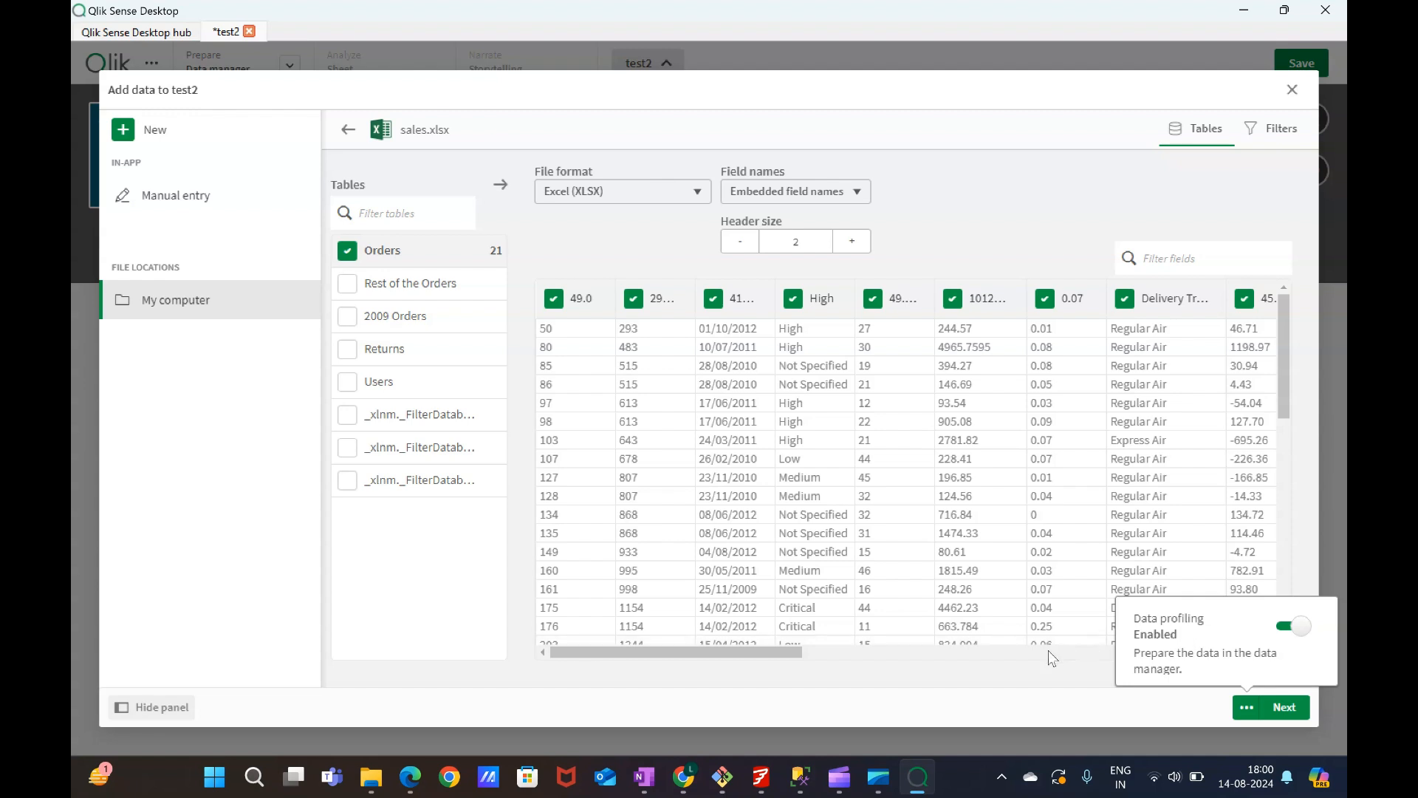
left_click(1044, 675)
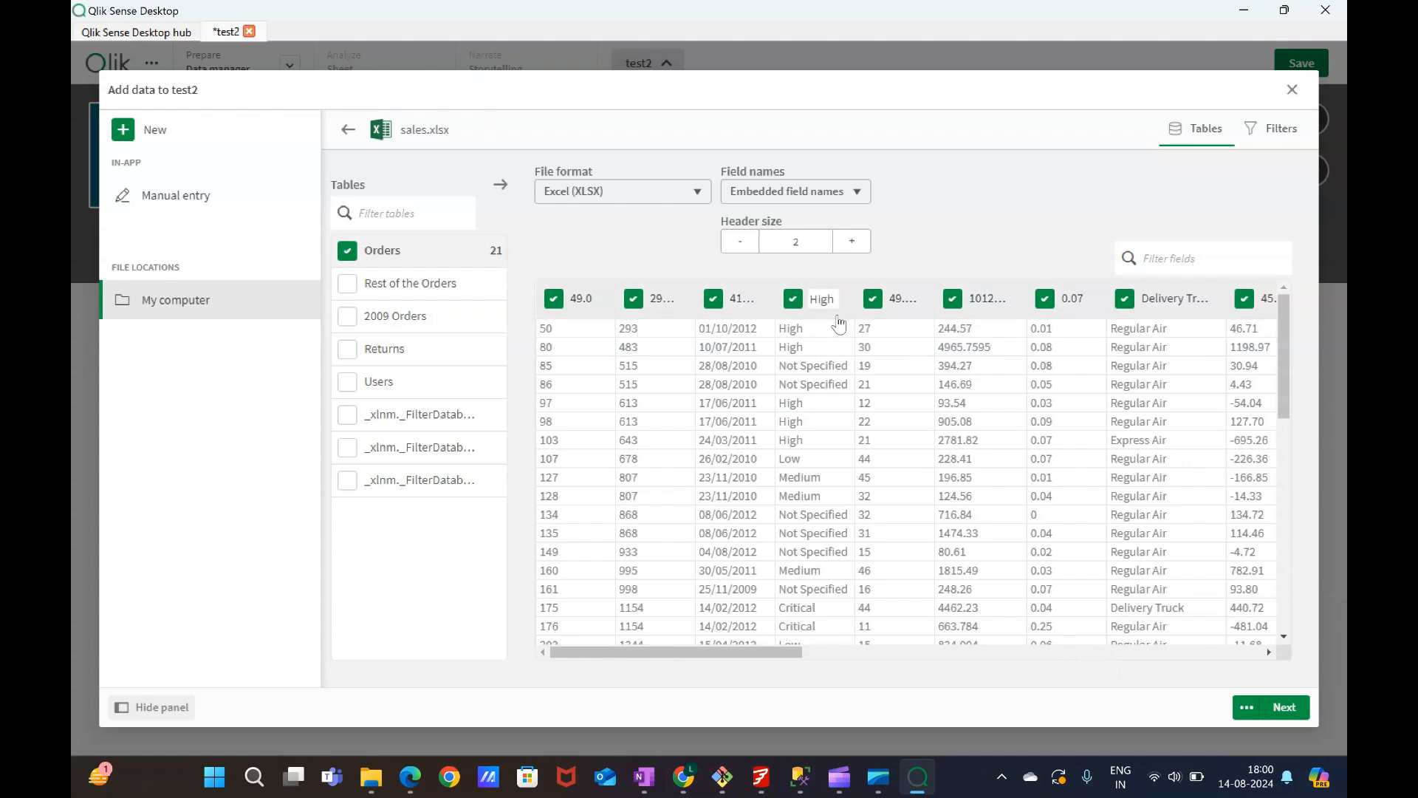
left_click(814, 300)
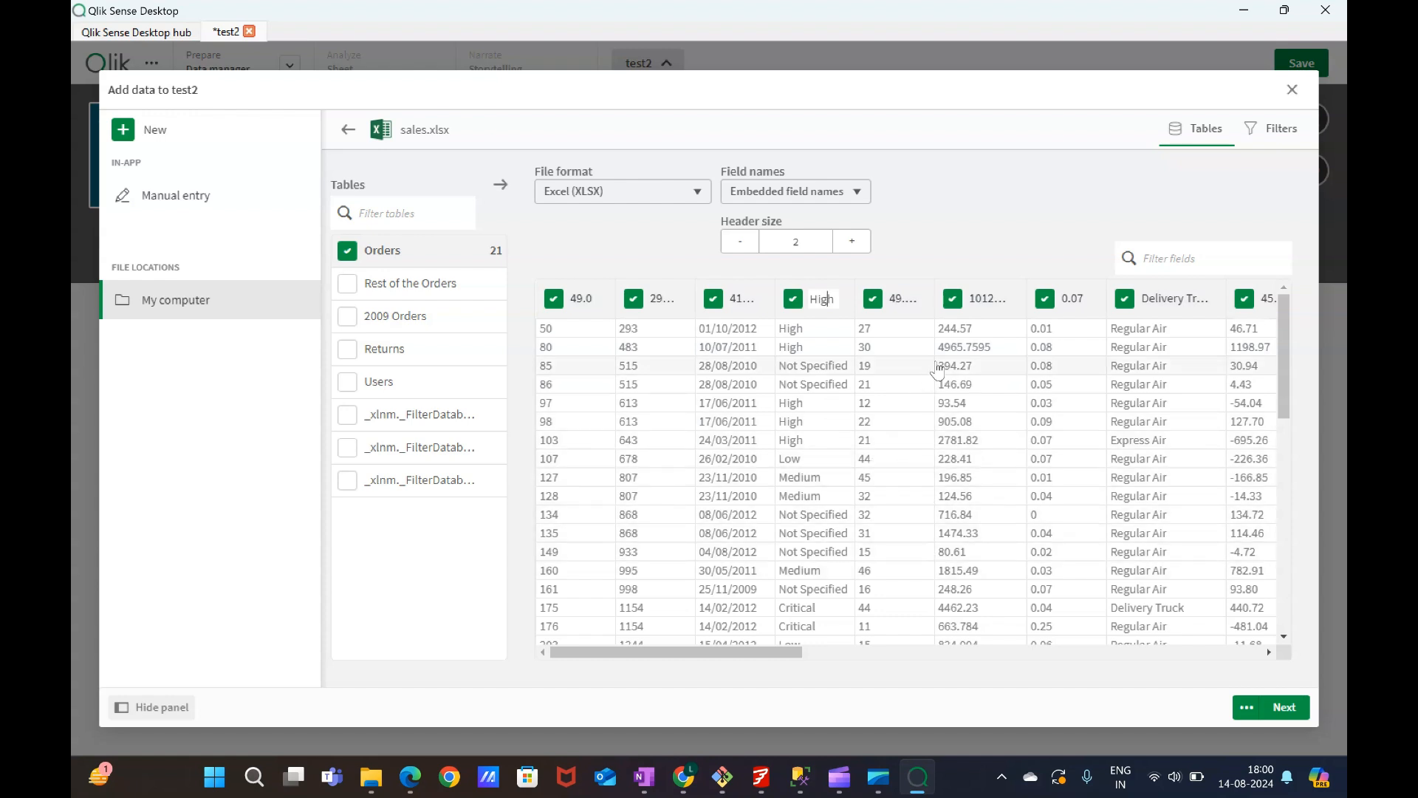
left_click(1282, 706)
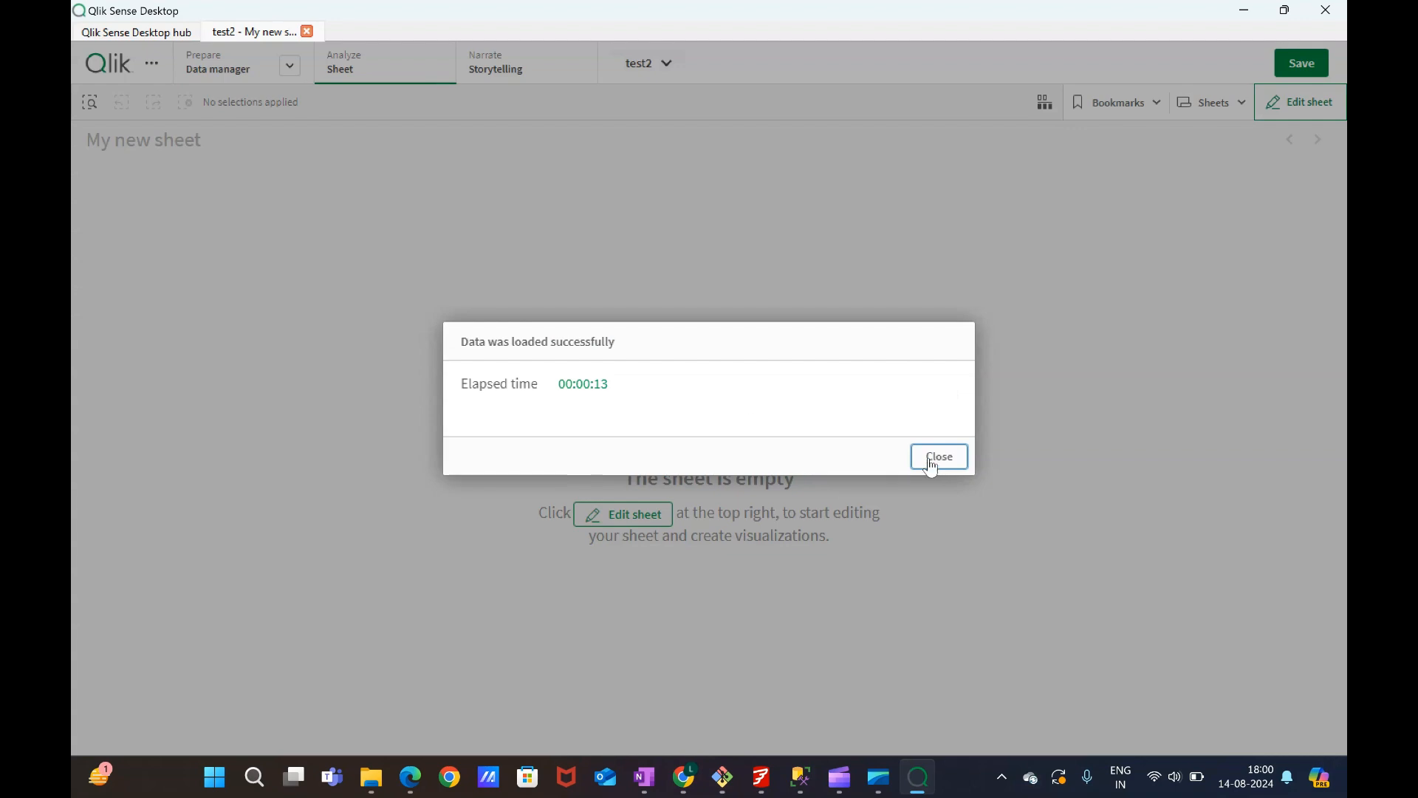
left_click(930, 461)
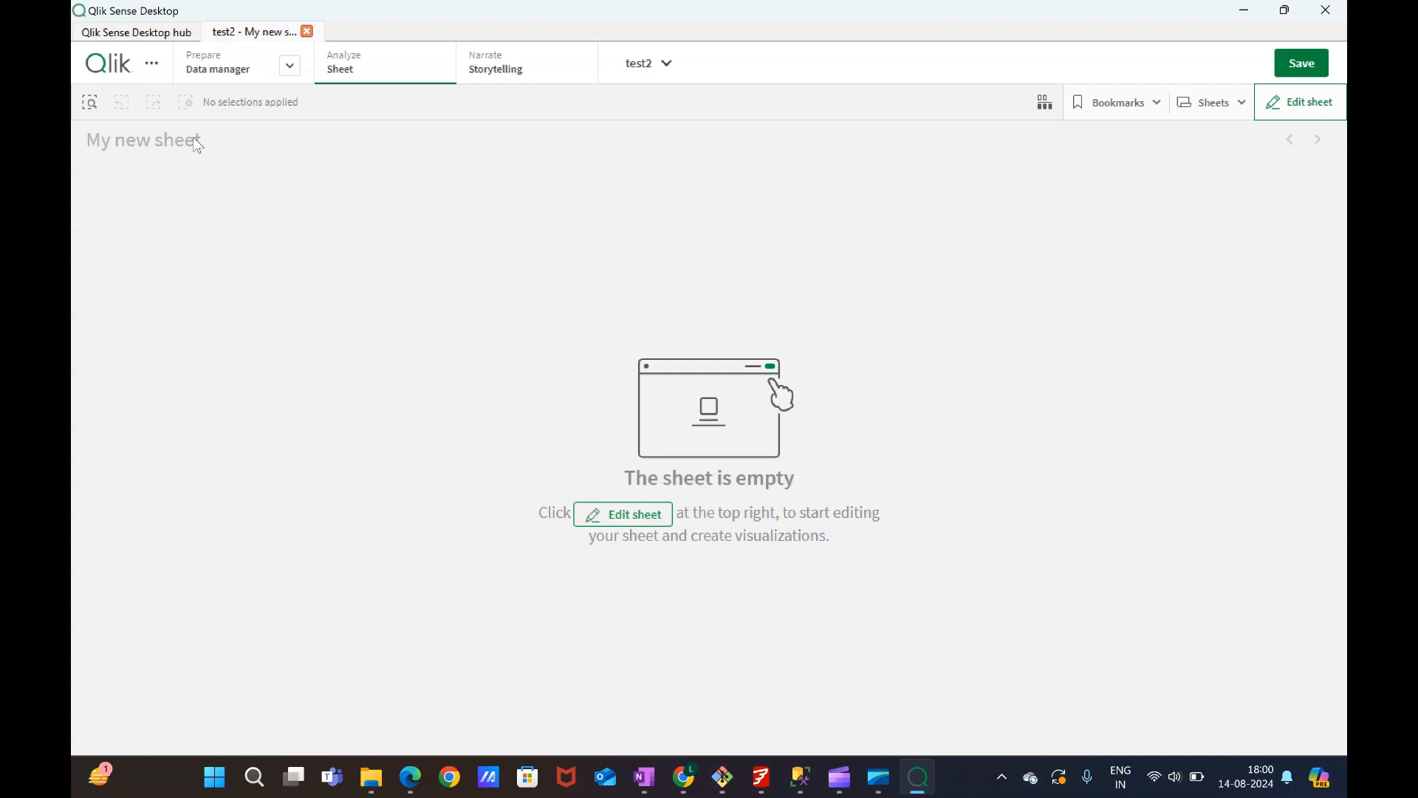
Open My new sheet from the sheets overview and switch it into editing mode.
left_click(1204, 111)
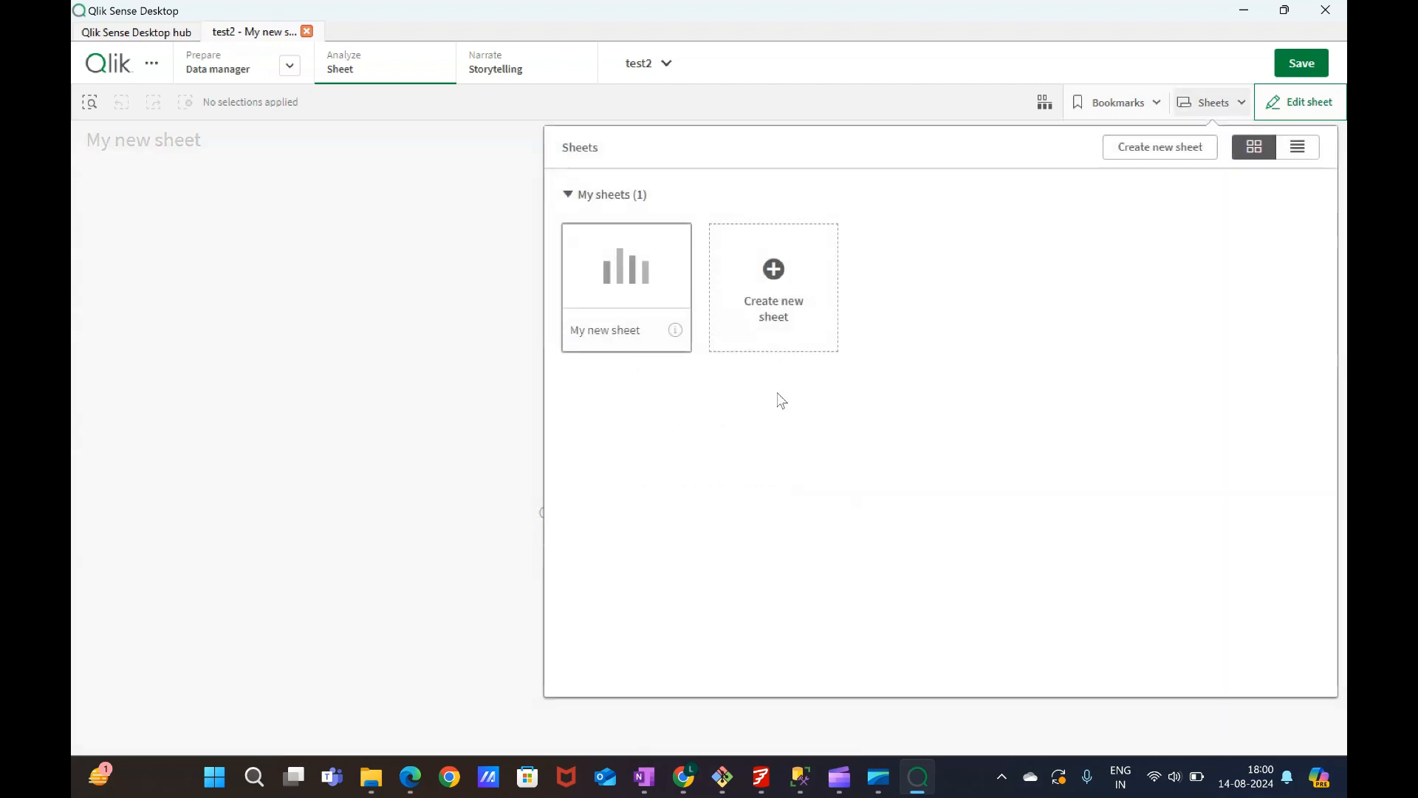
left_click(645, 287)
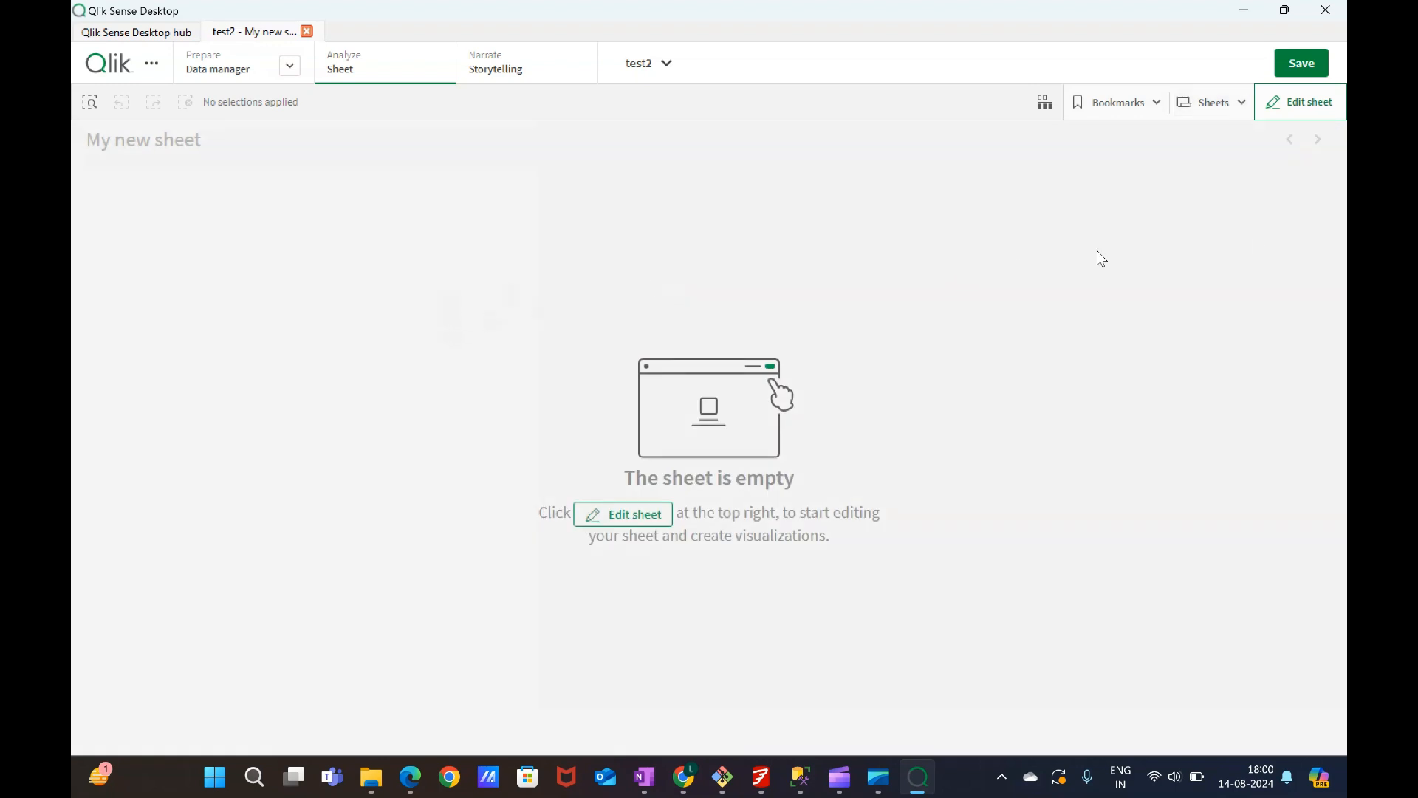
left_click(1302, 112)
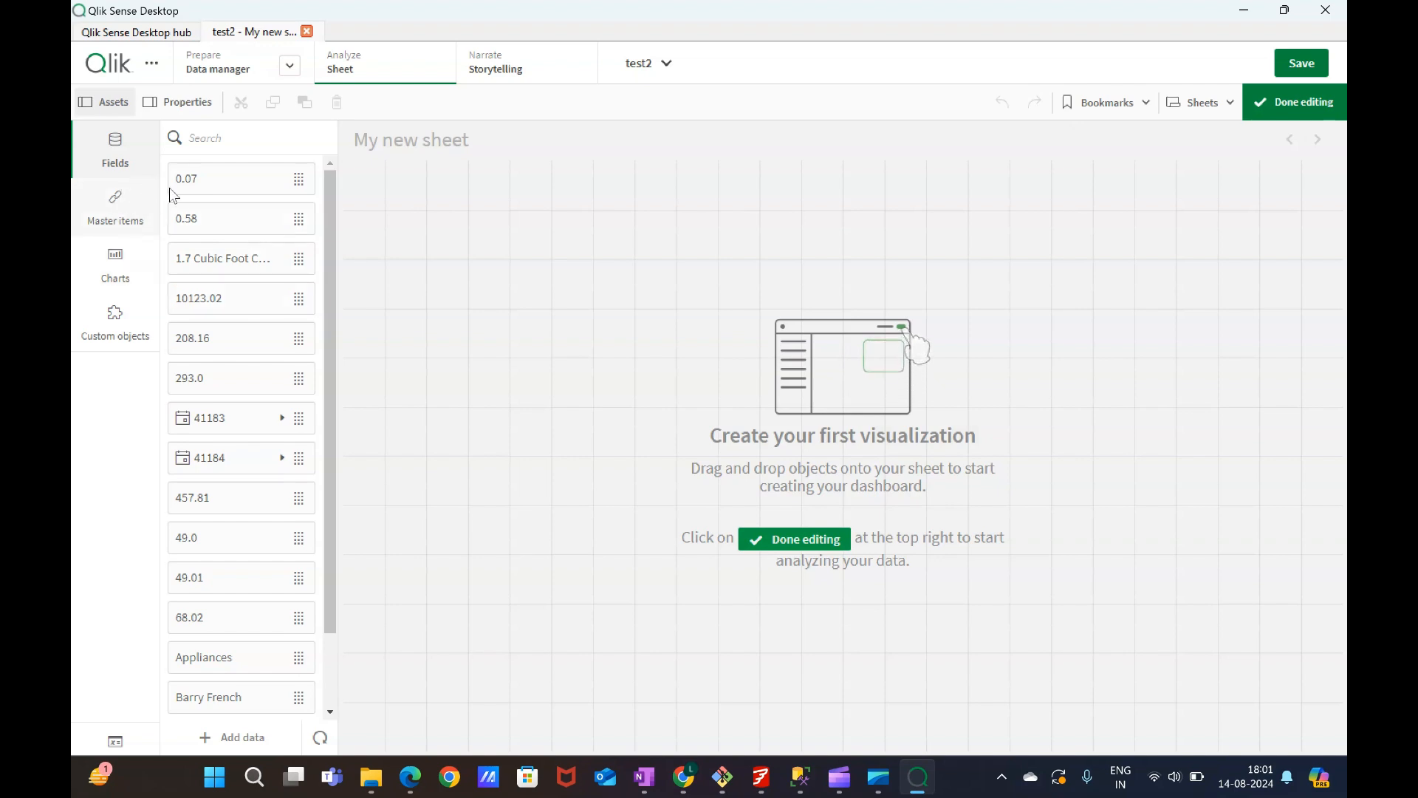
Examine the sheet's Fields, Master items, Charts and Custom objects asset lists.
scroll(244, 325, "down", 4)
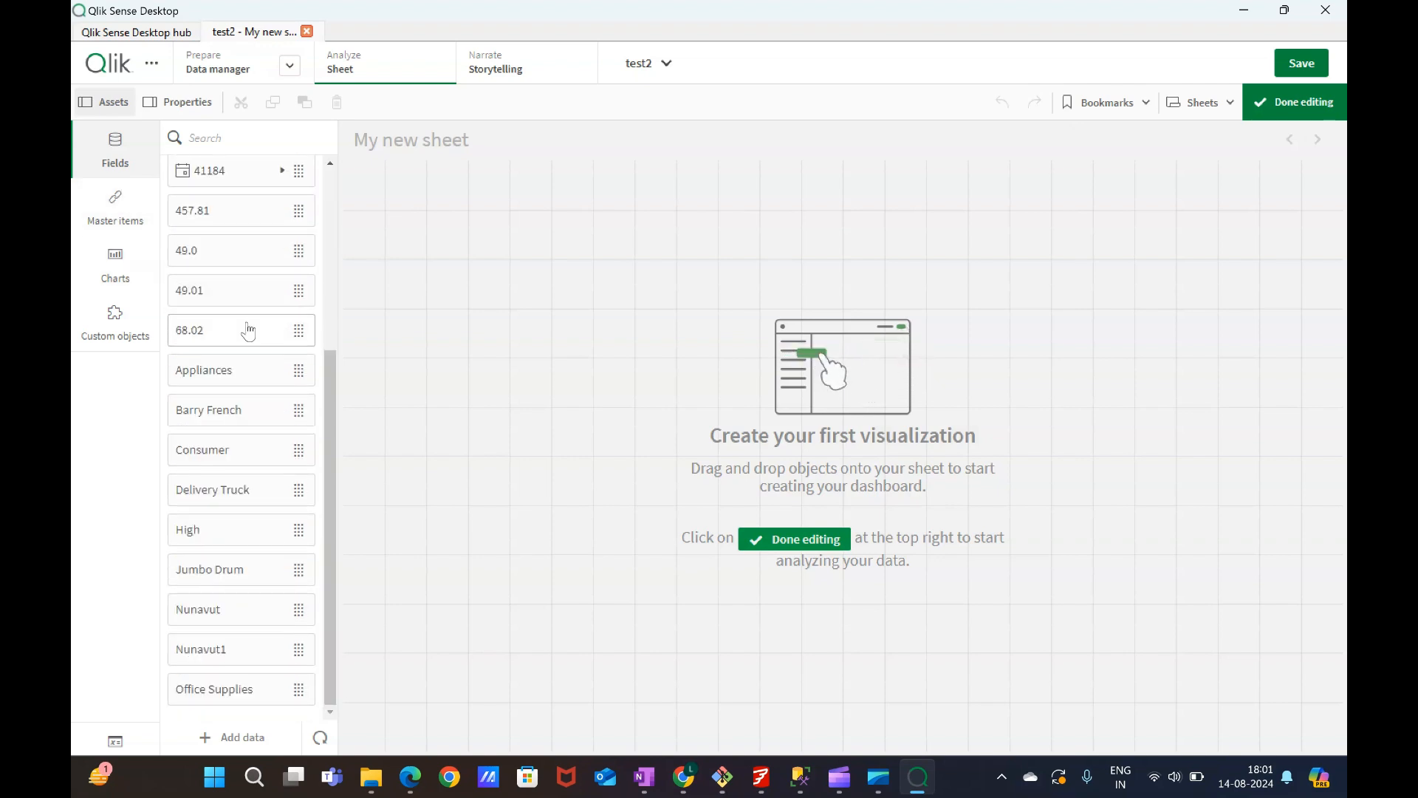
scroll(244, 381, "up", 4)
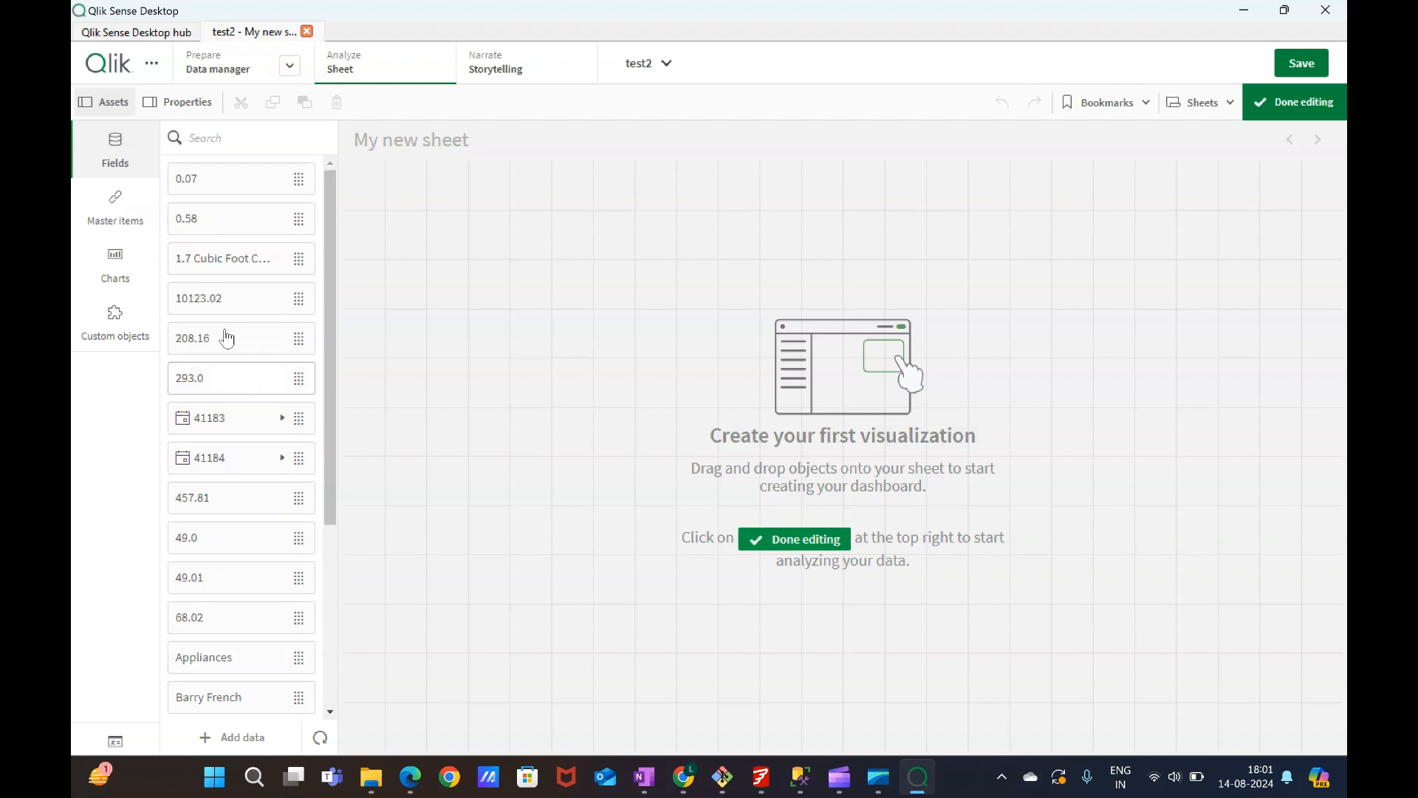
left_click(118, 211)
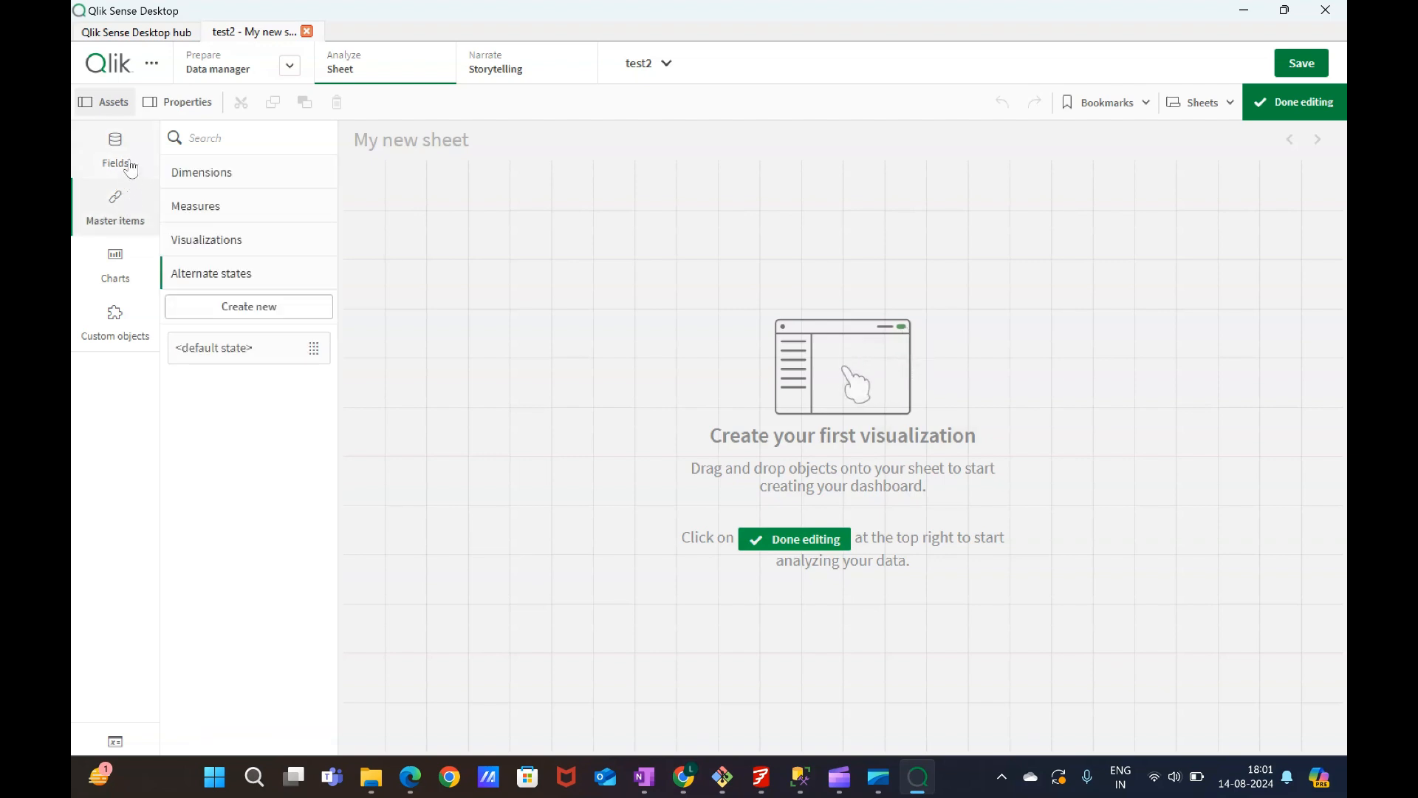
left_click(128, 169)
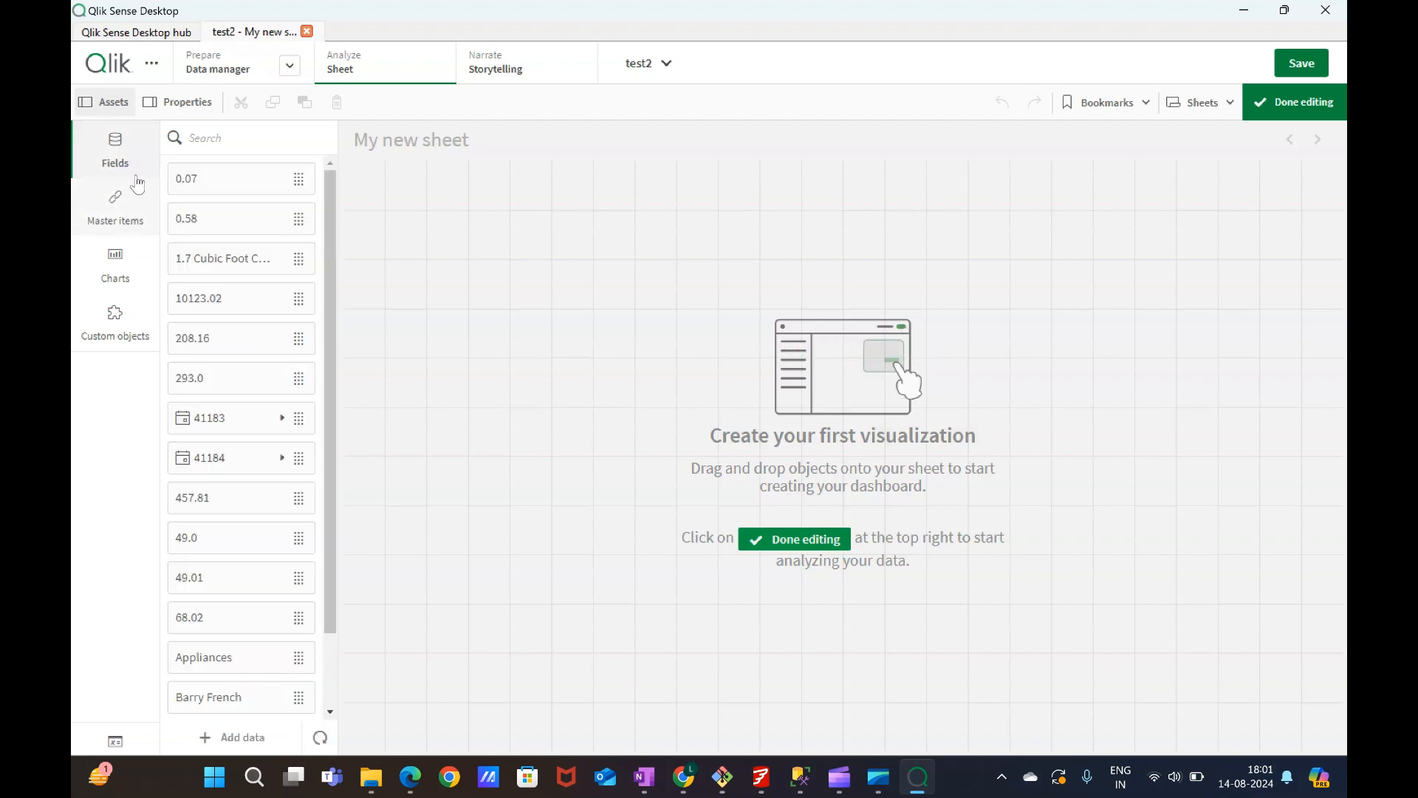
scroll(214, 601, "down", 4)
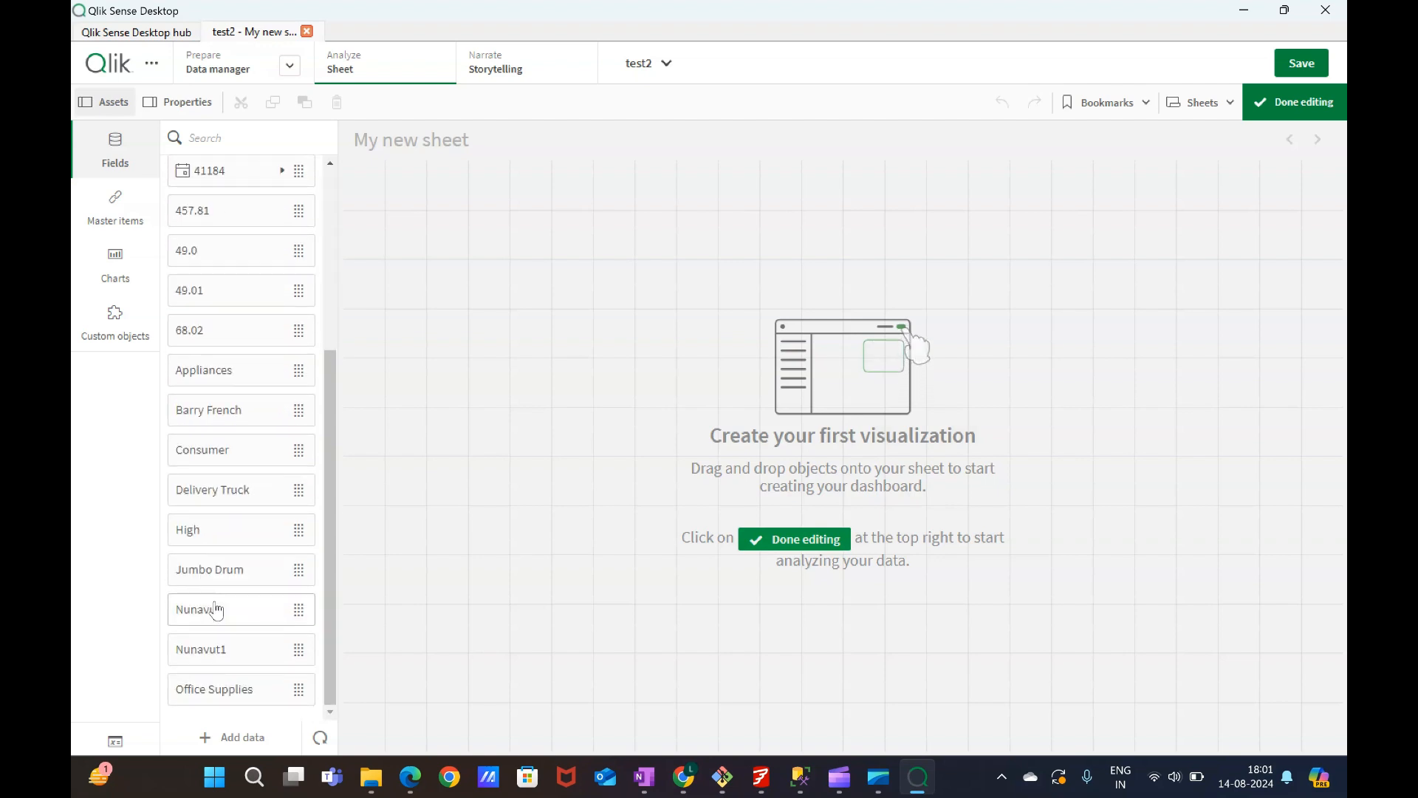
scroll(214, 602, "up", 4)
left_click(127, 229)
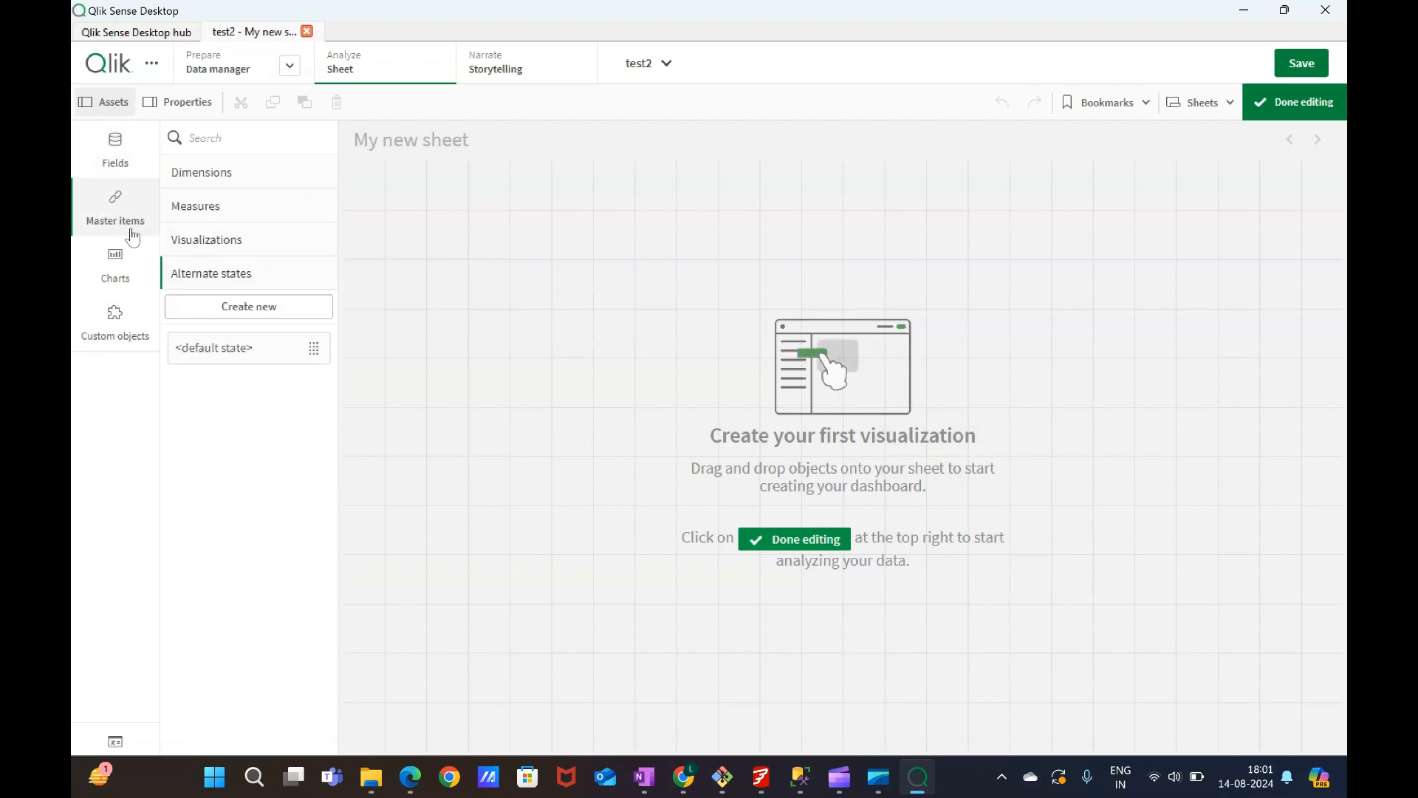
left_click(122, 280)
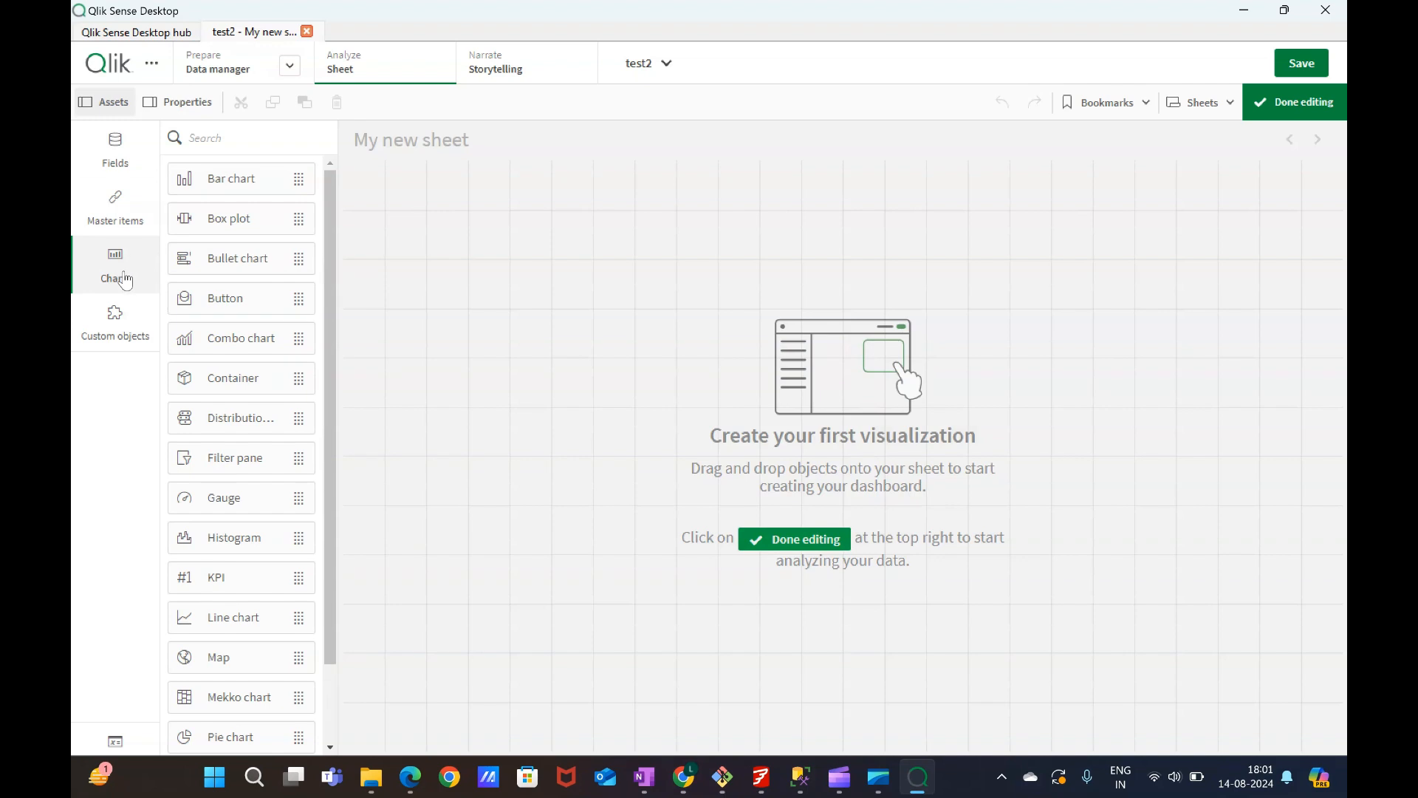
left_click(126, 324)
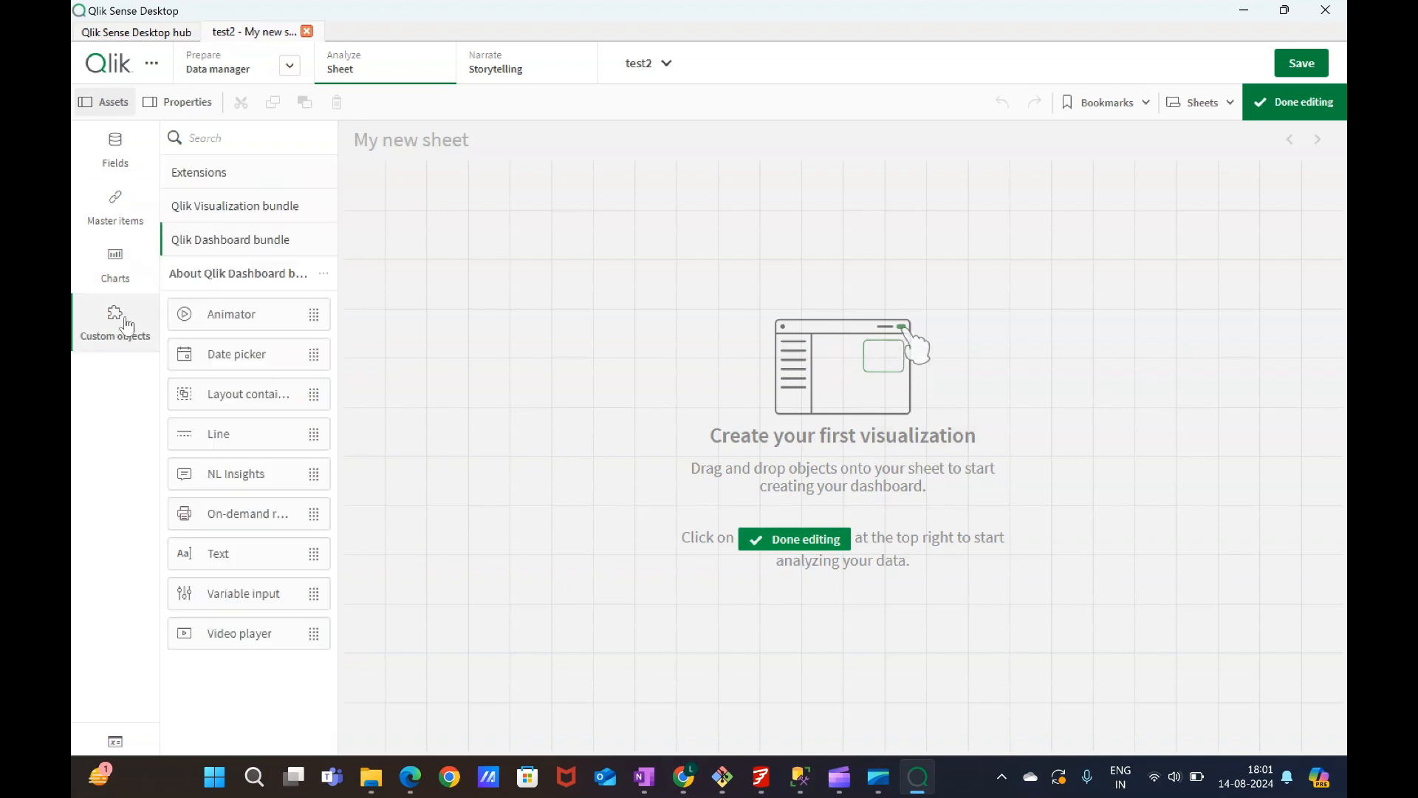
left_click(117, 145)
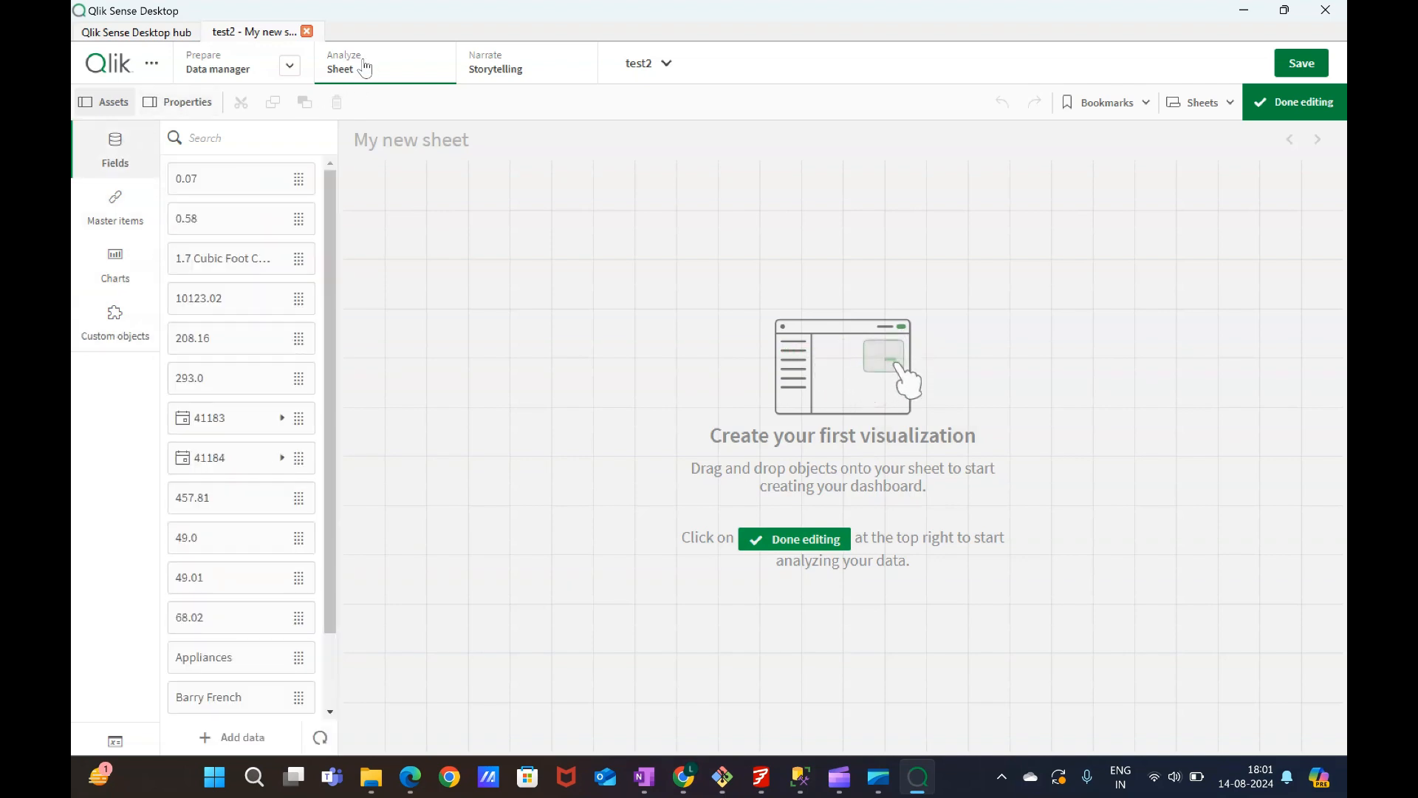
Finish editing the sheet, open the Data manager and dismiss its data modelling tips.
left_click(290, 68)
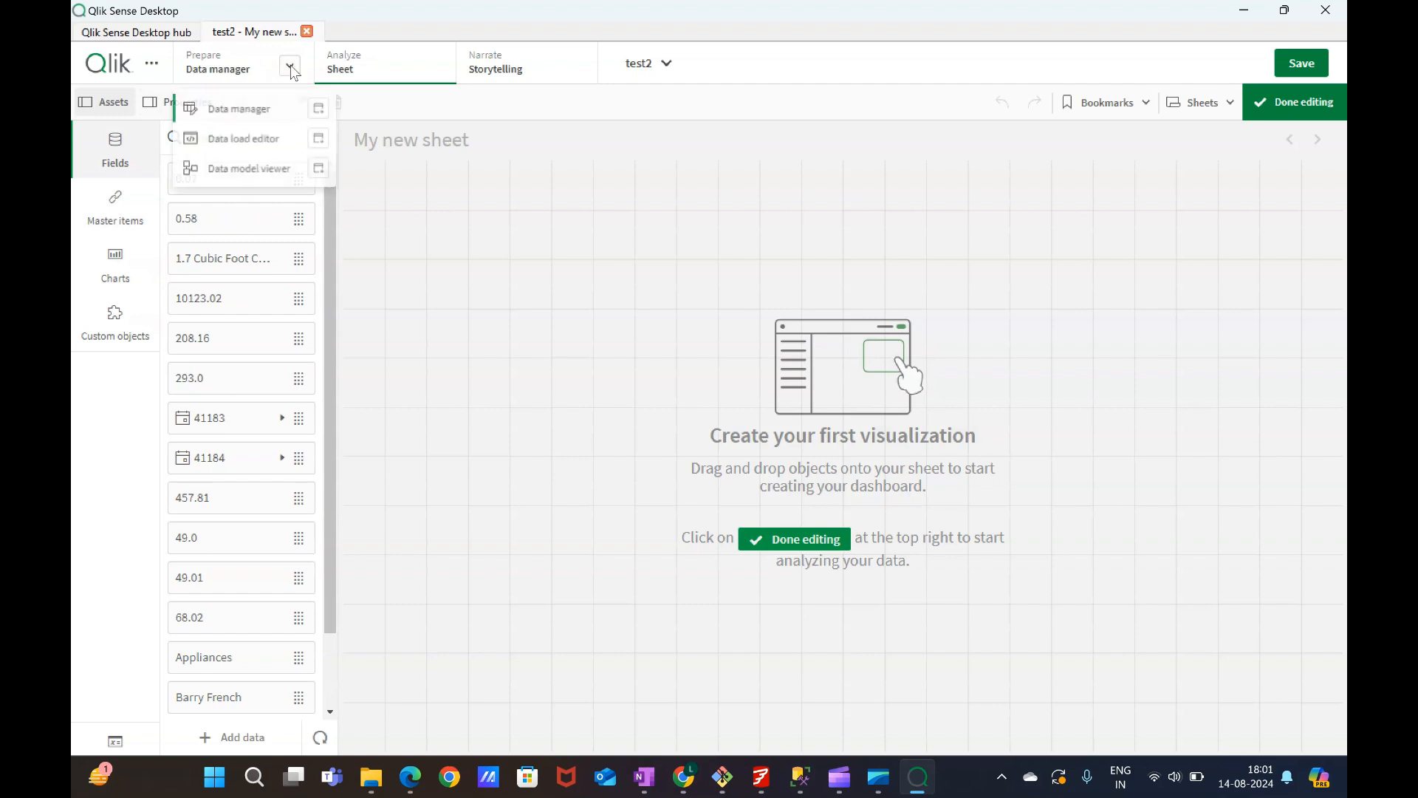
left_click(249, 71)
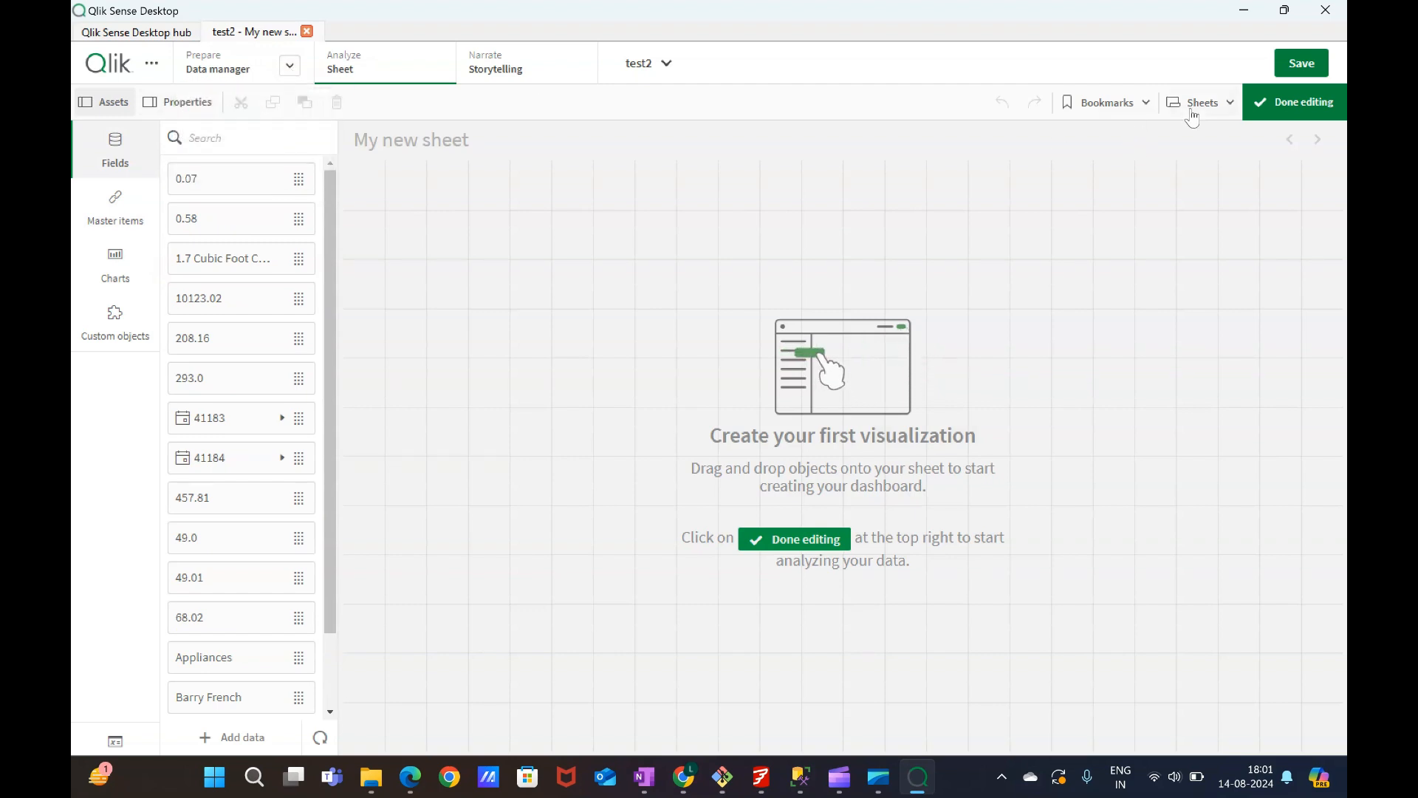
left_click(1292, 106)
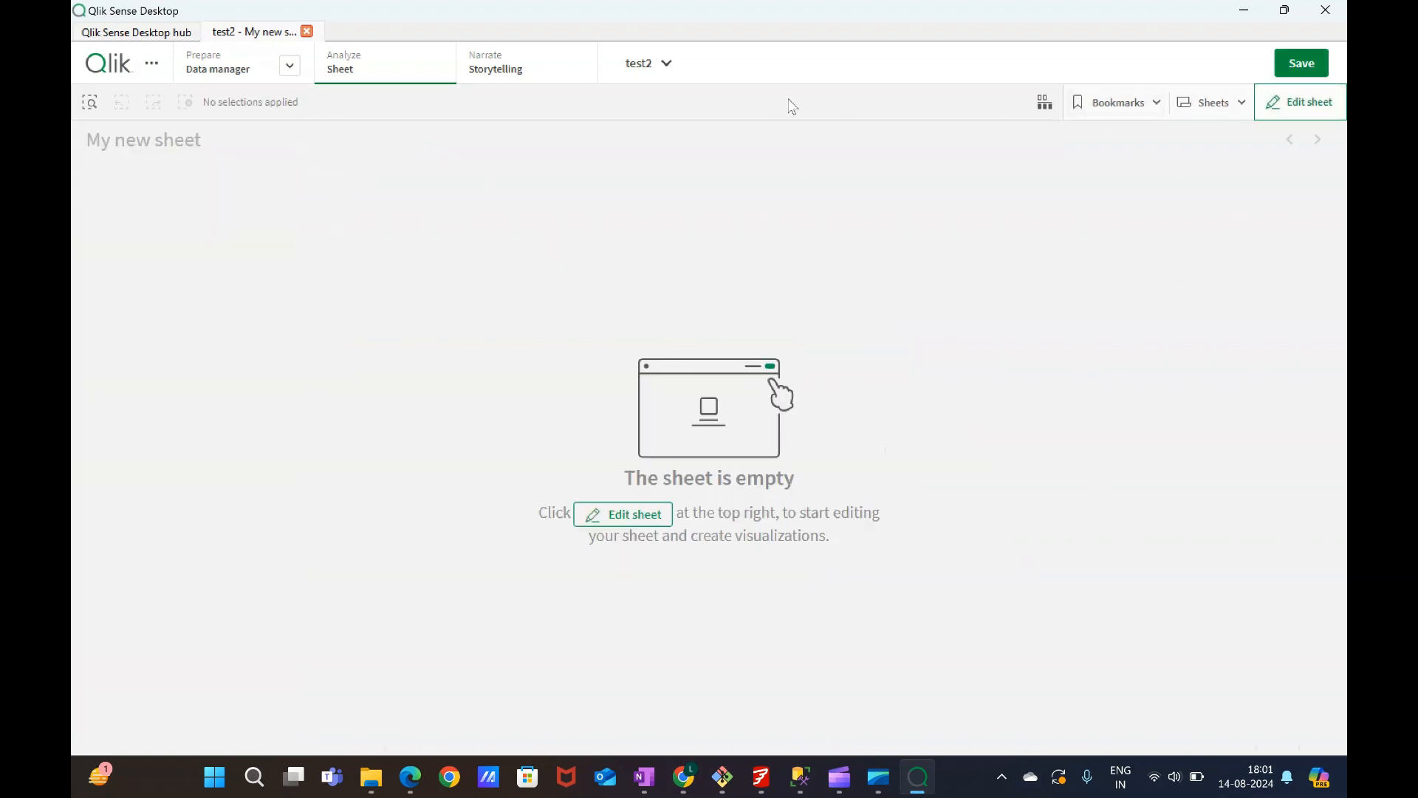
left_click(214, 70)
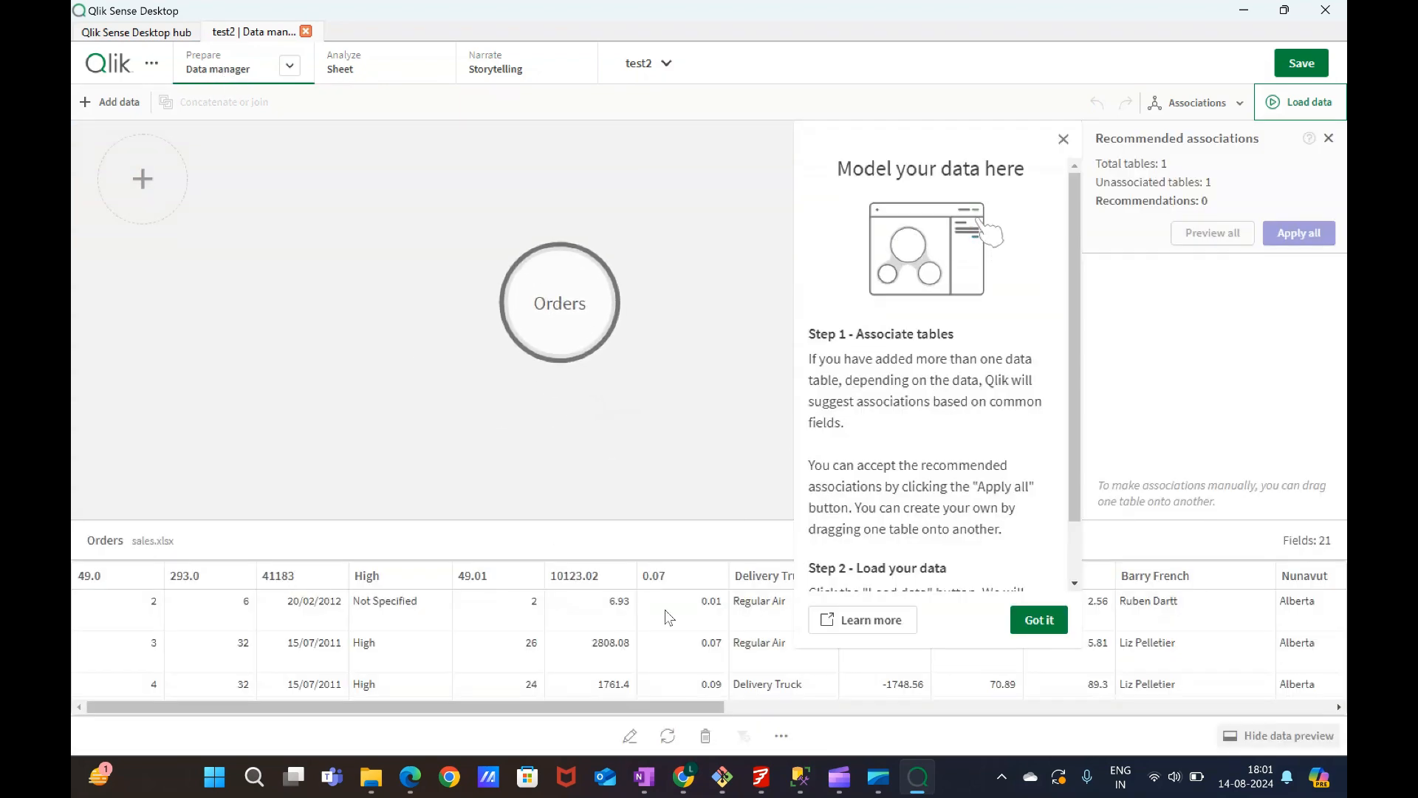
left_click(1064, 139)
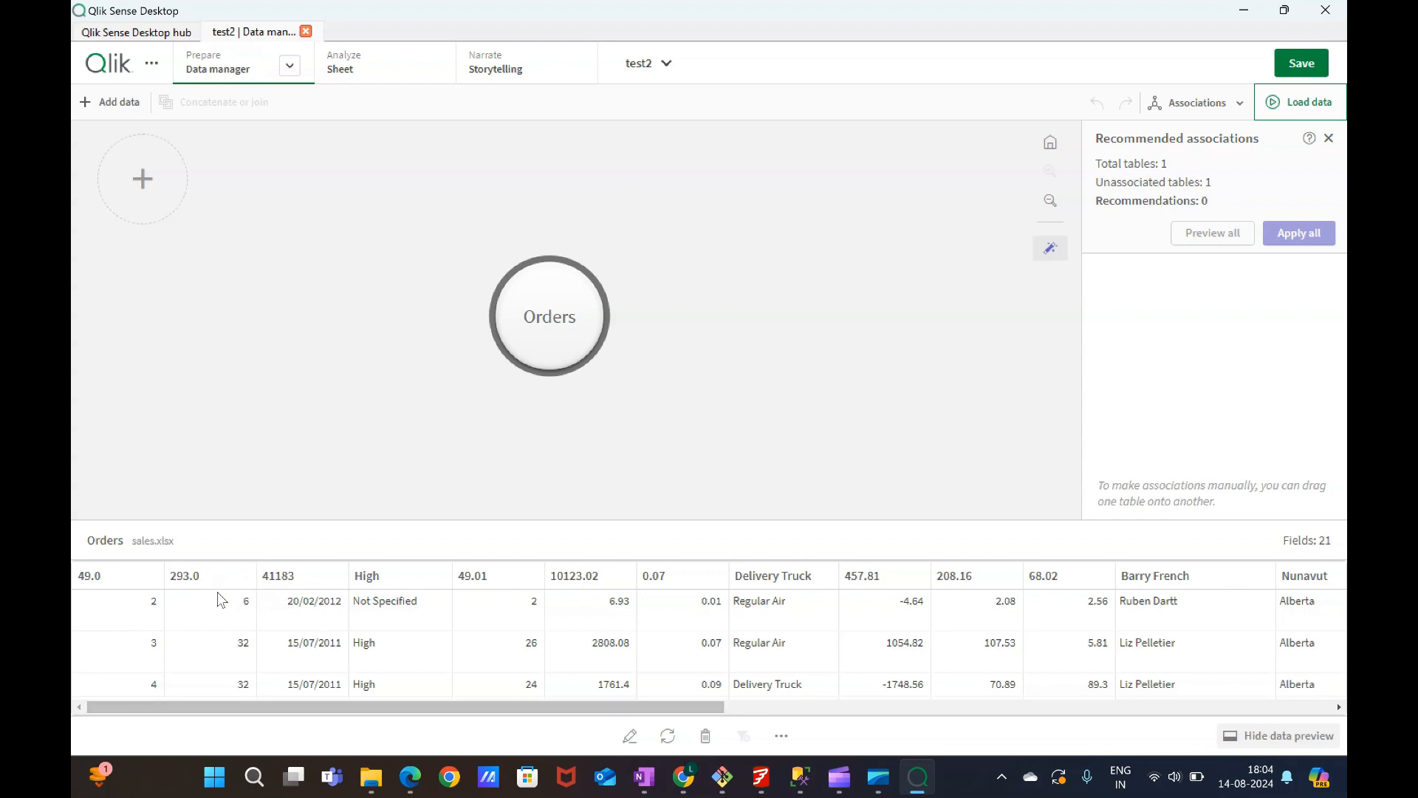
Start loading the data and abort the load.
left_click(1300, 108)
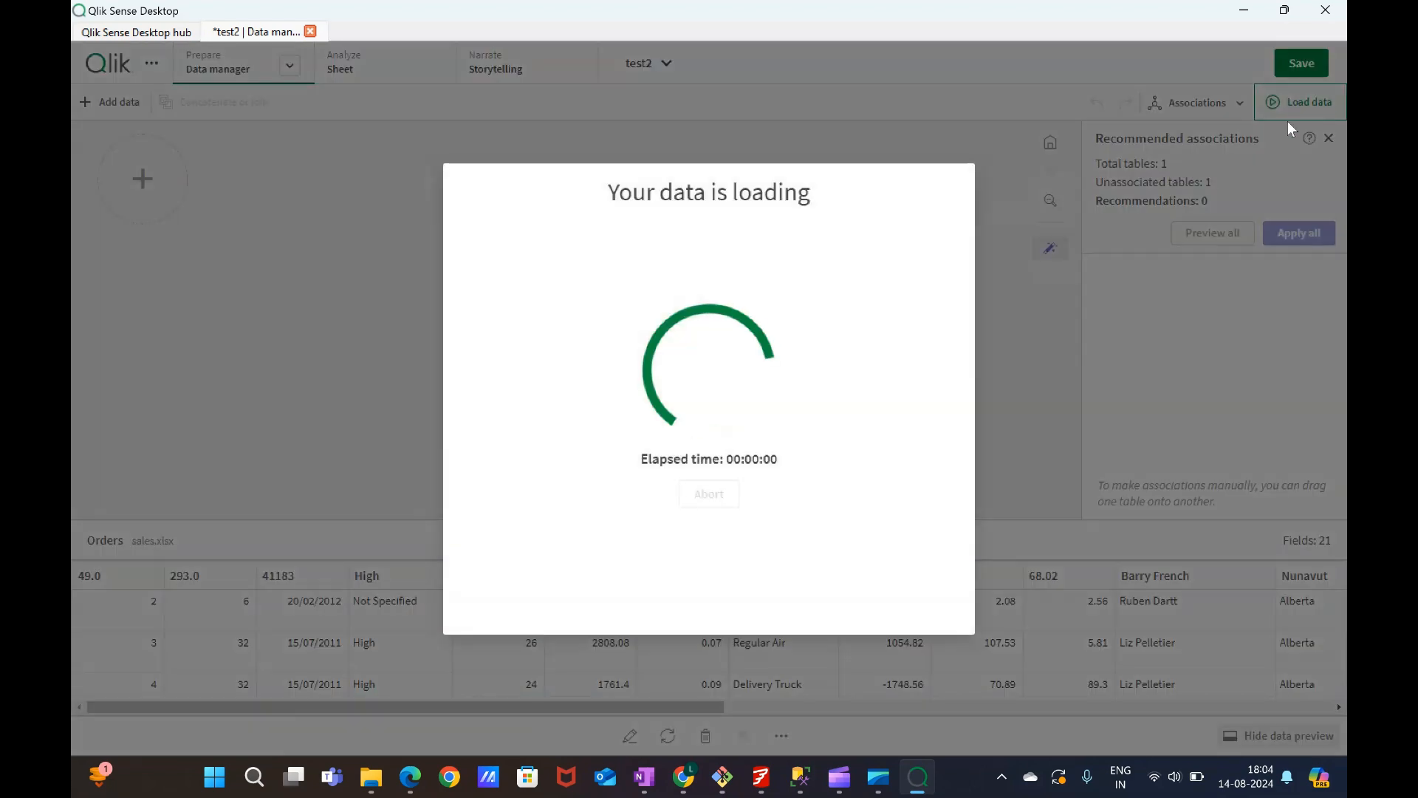
left_click(722, 501)
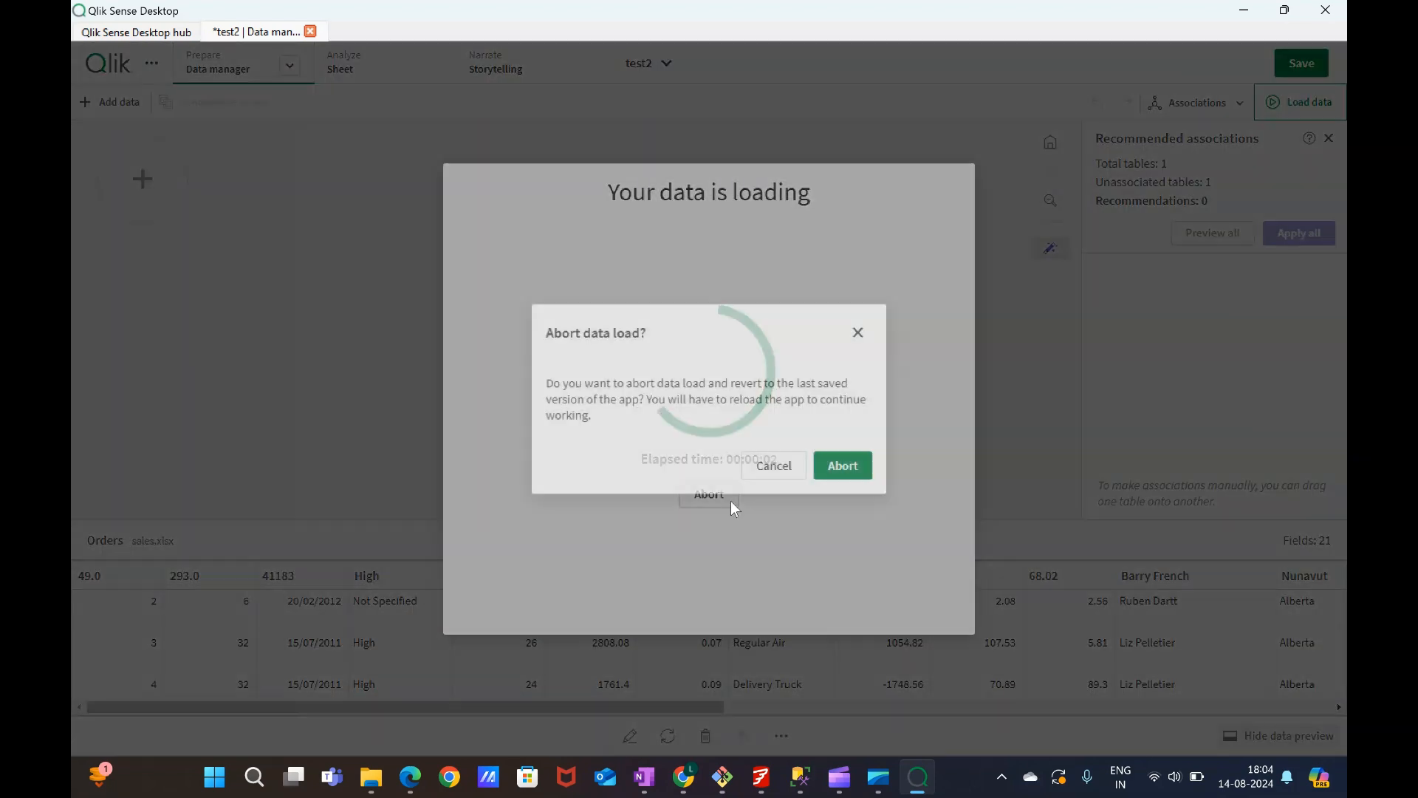
left_click(843, 467)
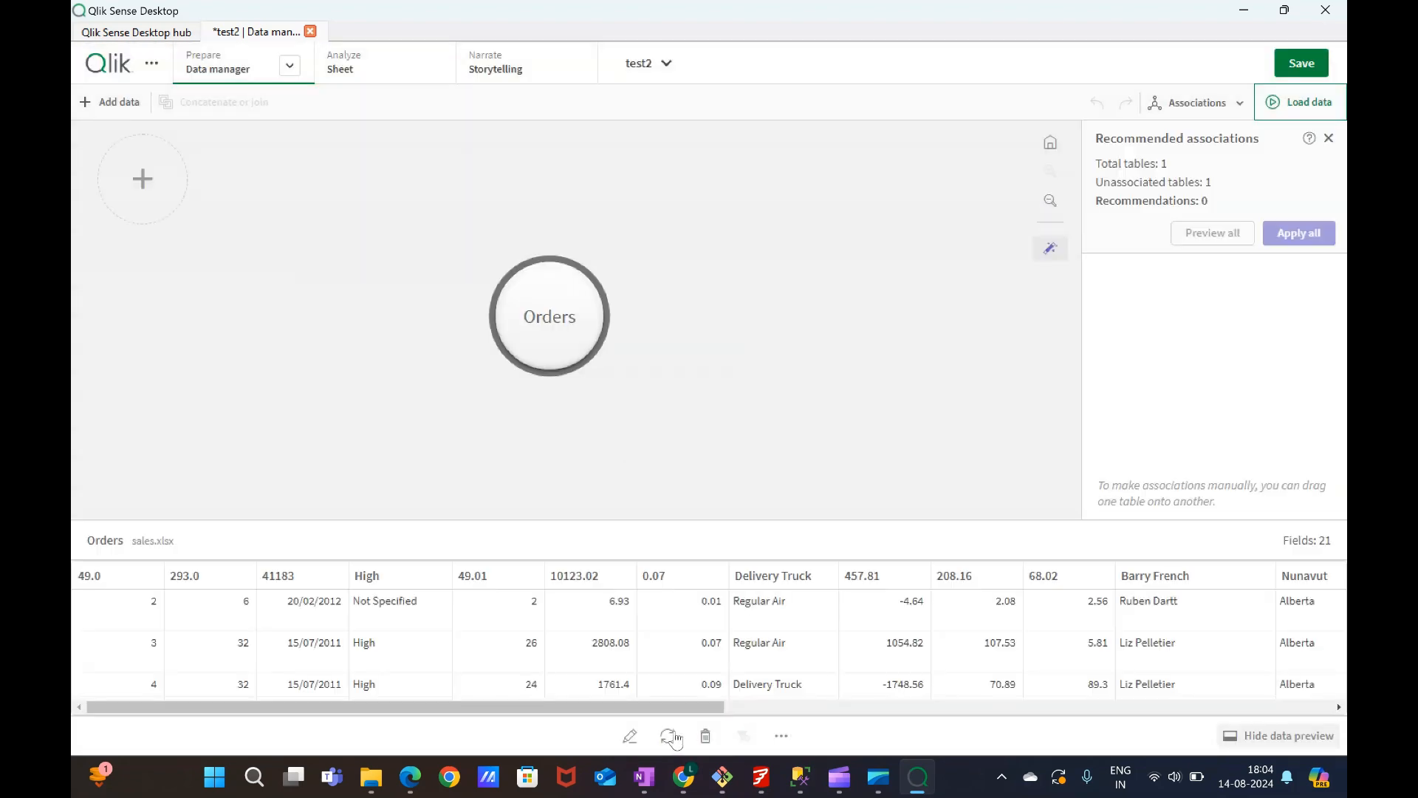
Open the Orders table's source selections and examine the field names options and field selection checkboxes.
left_click(630, 736)
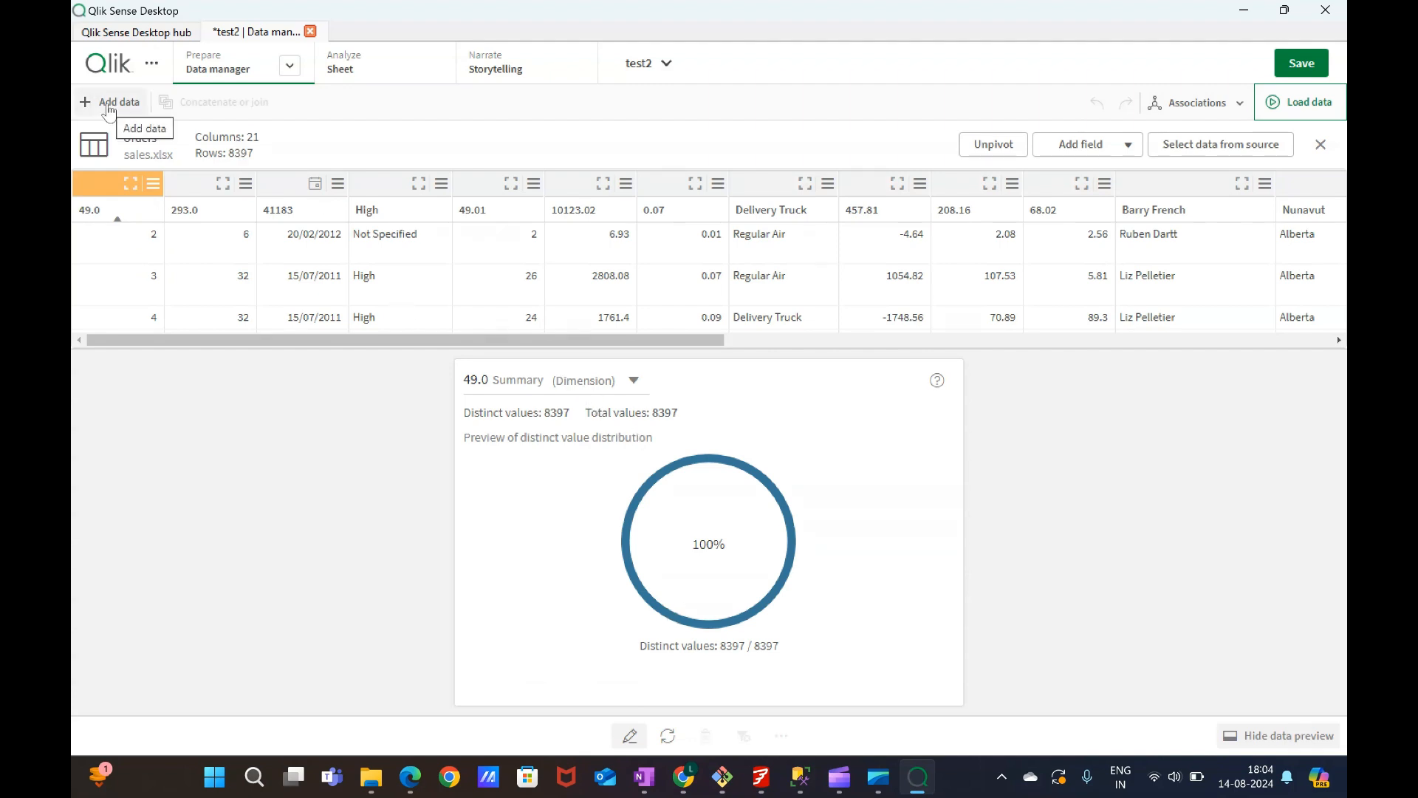
left_click(1217, 148)
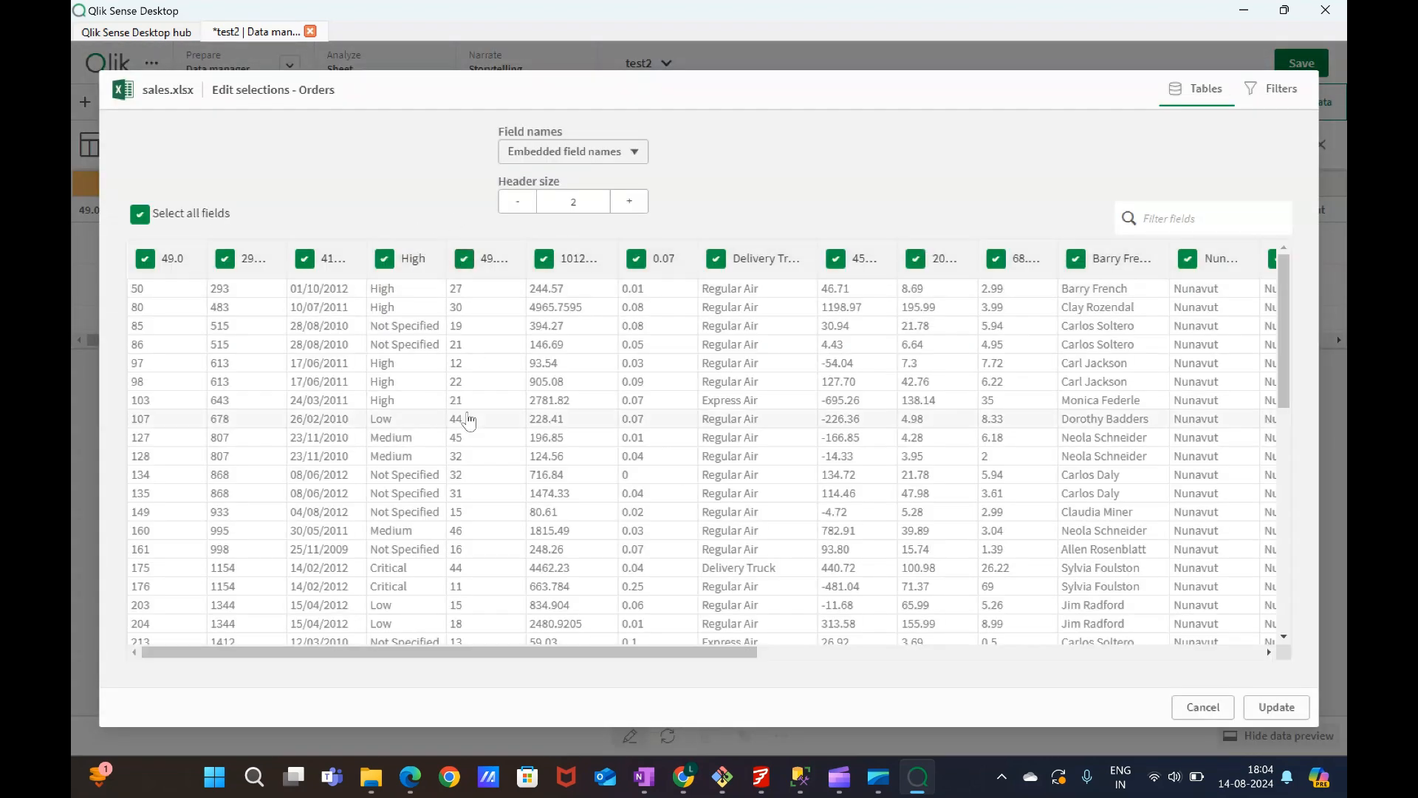
left_click(589, 156)
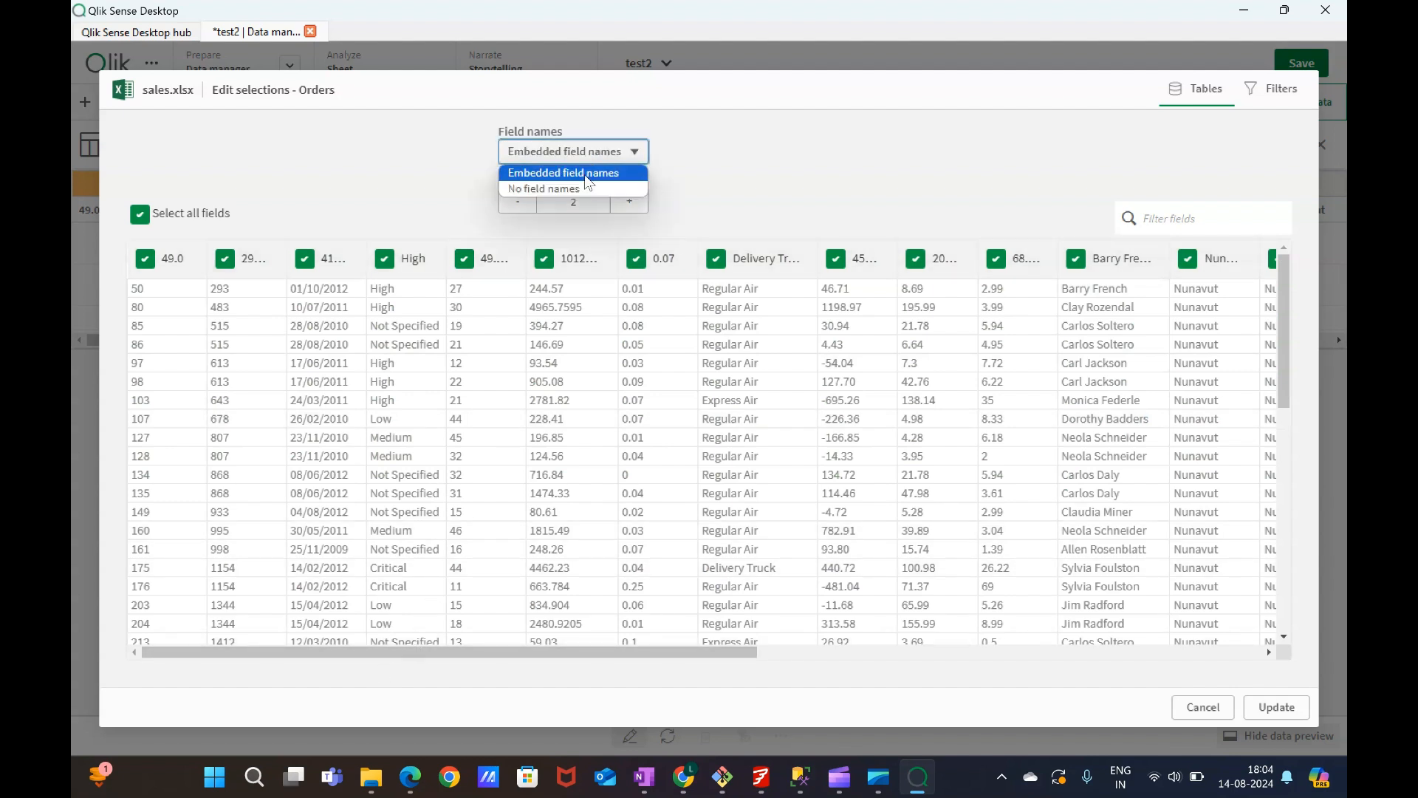
left_click(579, 190)
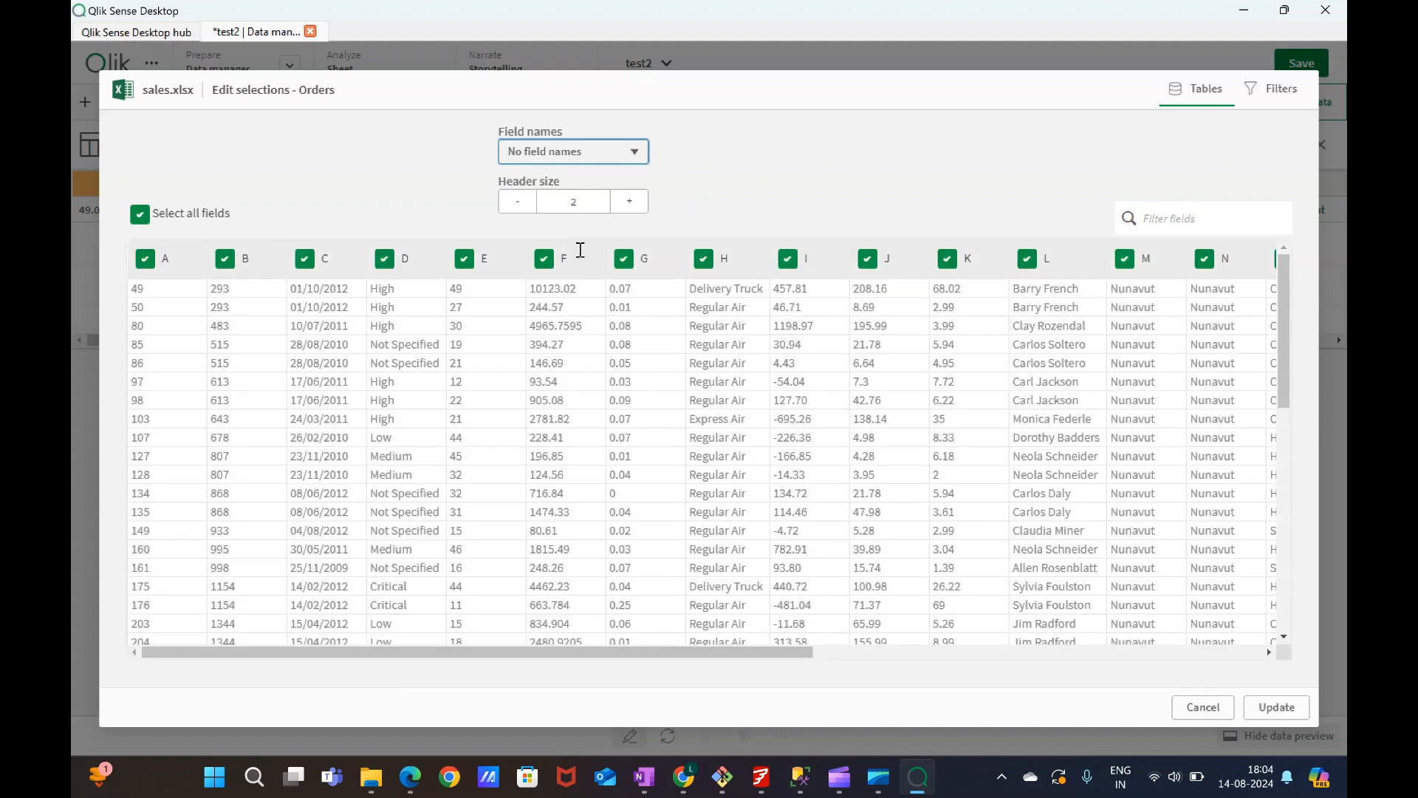
left_click(588, 158)
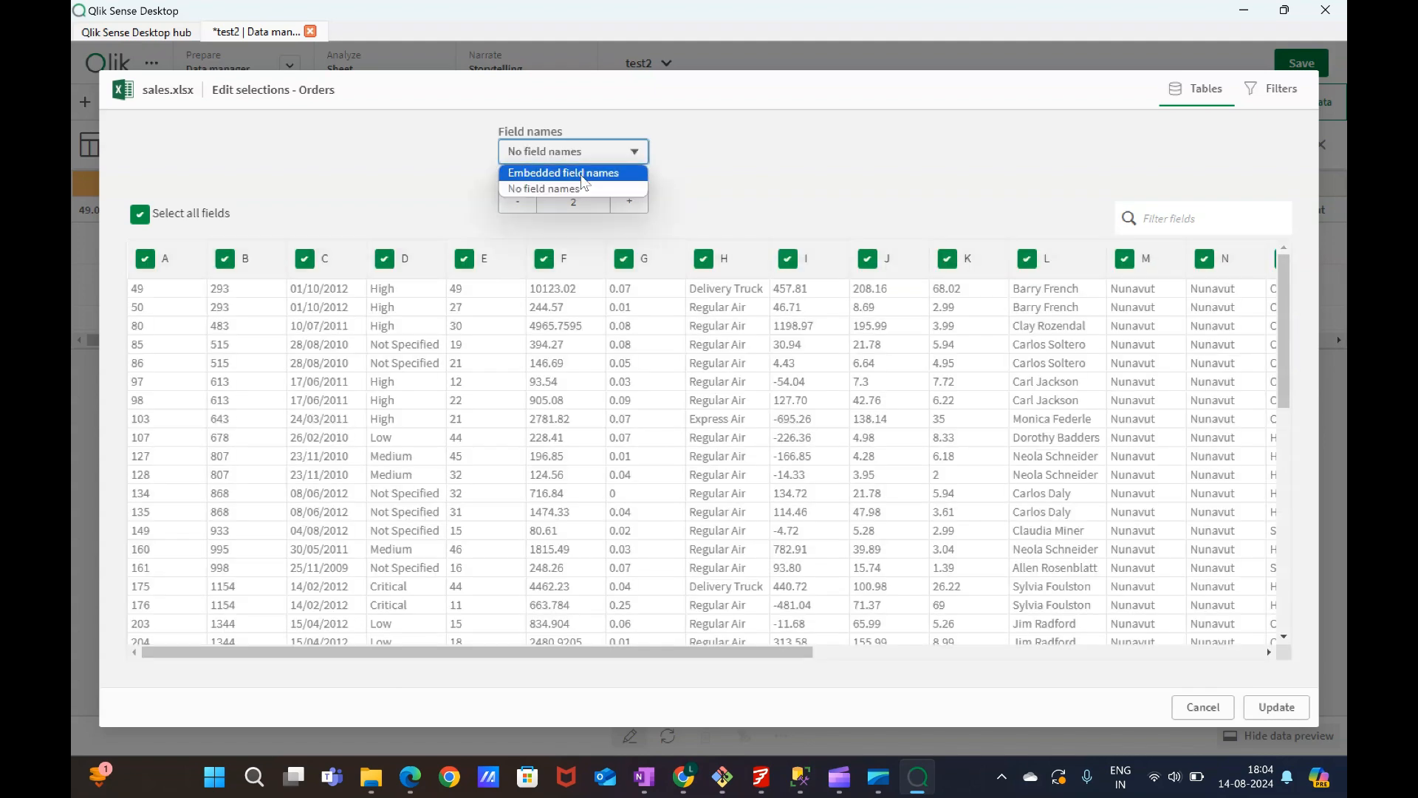
left_click(568, 170)
left_click(142, 218)
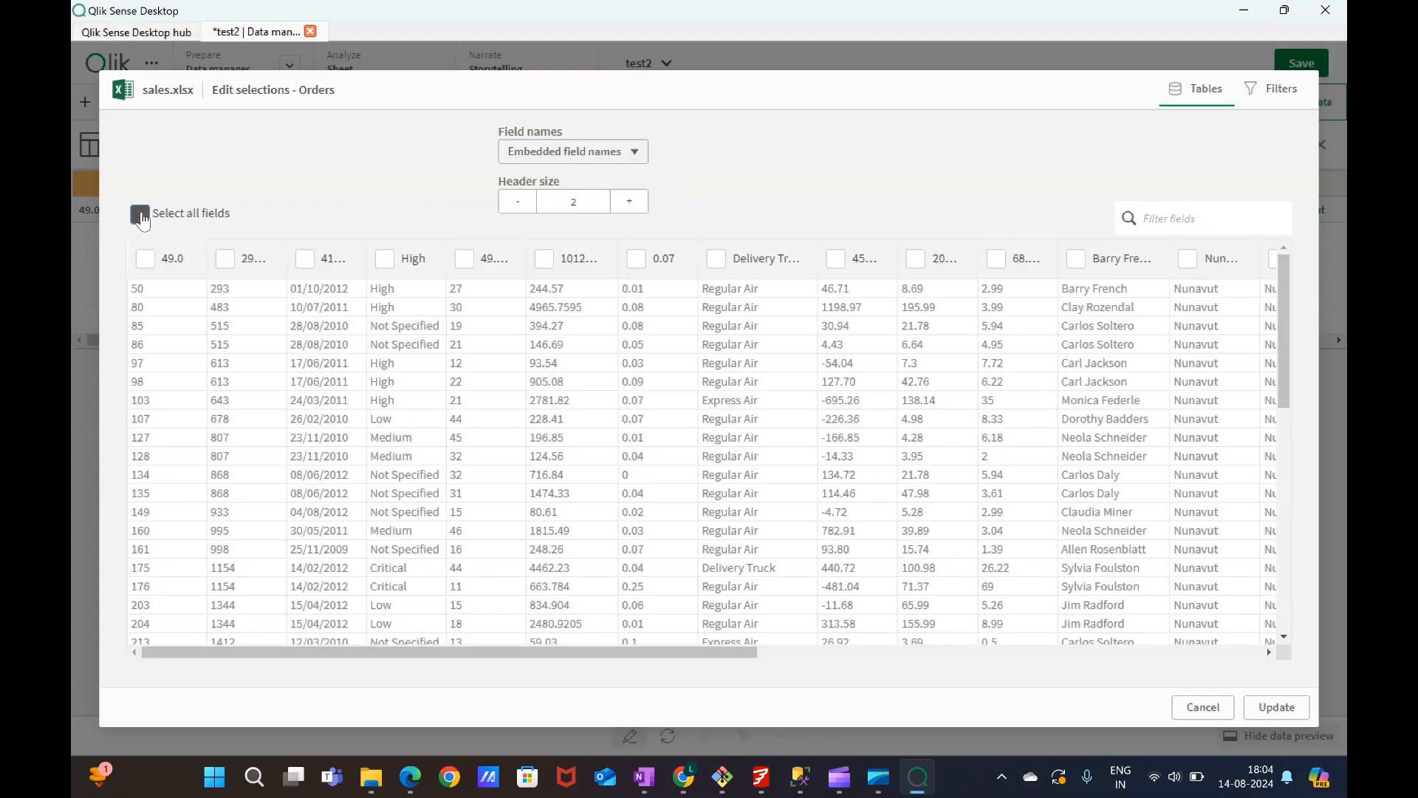
left_click(142, 219)
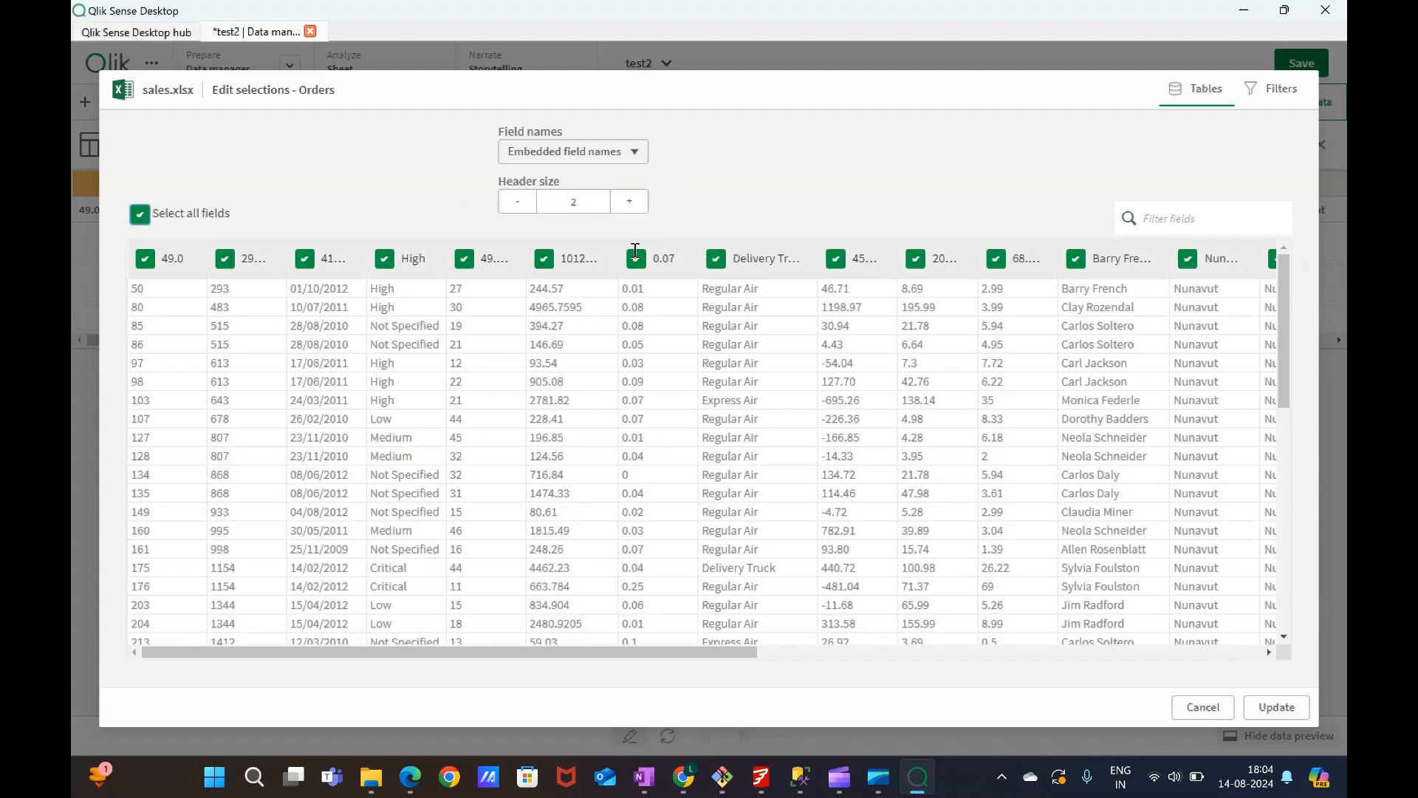
Set the Orders table's header size to 0 and update the table.
left_click(518, 202)
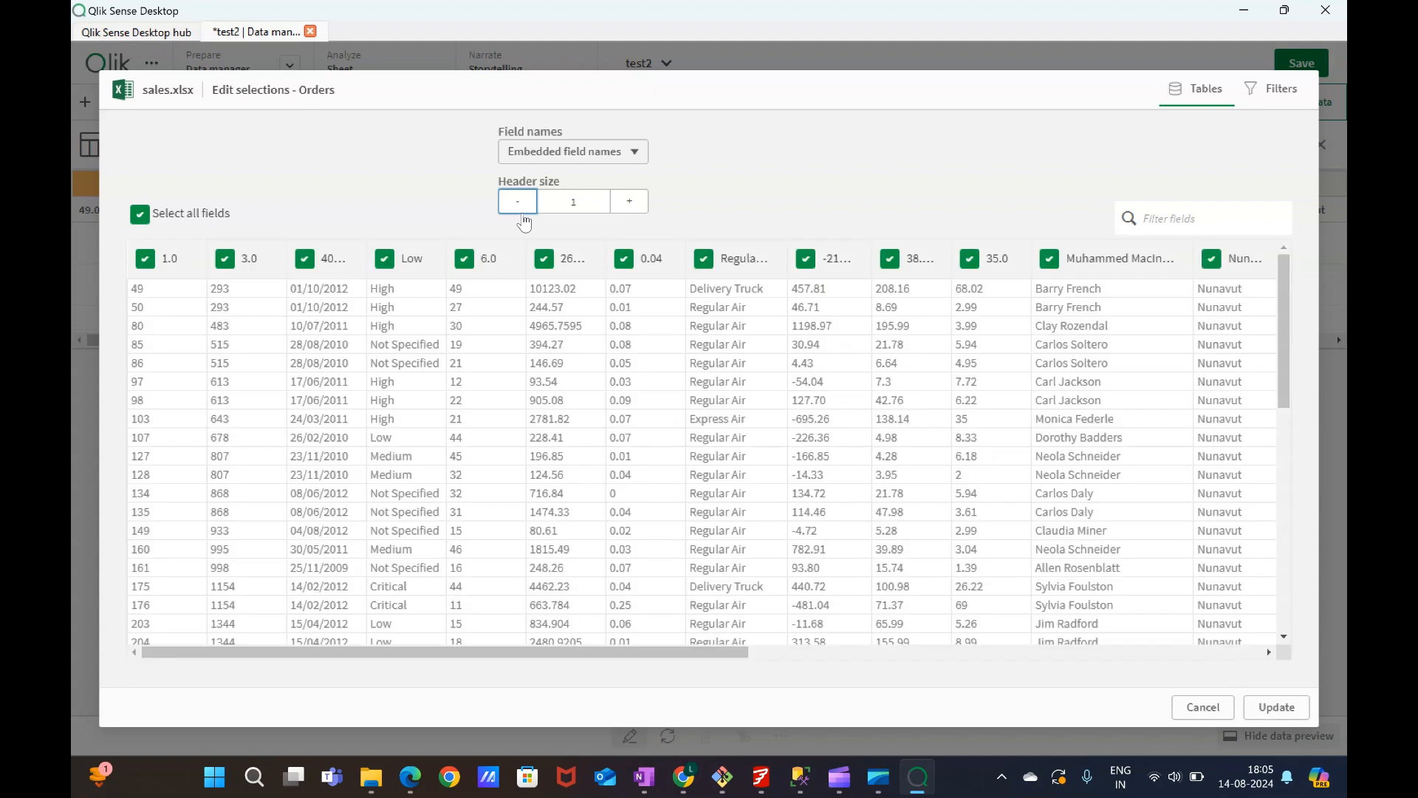
left_click(518, 201)
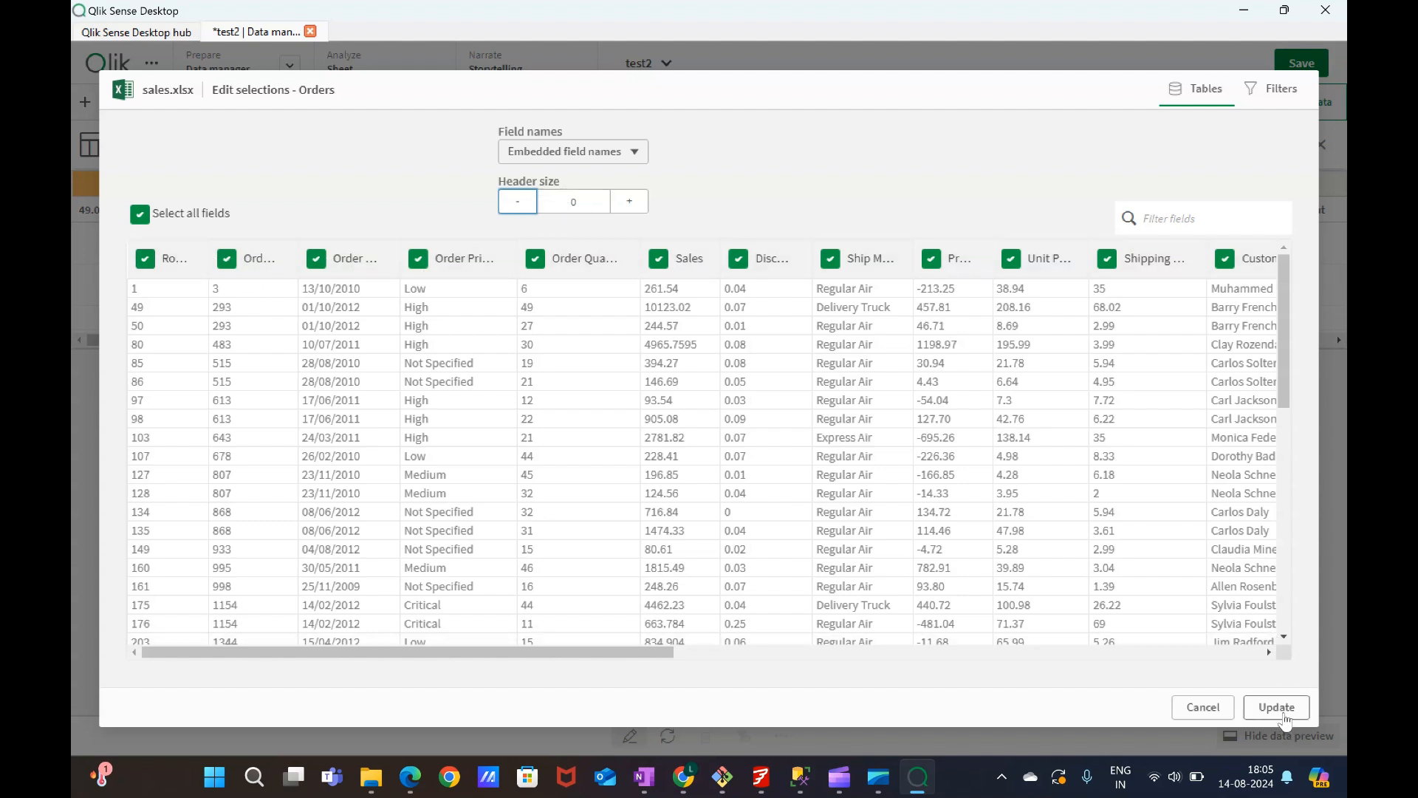
left_click(1282, 711)
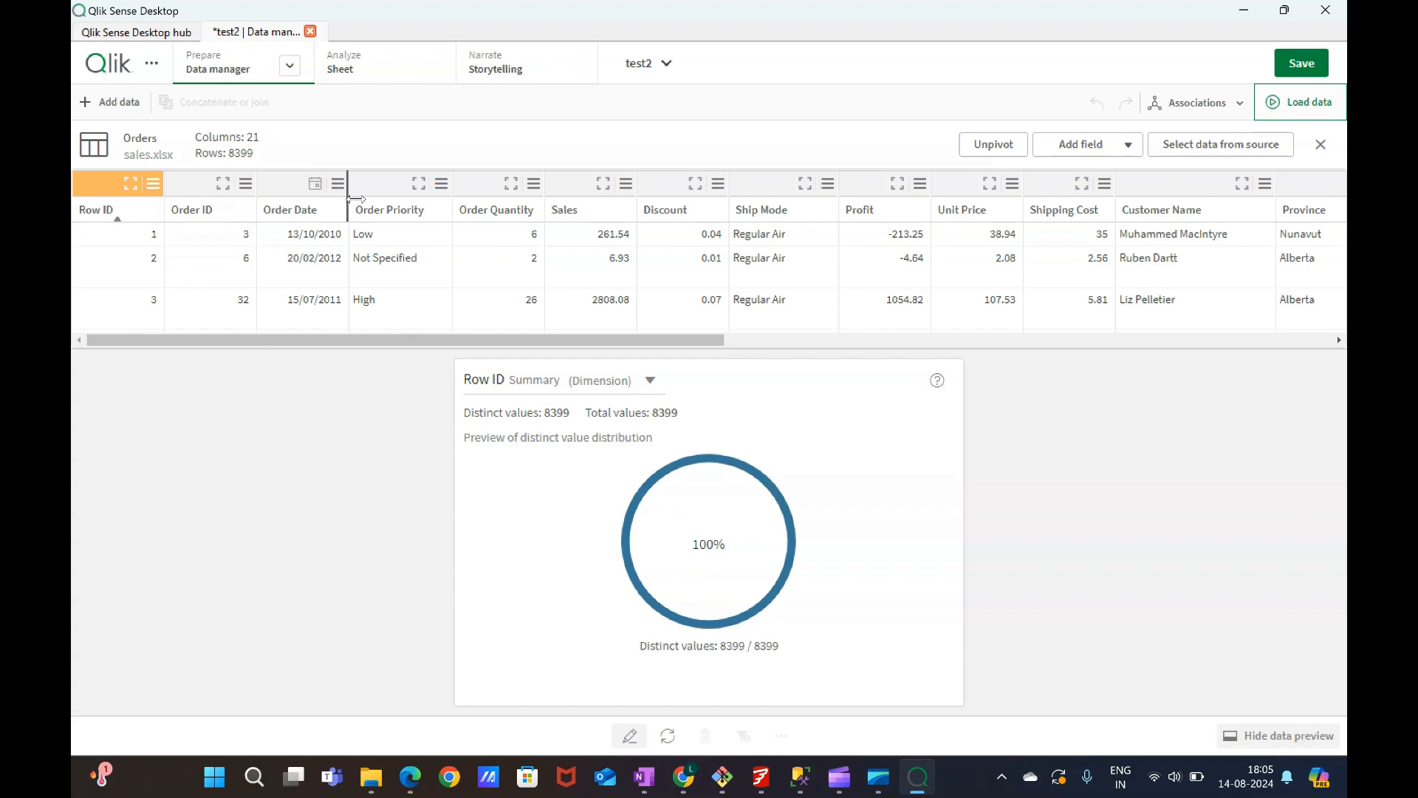
Select the Order Priority field and pick the value Low for replacement.
left_click(382, 204)
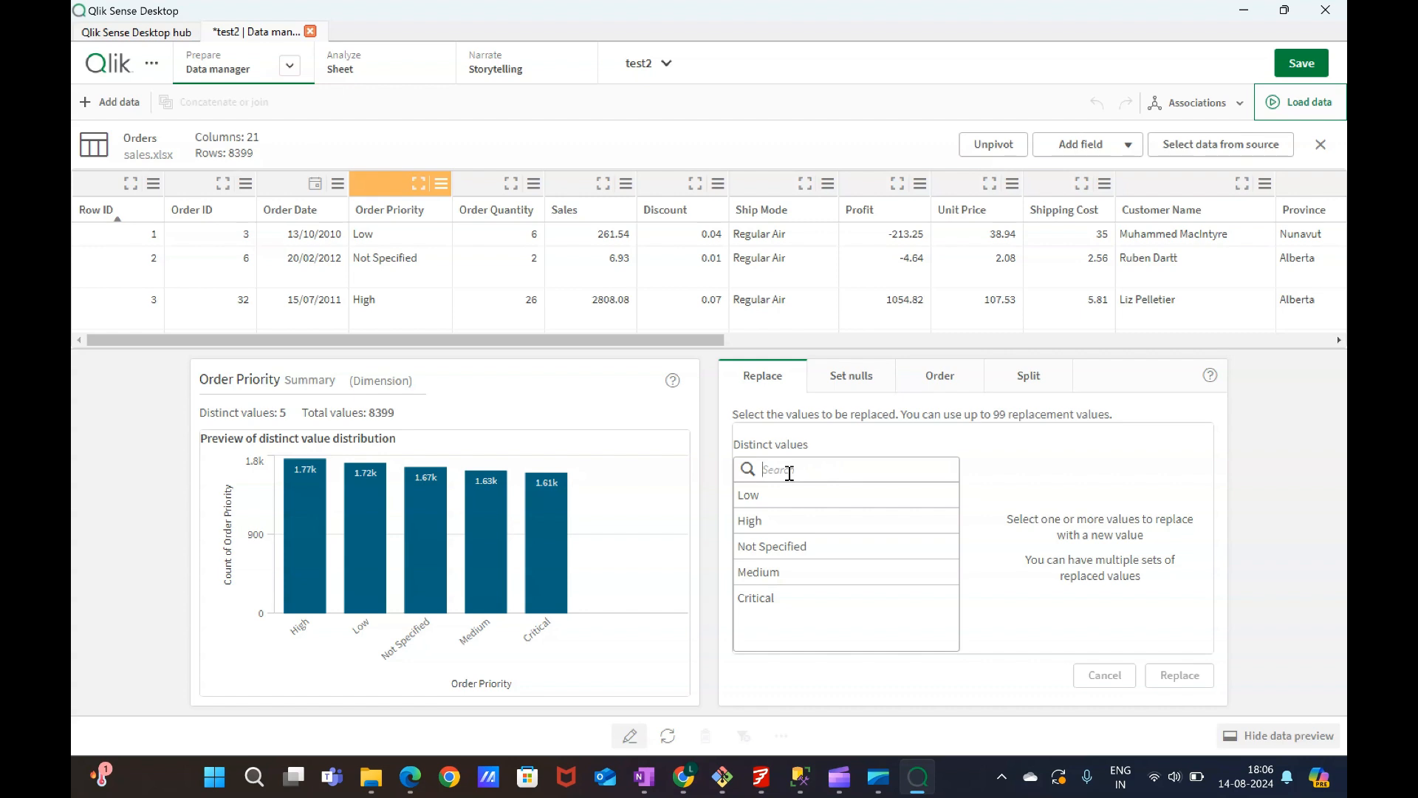
type("low")
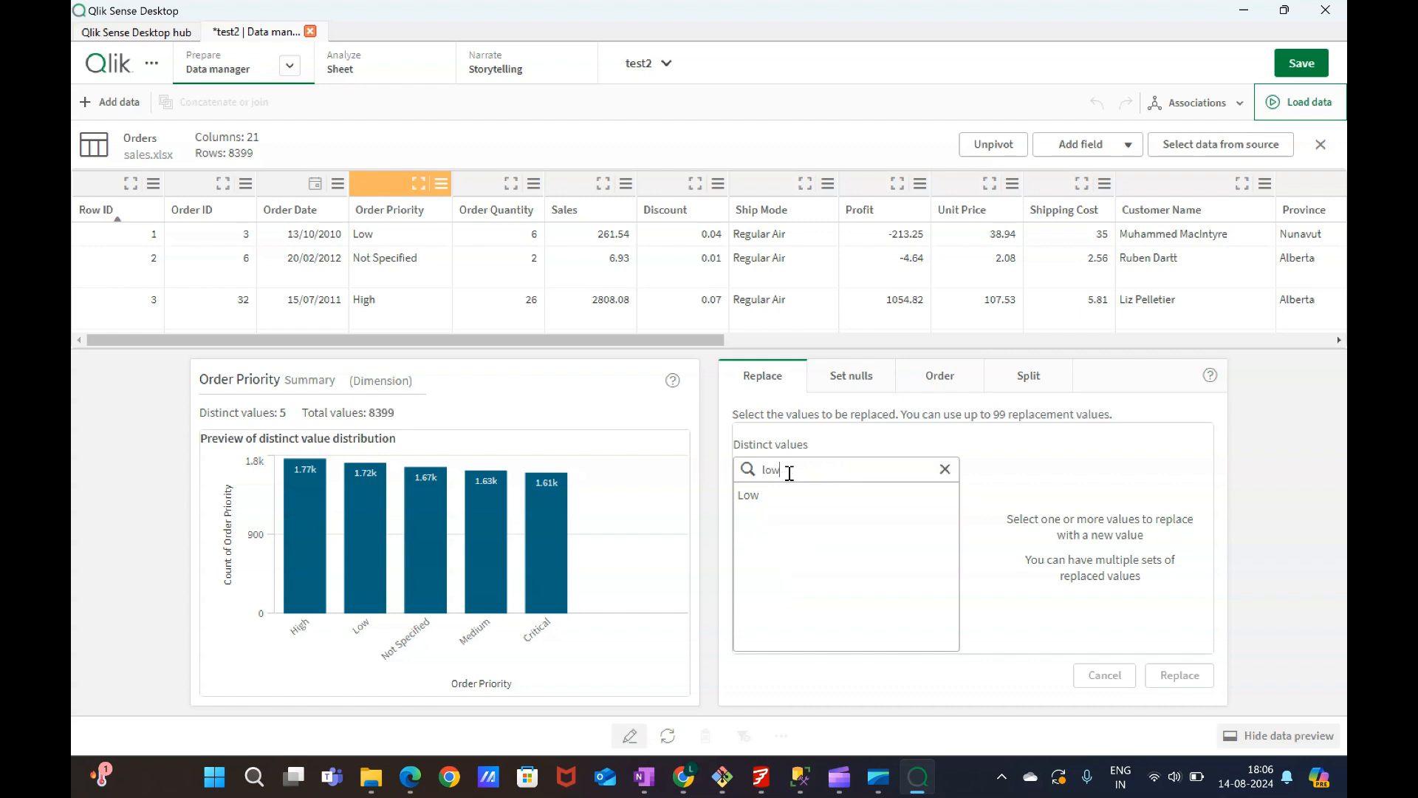
left_click(780, 494)
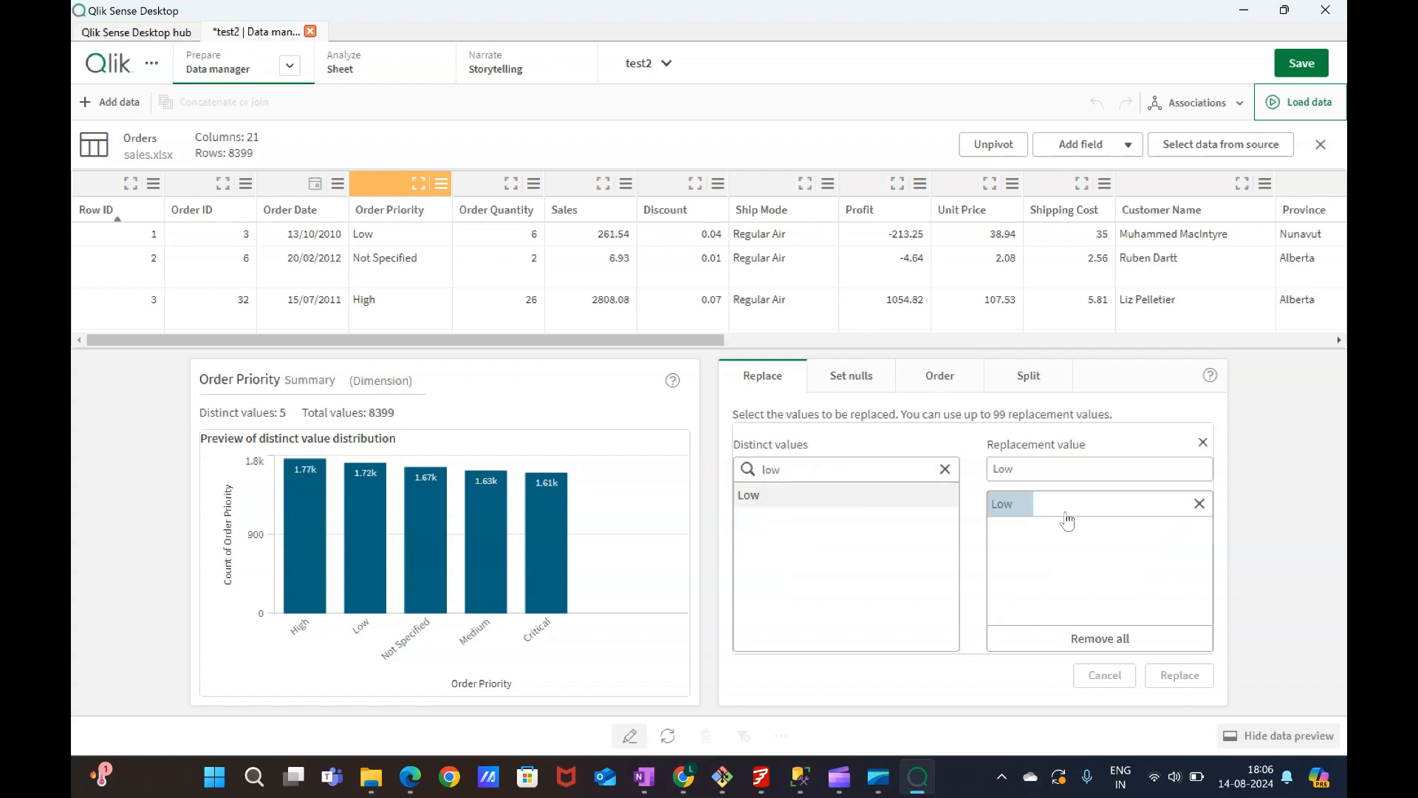
Try marking Low as a manual null value for the Order Priority field, then remove it again.
left_click(860, 379)
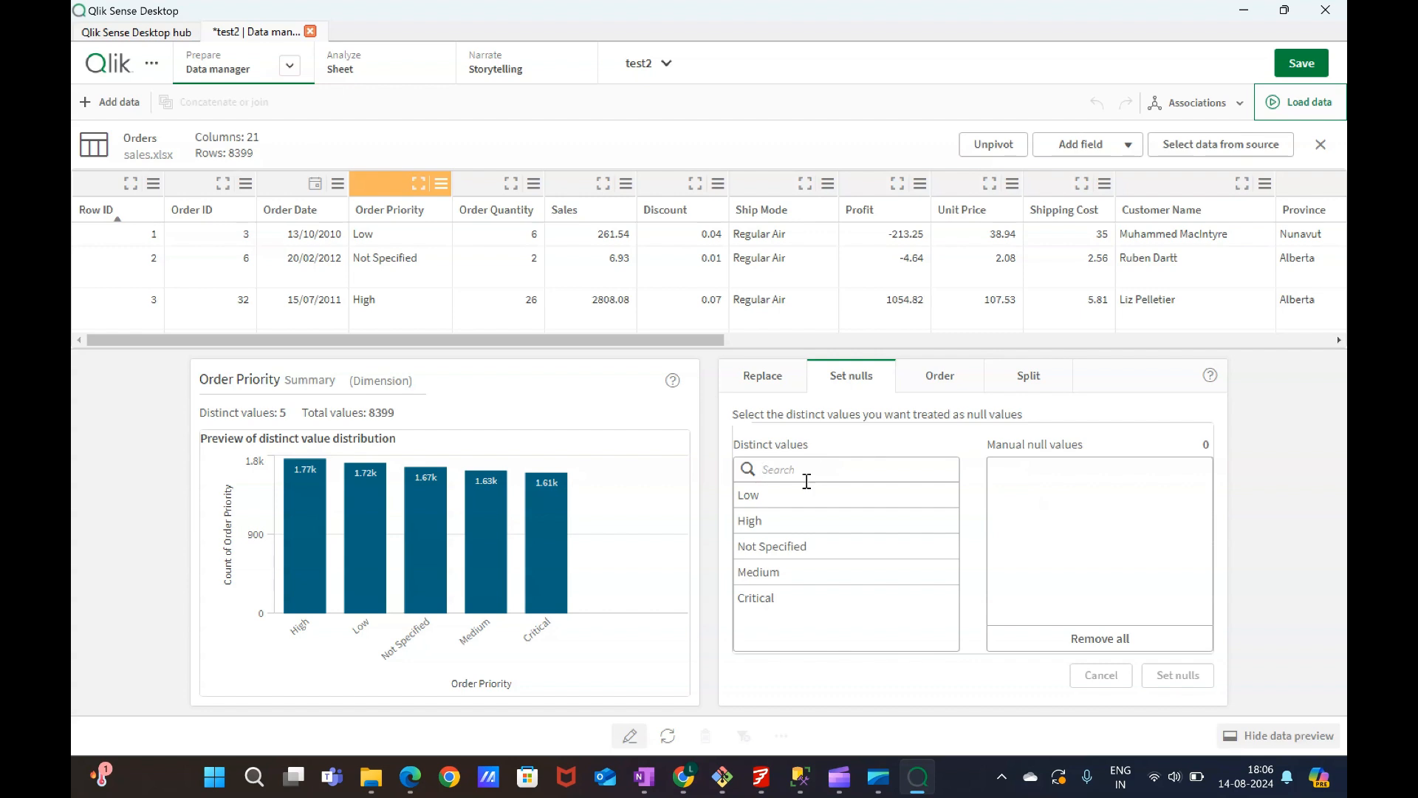
left_click(806, 481)
type("low")
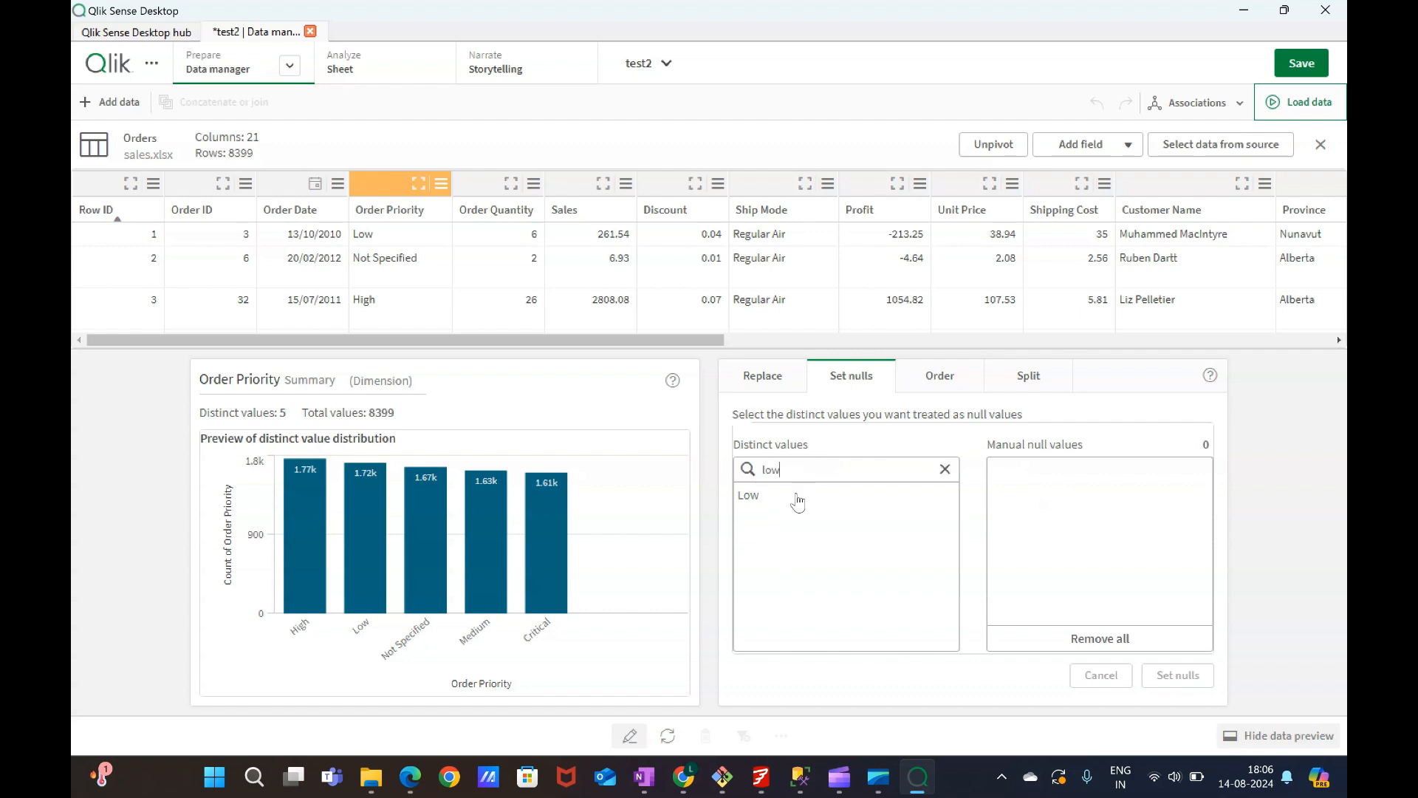
left_click(795, 497)
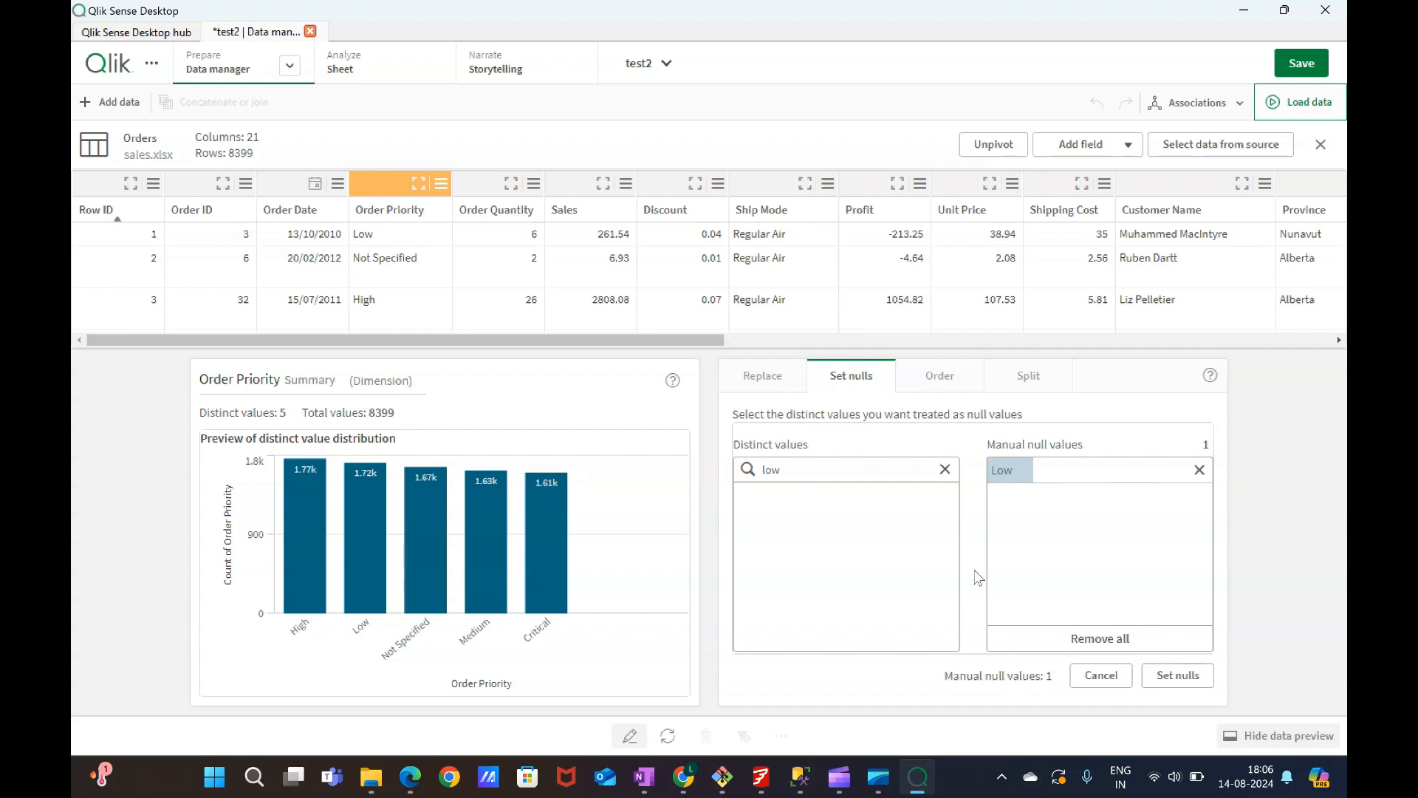
left_click(1199, 470)
Try reordering the Order Priority values with Not Specified first, then cancel the reorder.
left_click(923, 378)
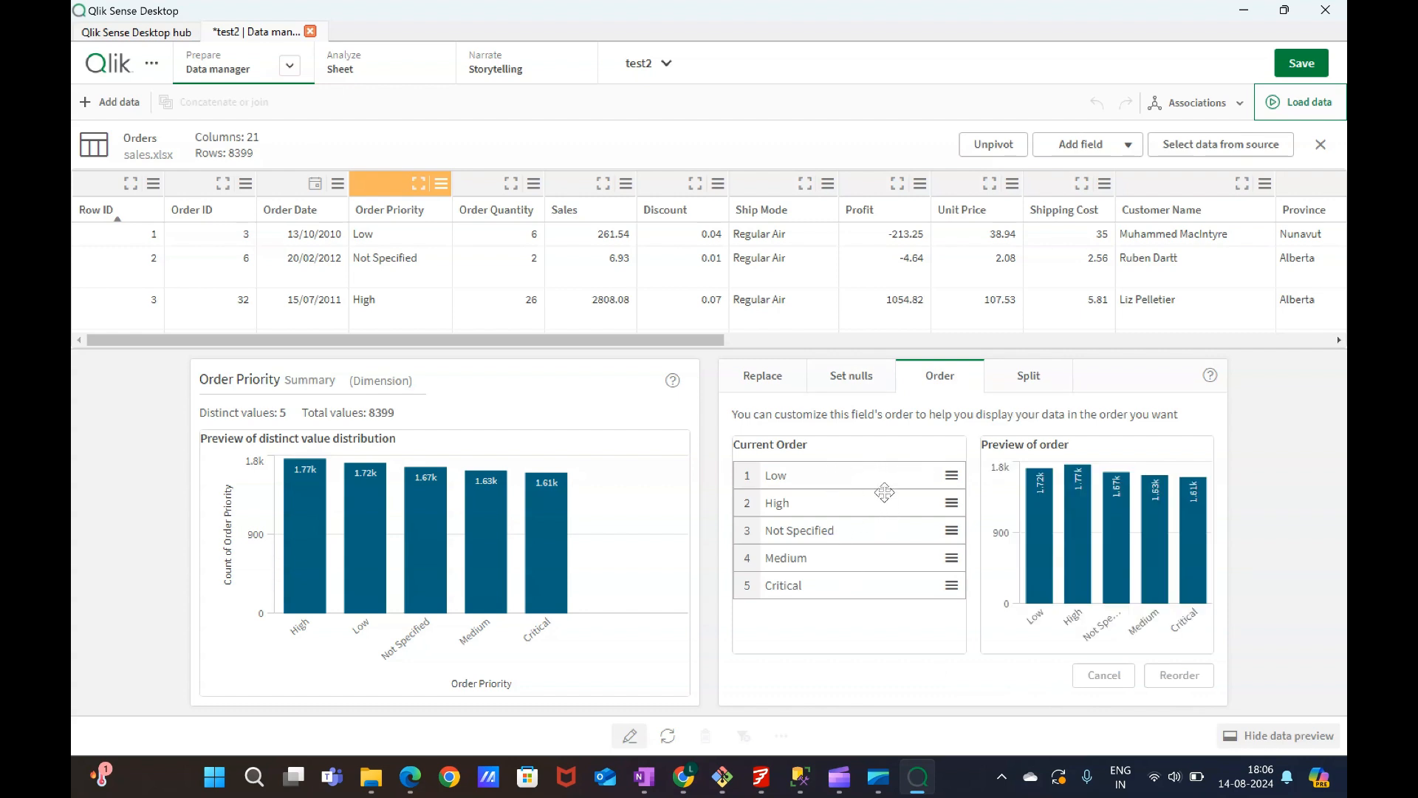
left_click_drag(946, 530, 940, 464)
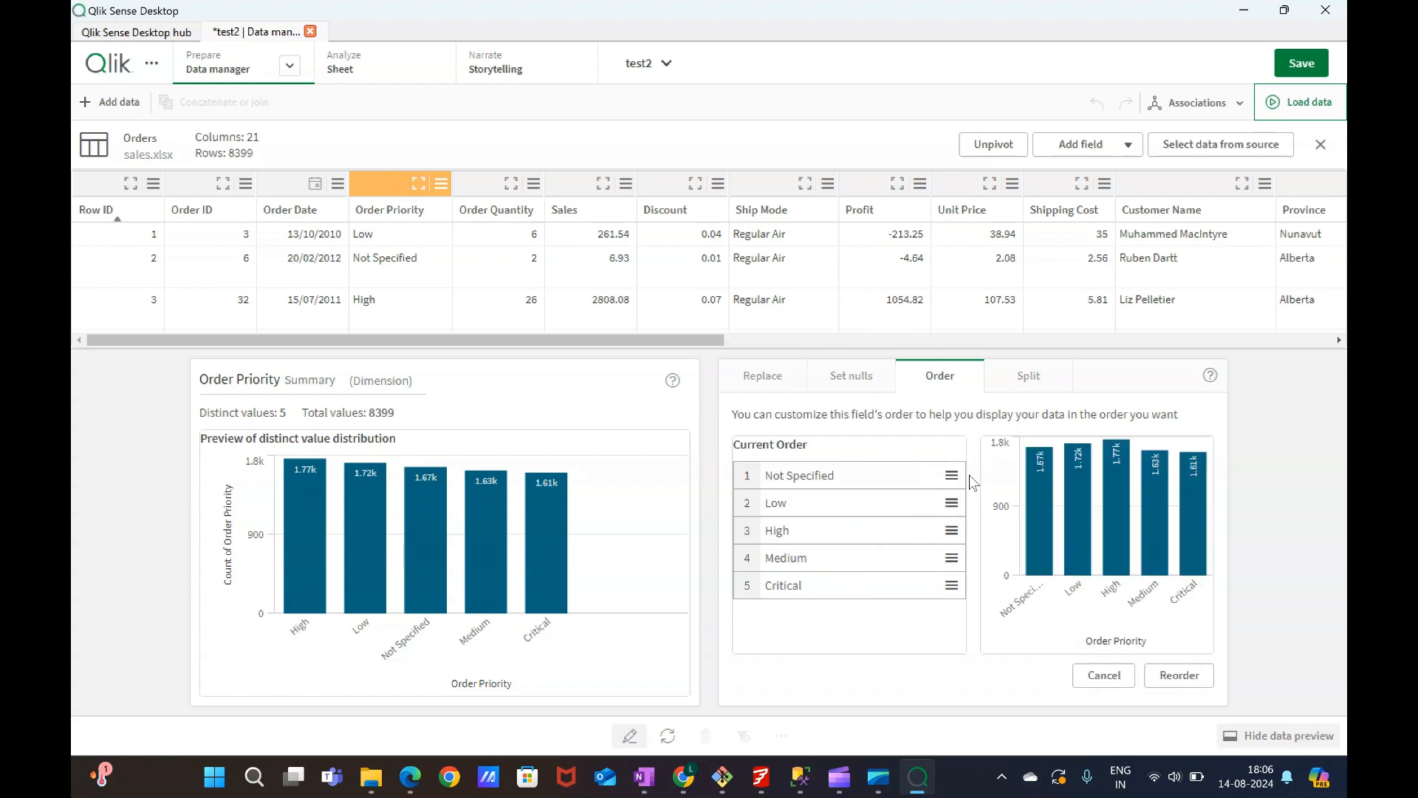
left_click_drag(947, 472, 948, 533)
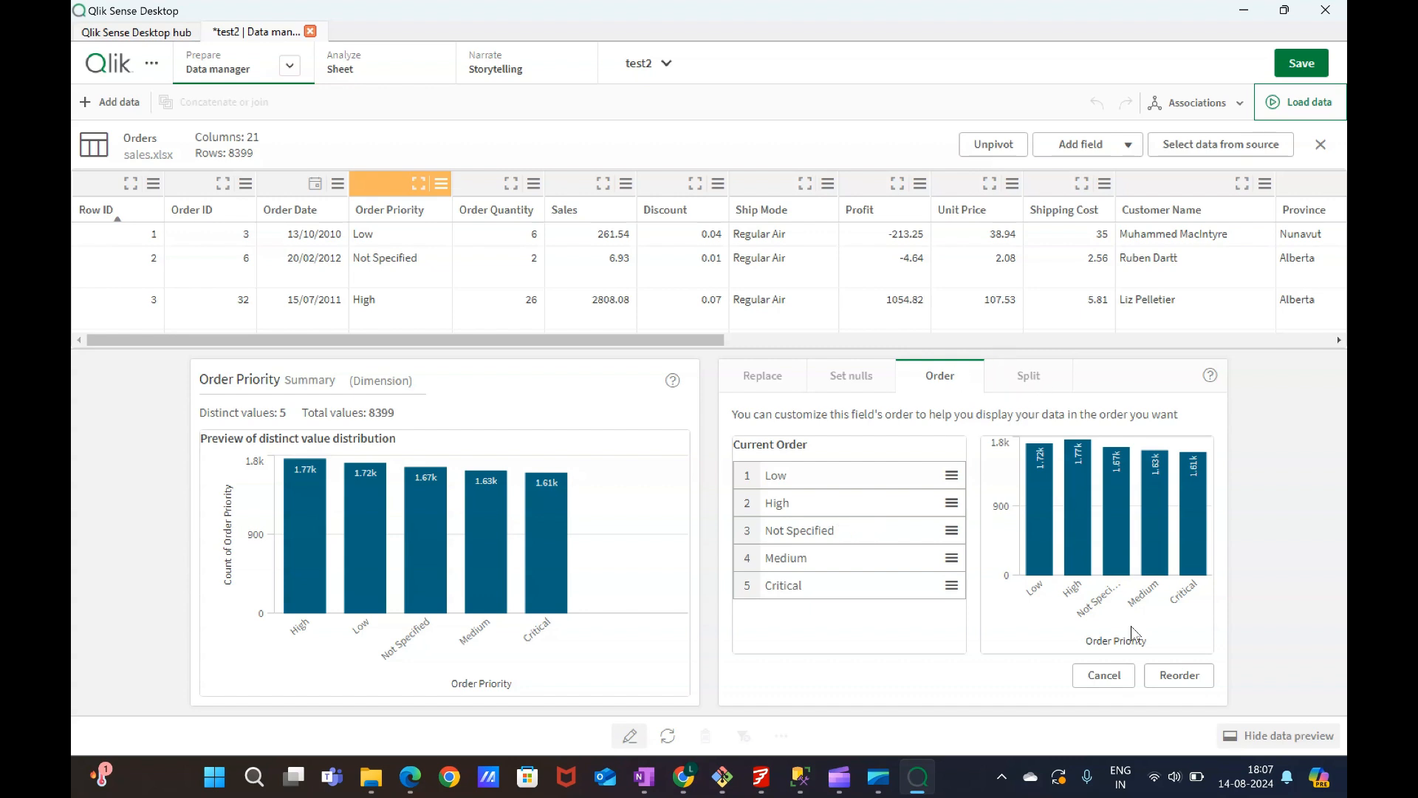
left_click(1103, 675)
Open the split options for Order Priority and choose Low as the sample value.
left_click(1028, 374)
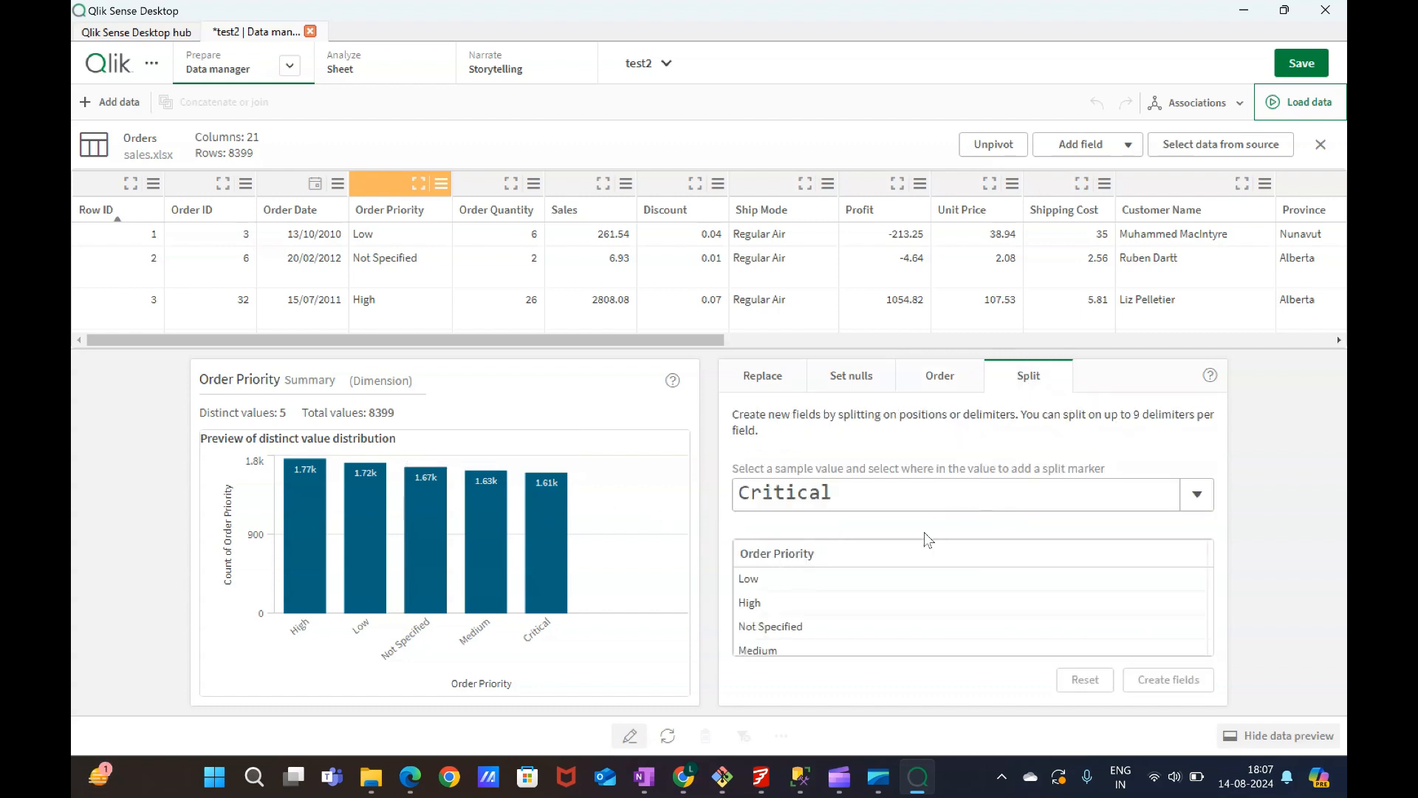
left_click(812, 584)
left_click(1215, 497)
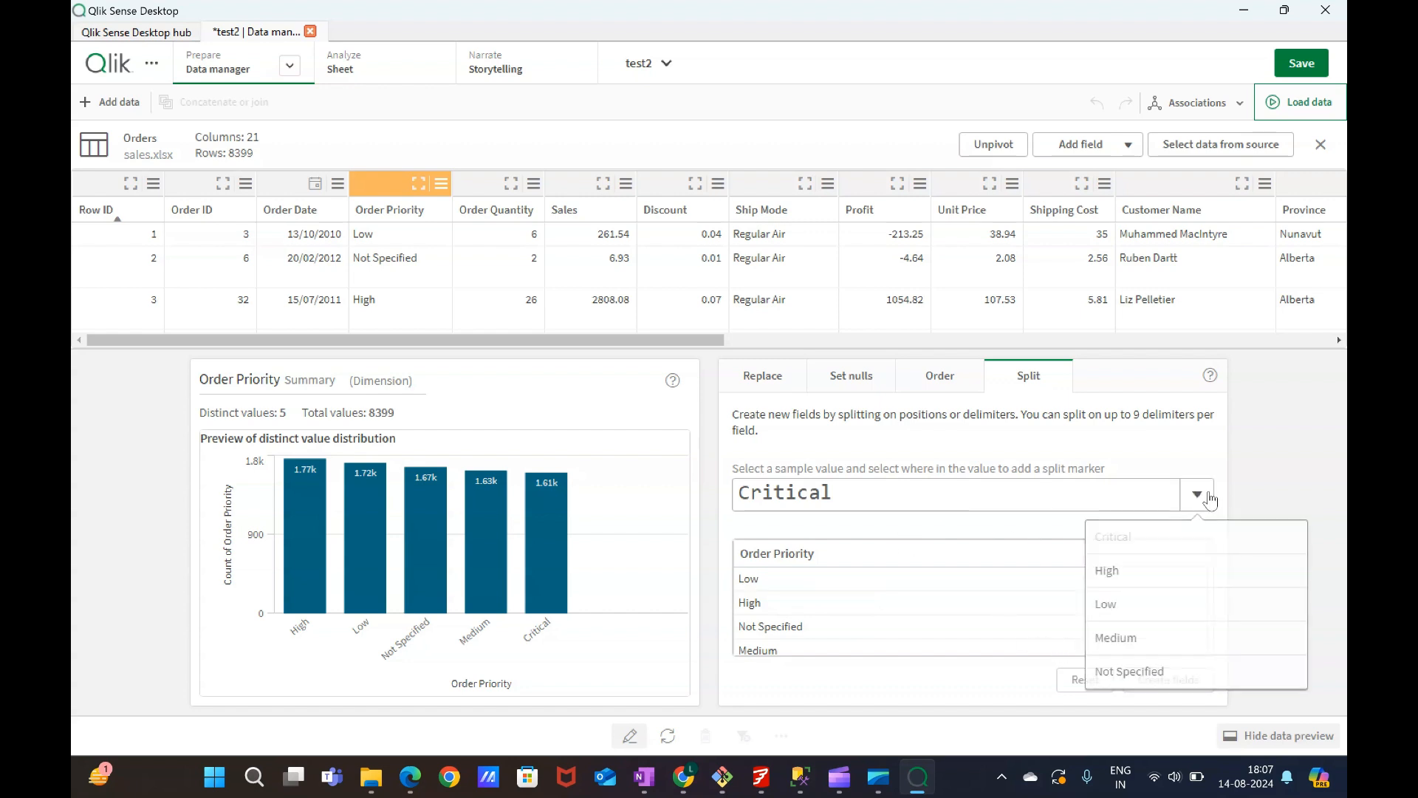
left_click(1104, 607)
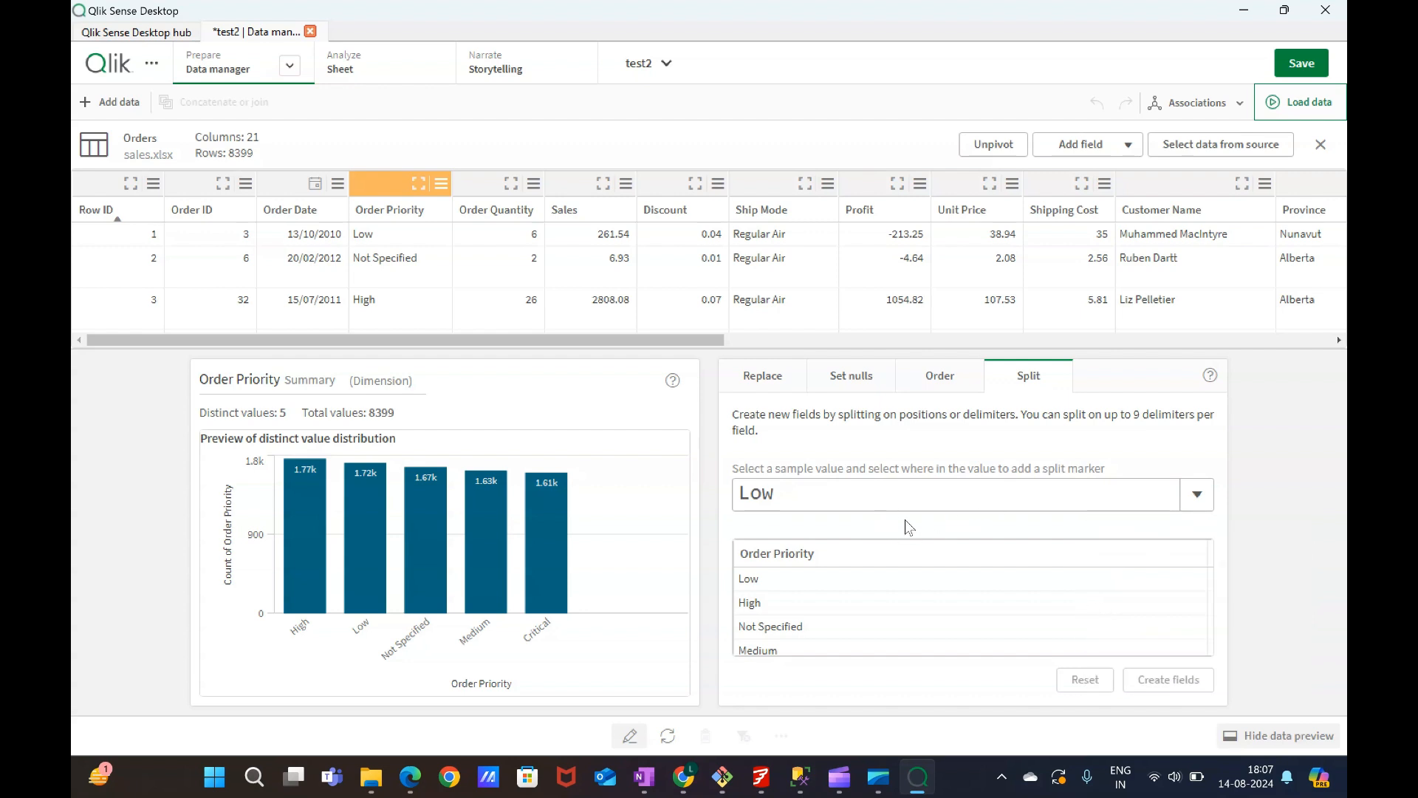
left_click(1203, 505)
left_click(1141, 459)
Select the Discount field, accept the bucketing notice, and inspect the first bucket's From and Up To range.
left_click(669, 198)
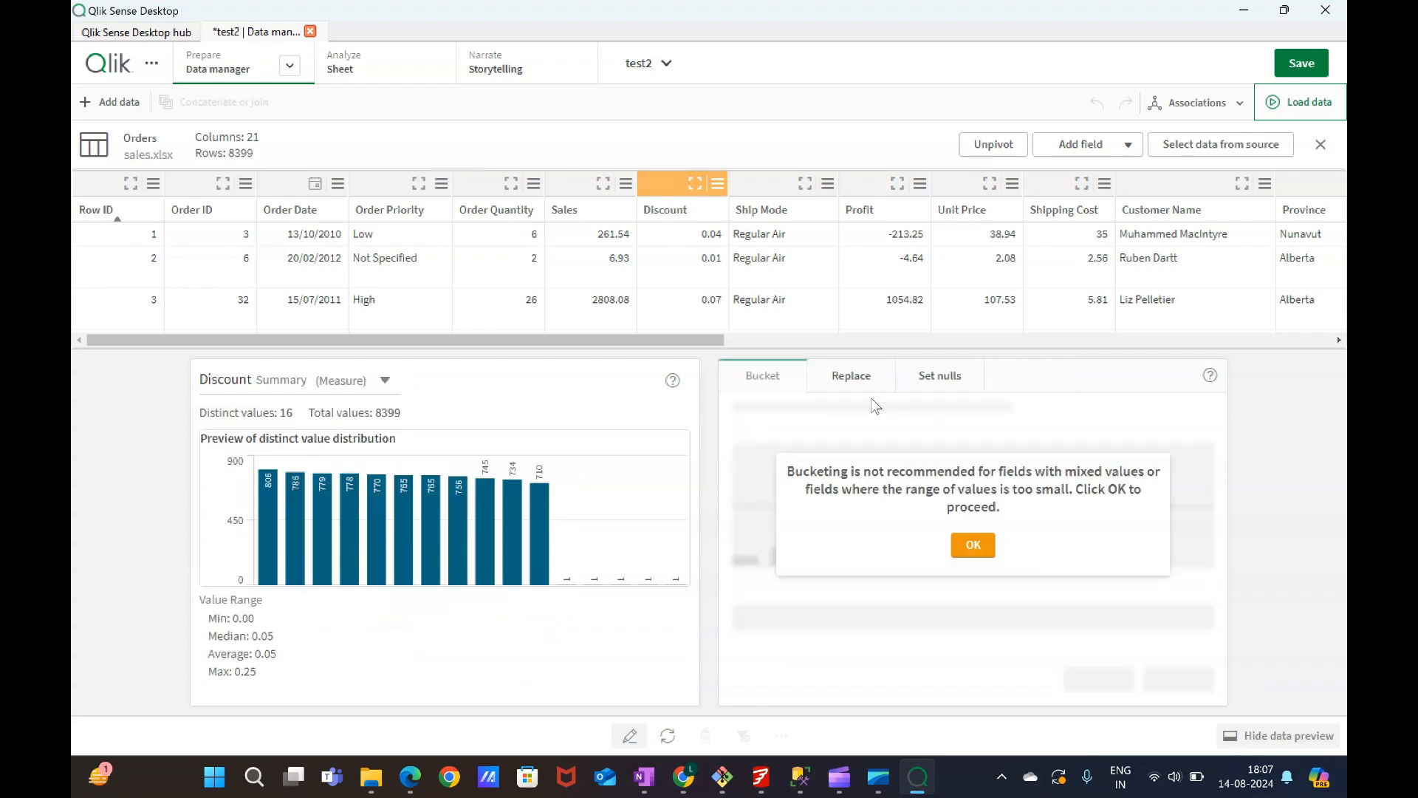
left_click(973, 544)
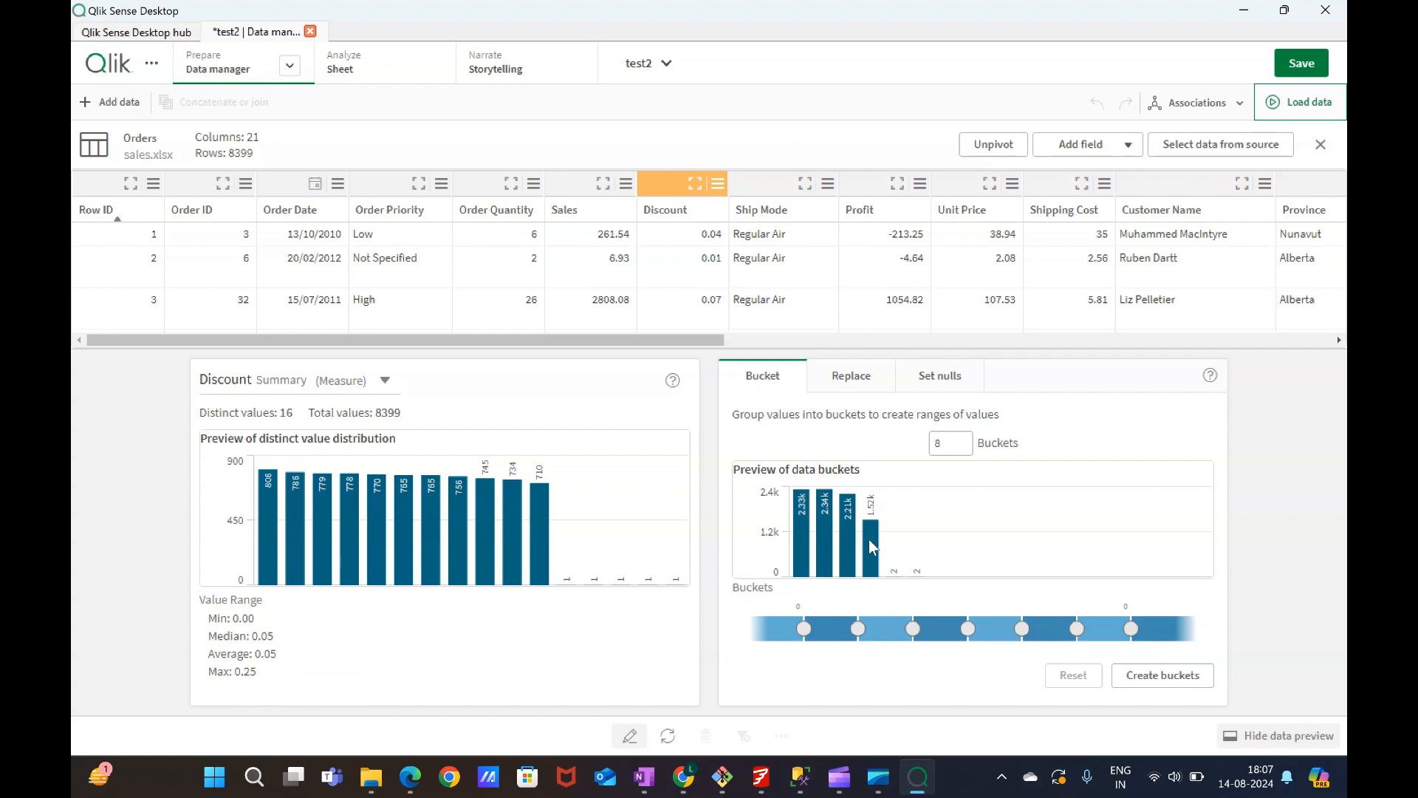
left_click(833, 636)
left_click(801, 552)
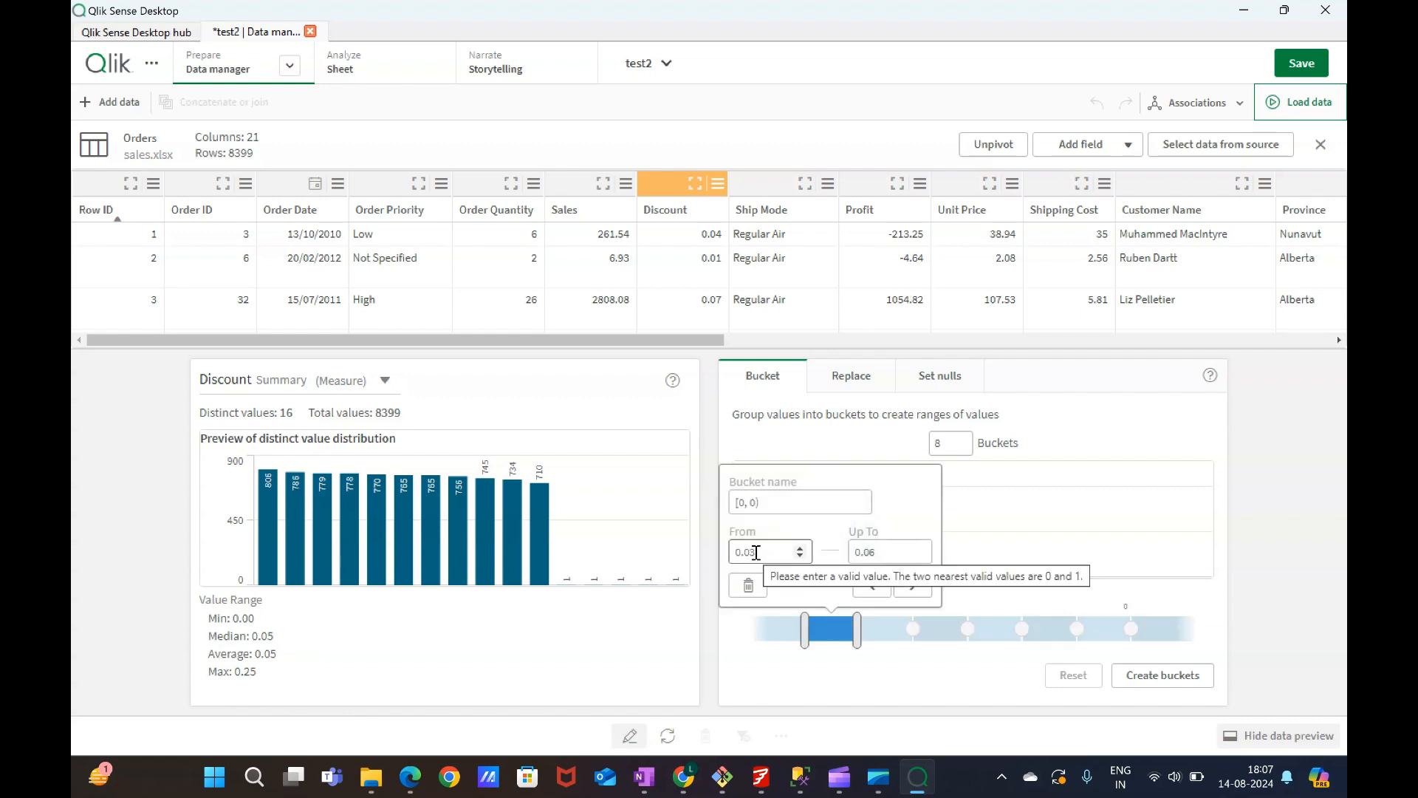
left_click(864, 553)
left_click(890, 691)
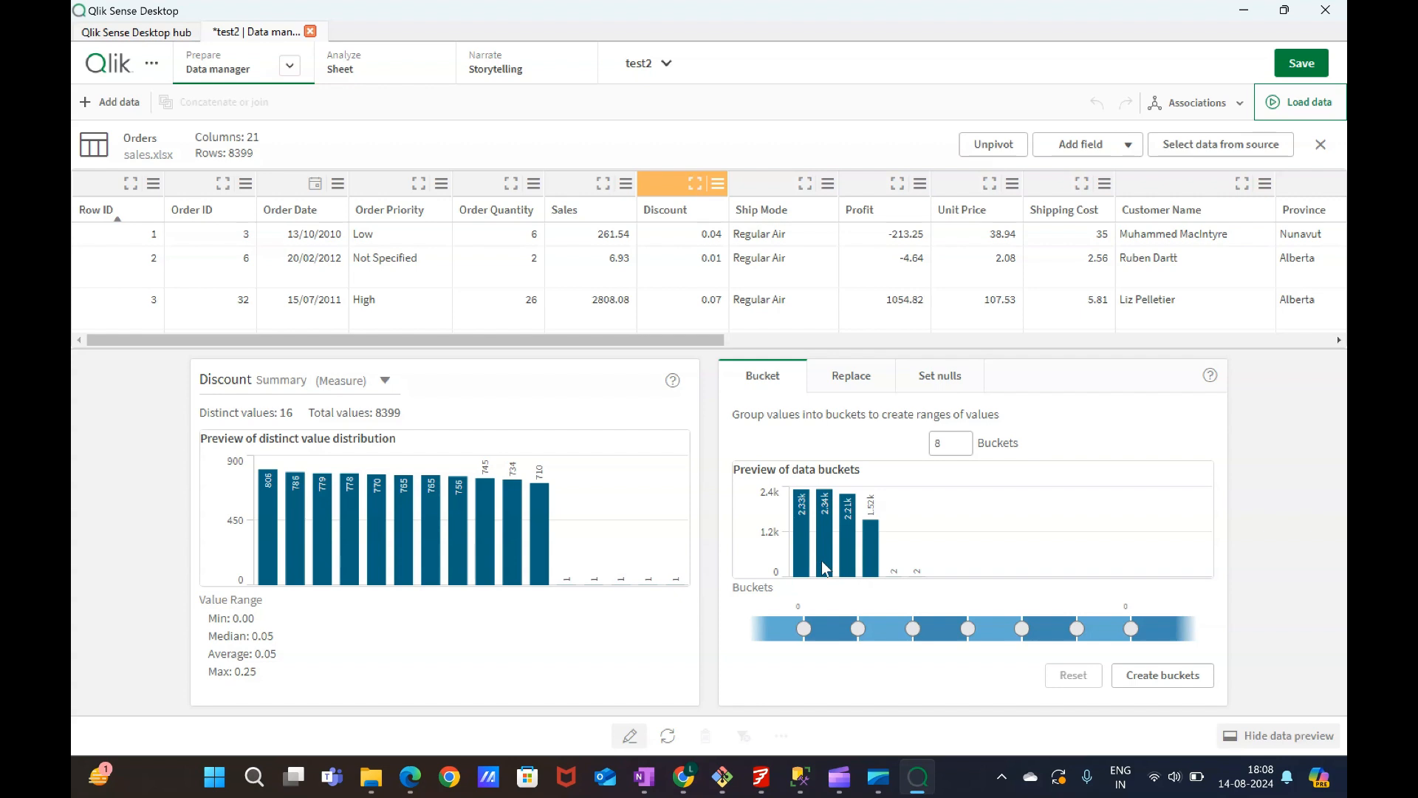
Browse the Discount field's Replace and Set nulls options and scroll the data preview.
left_click(854, 388)
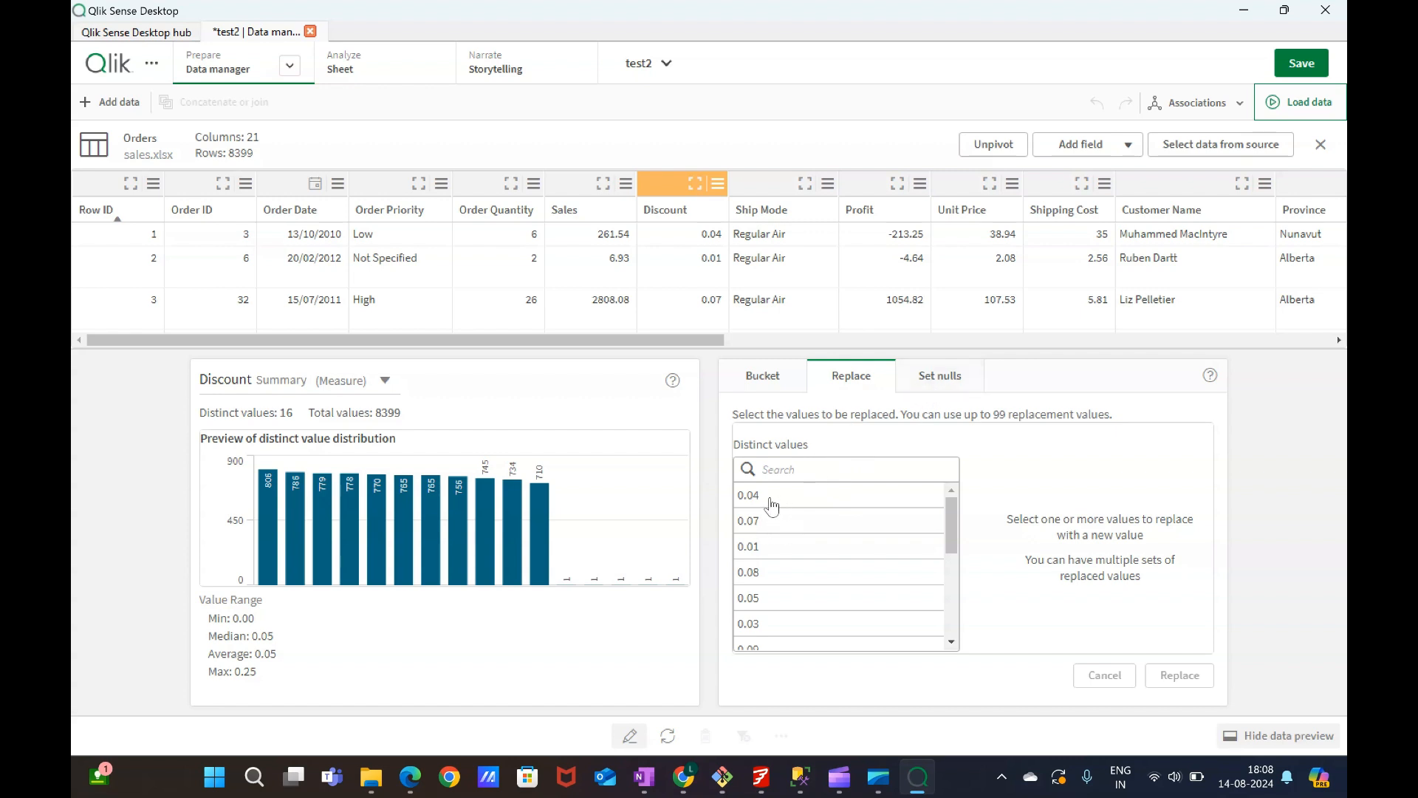
left_click(956, 385)
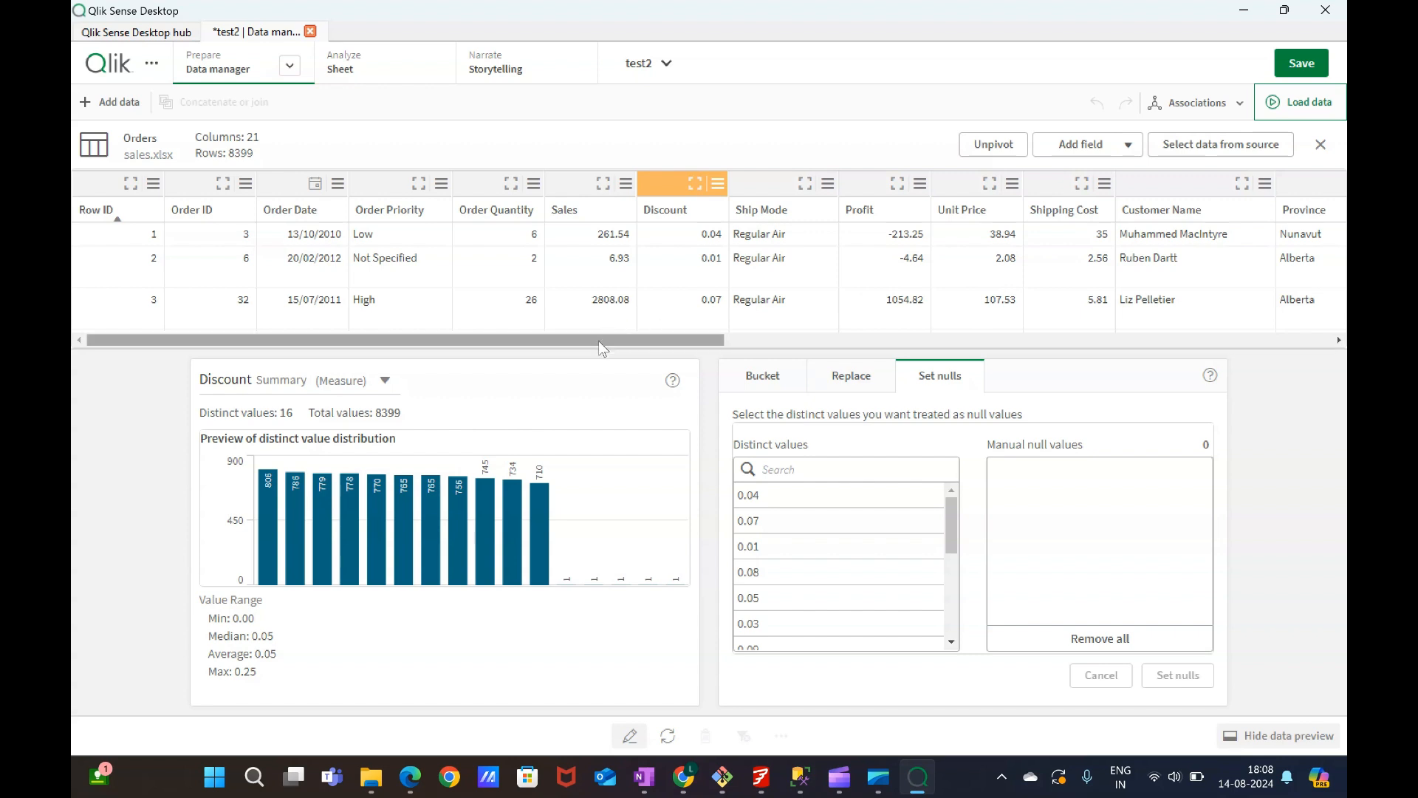
left_click_drag(601, 341, 690, 347)
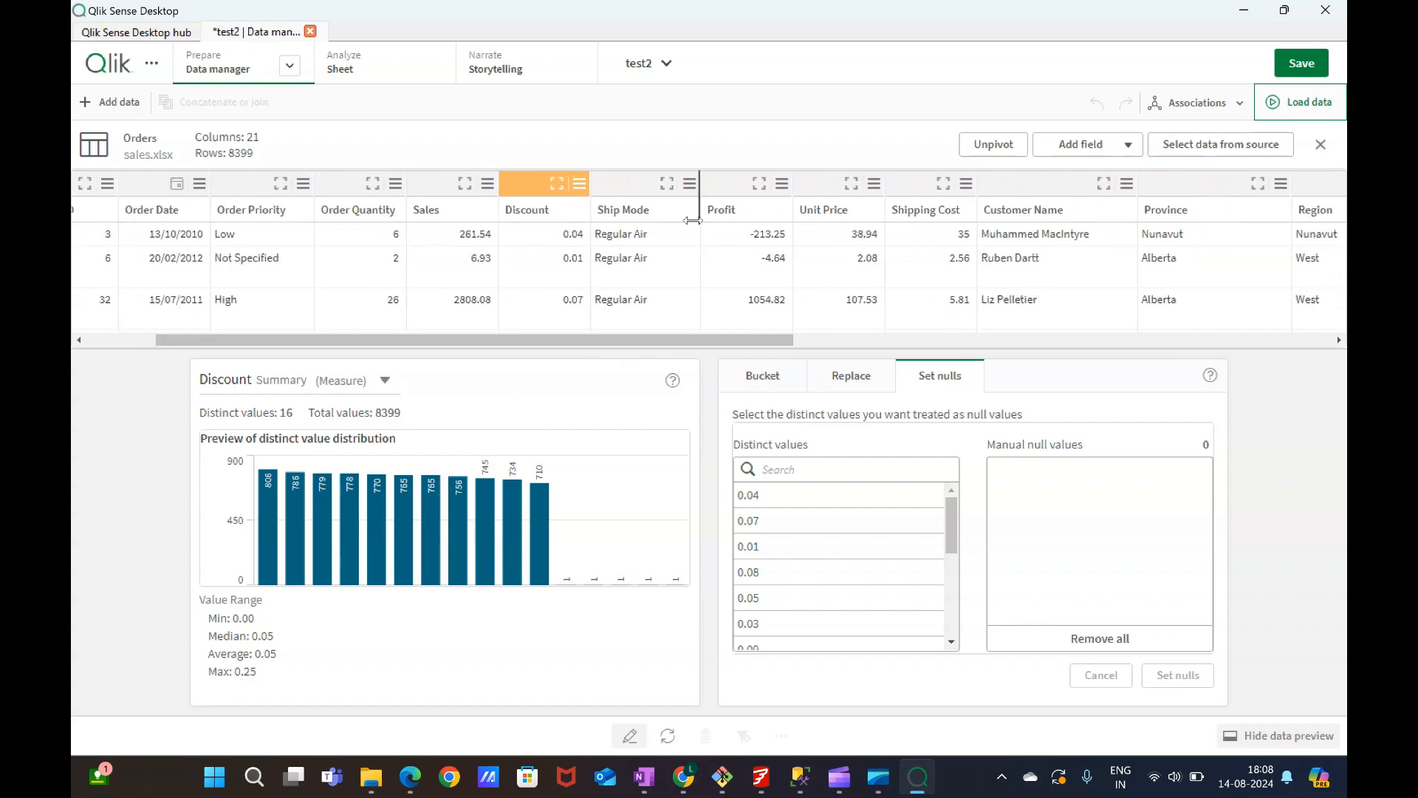
Load the data into the app, dismiss the load error, and save the app.
left_click(1316, 104)
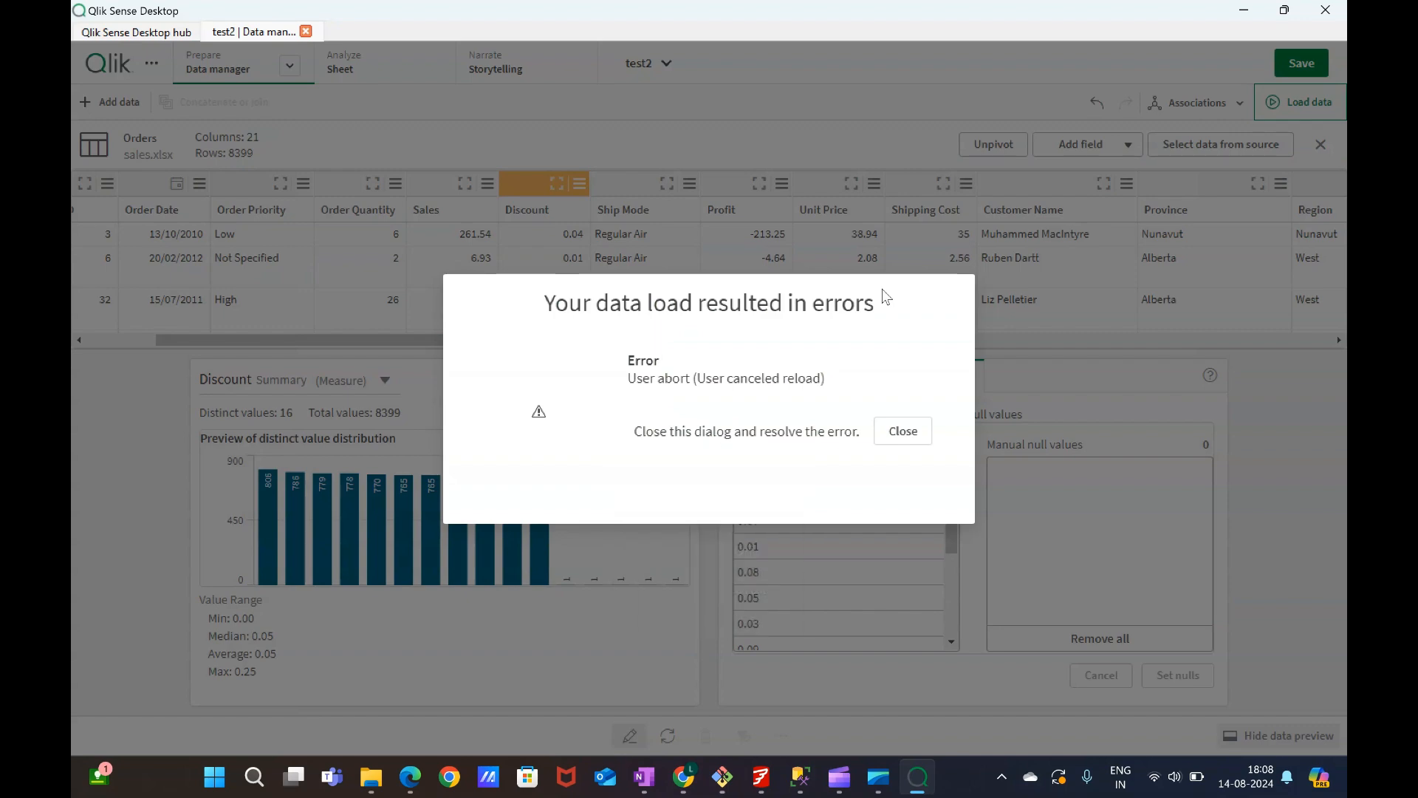
left_click(902, 432)
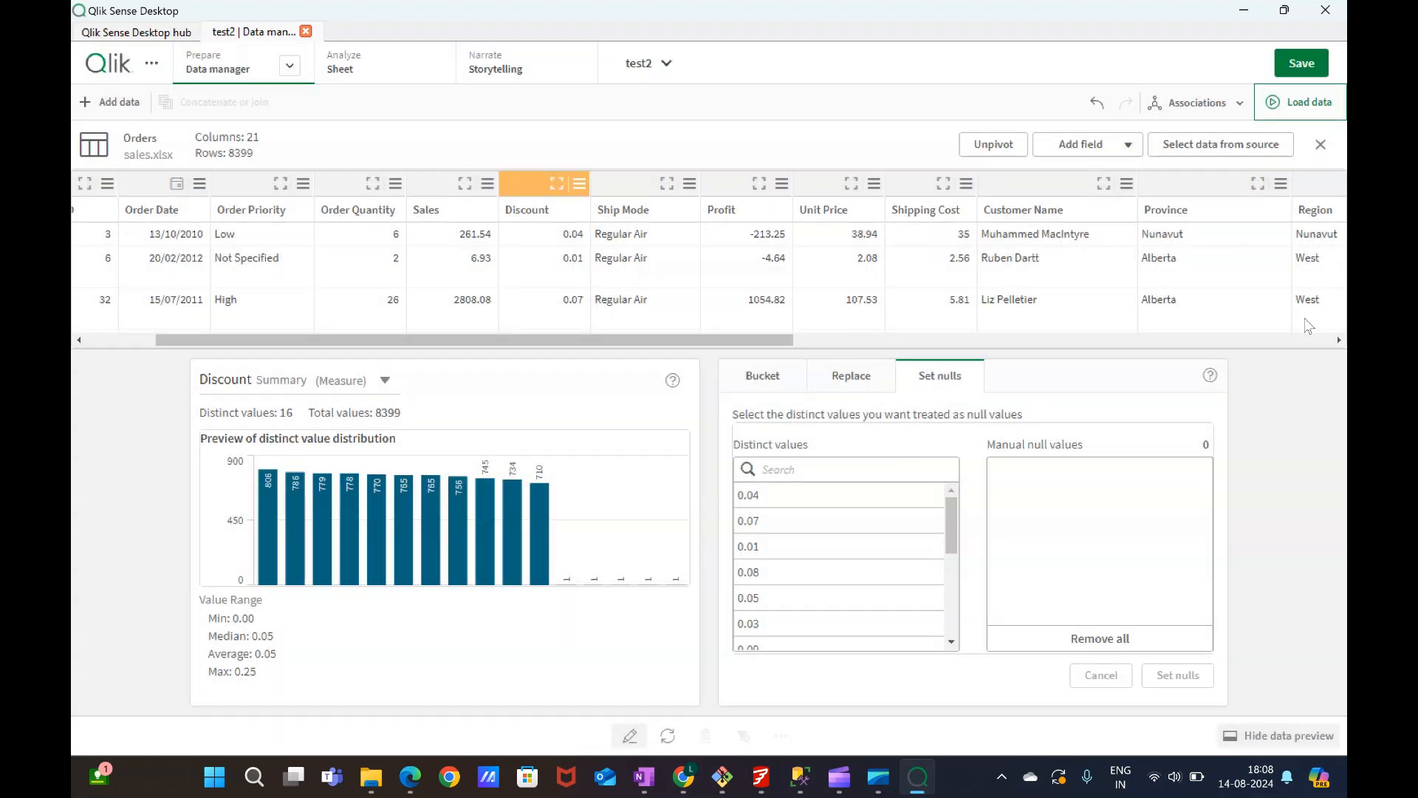
left_click(1303, 64)
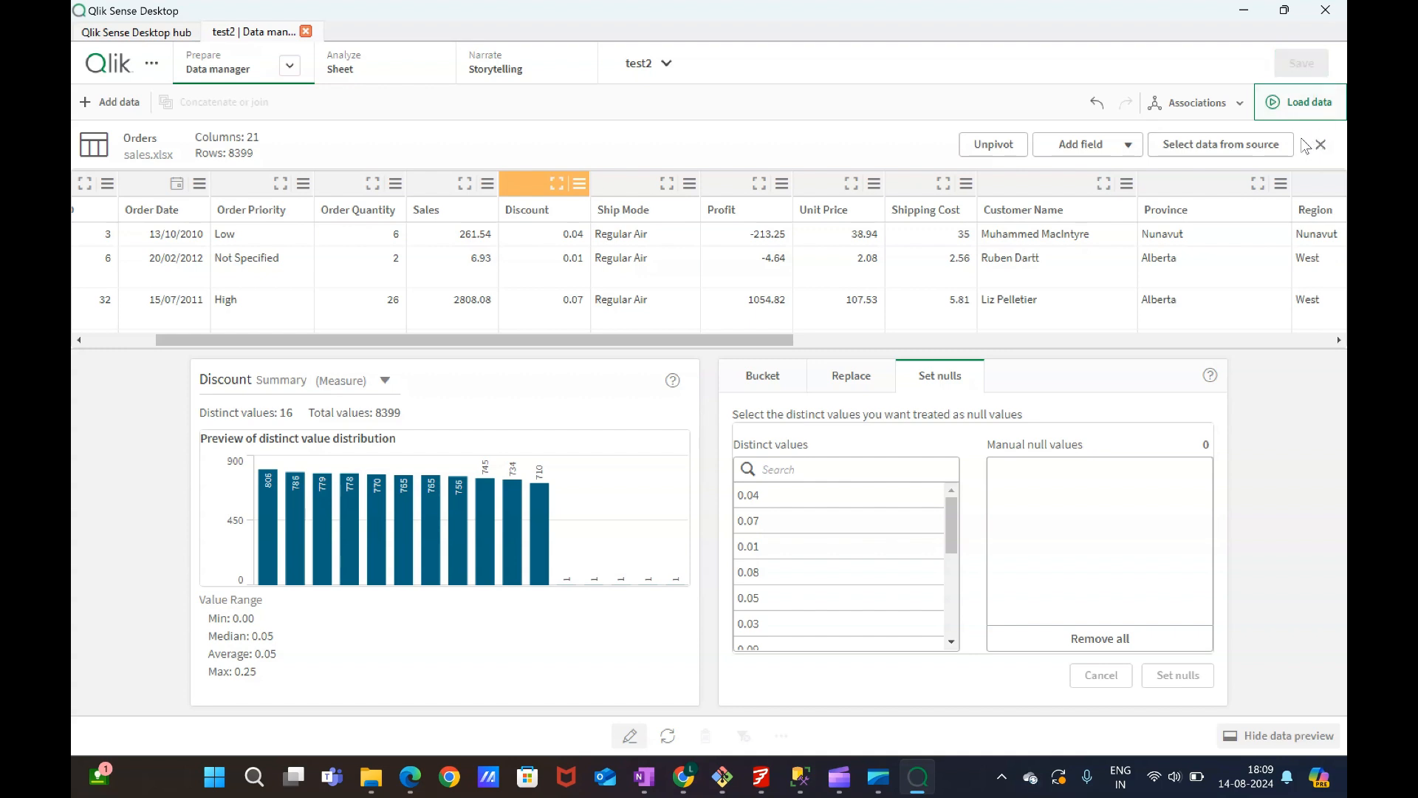
Open the empty sheet and start editing it.
left_click(378, 74)
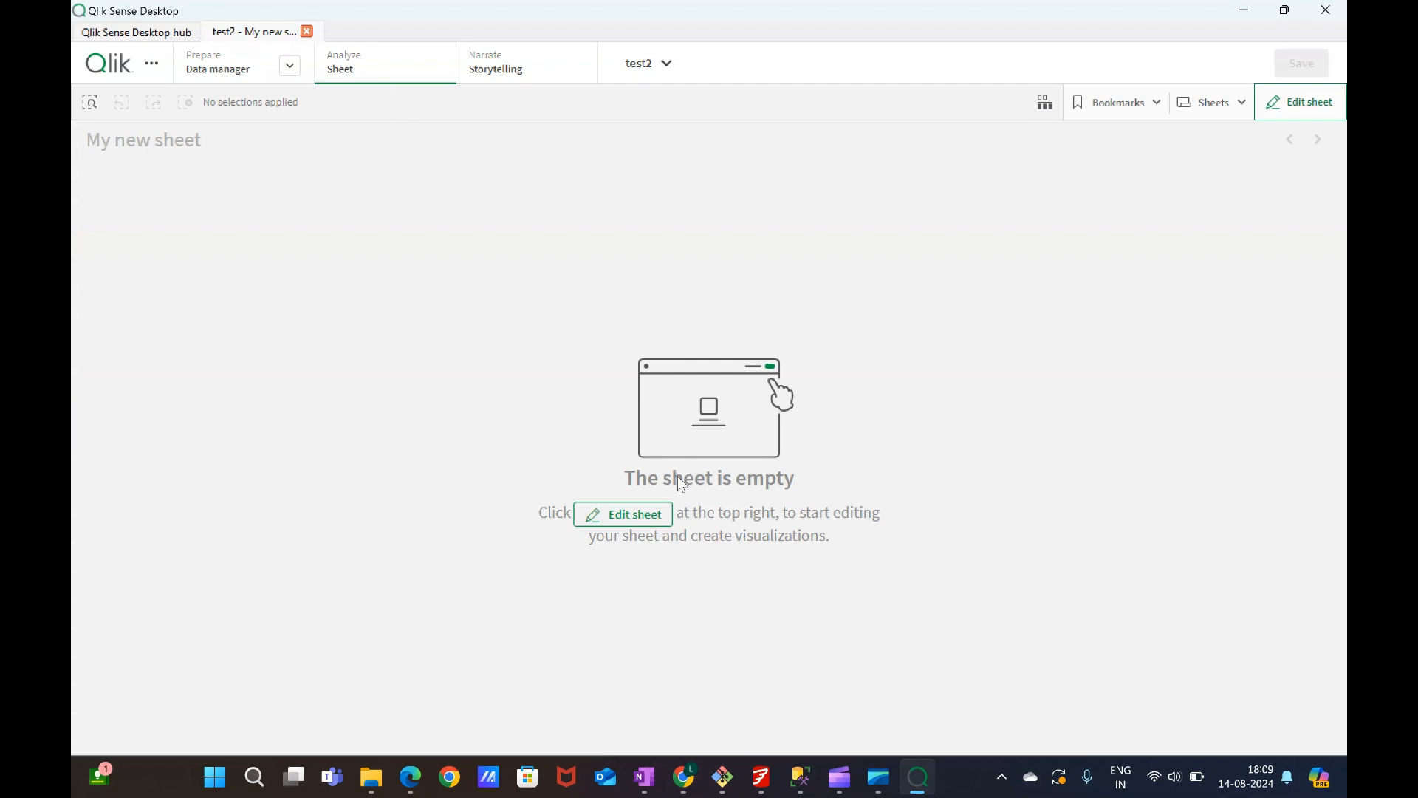
left_click(228, 74)
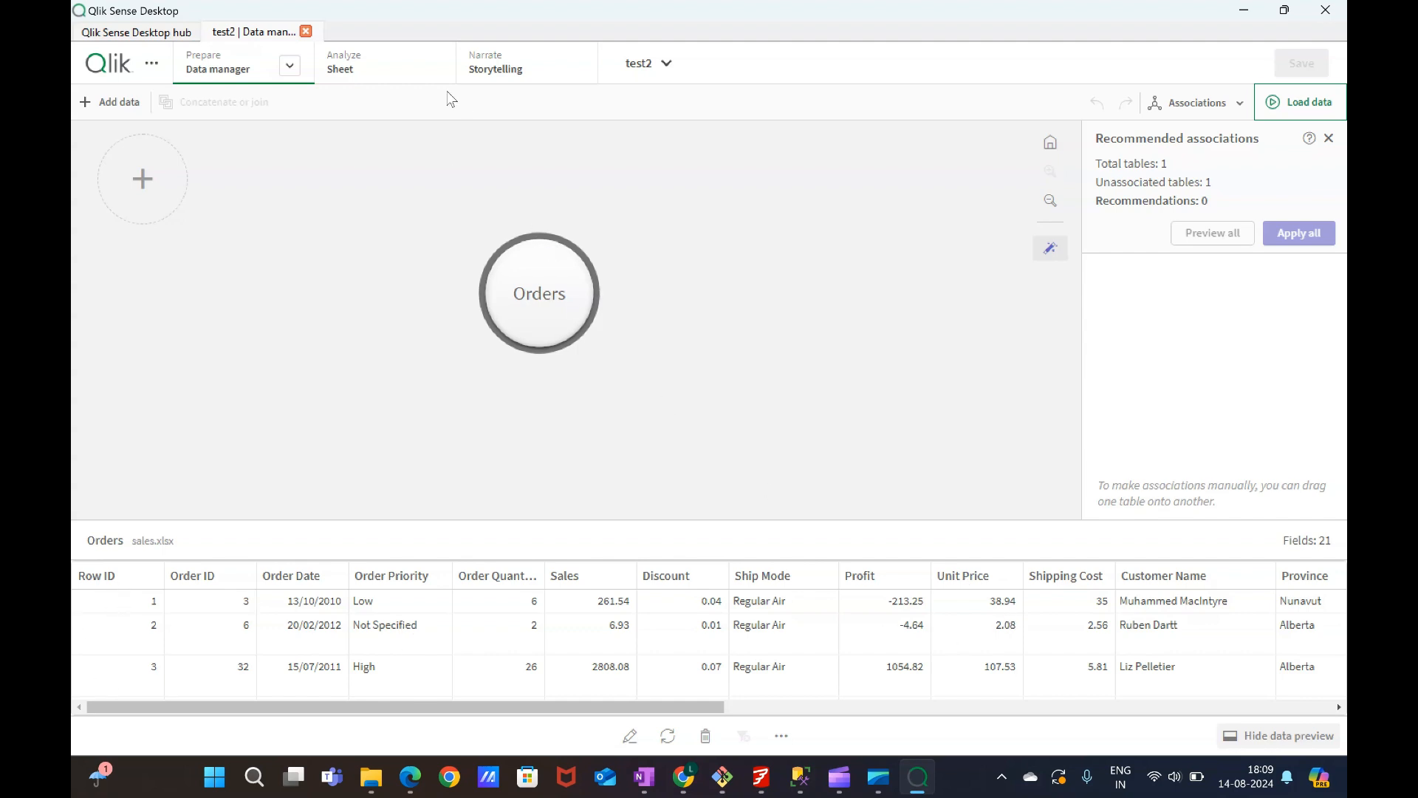
left_click(374, 68)
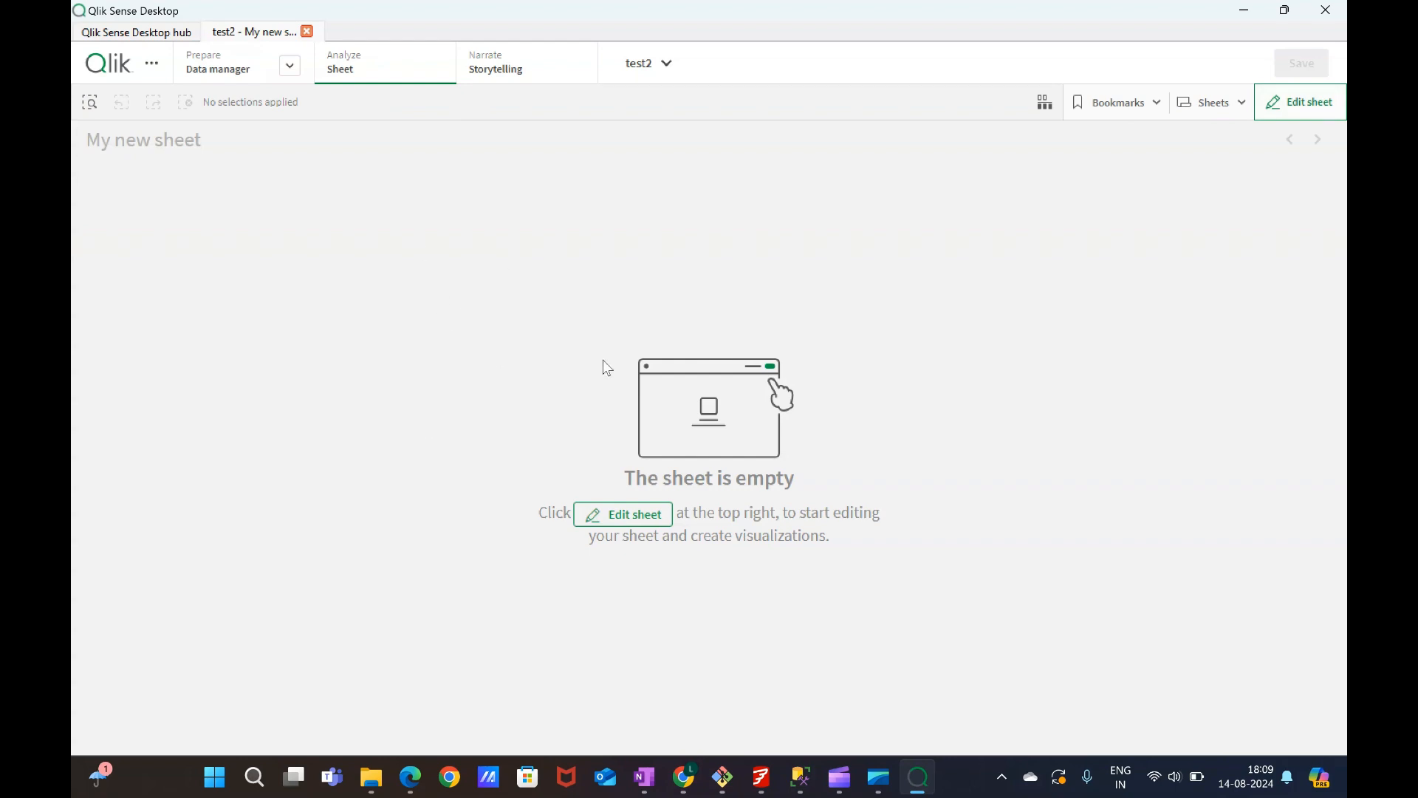
left_click(1300, 102)
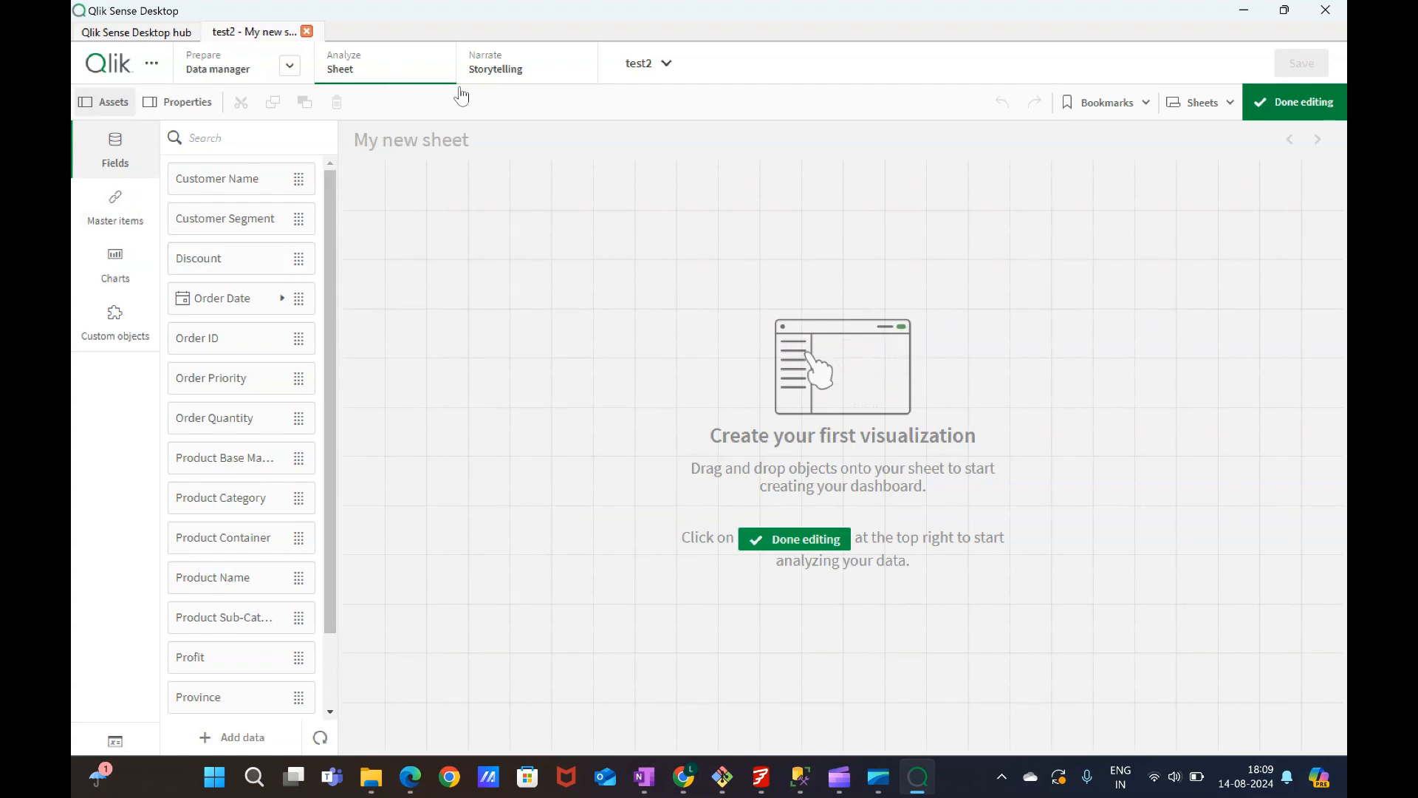
Browse the assets panel's Fields, Master items sections and Charts list.
left_click(111, 164)
left_click(110, 168)
left_click(124, 228)
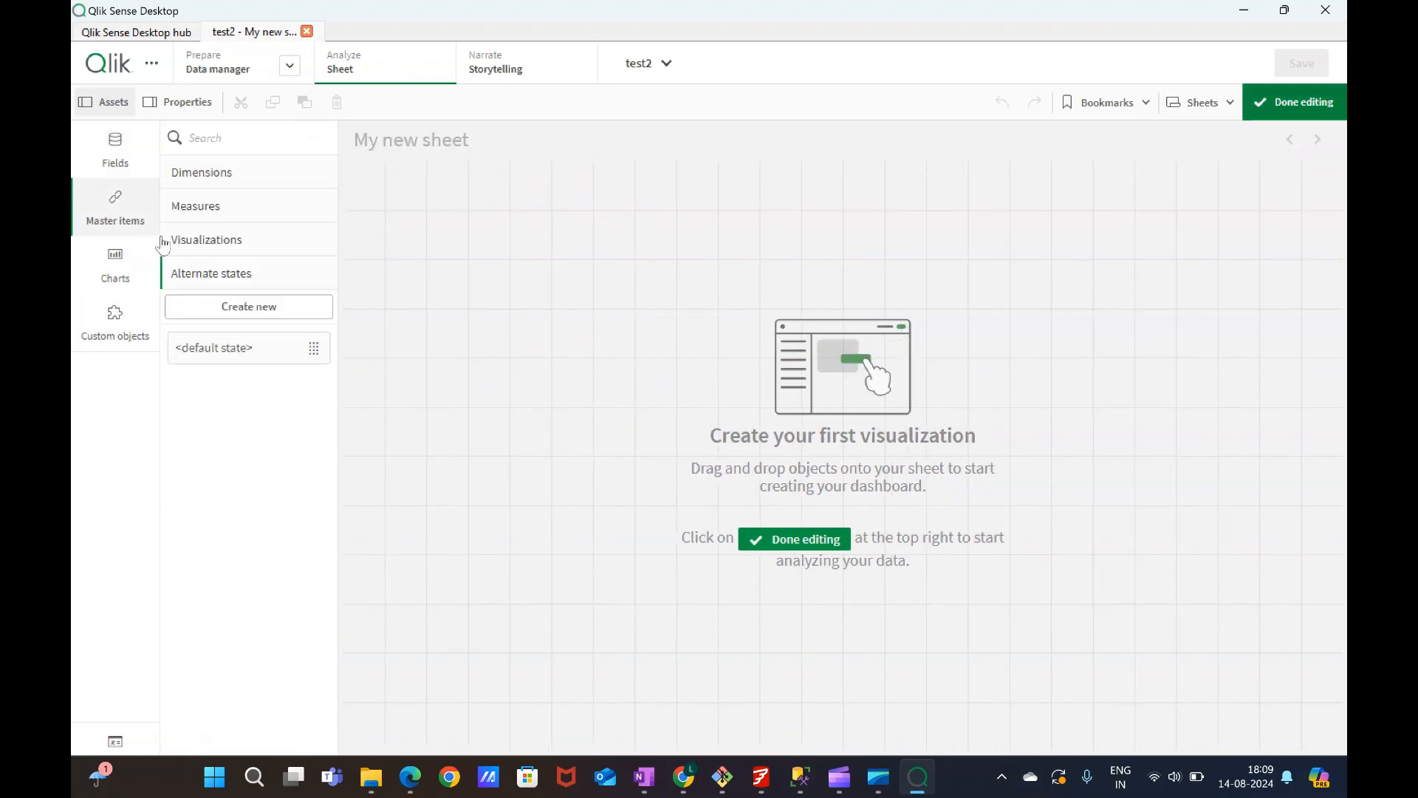
left_click(219, 183)
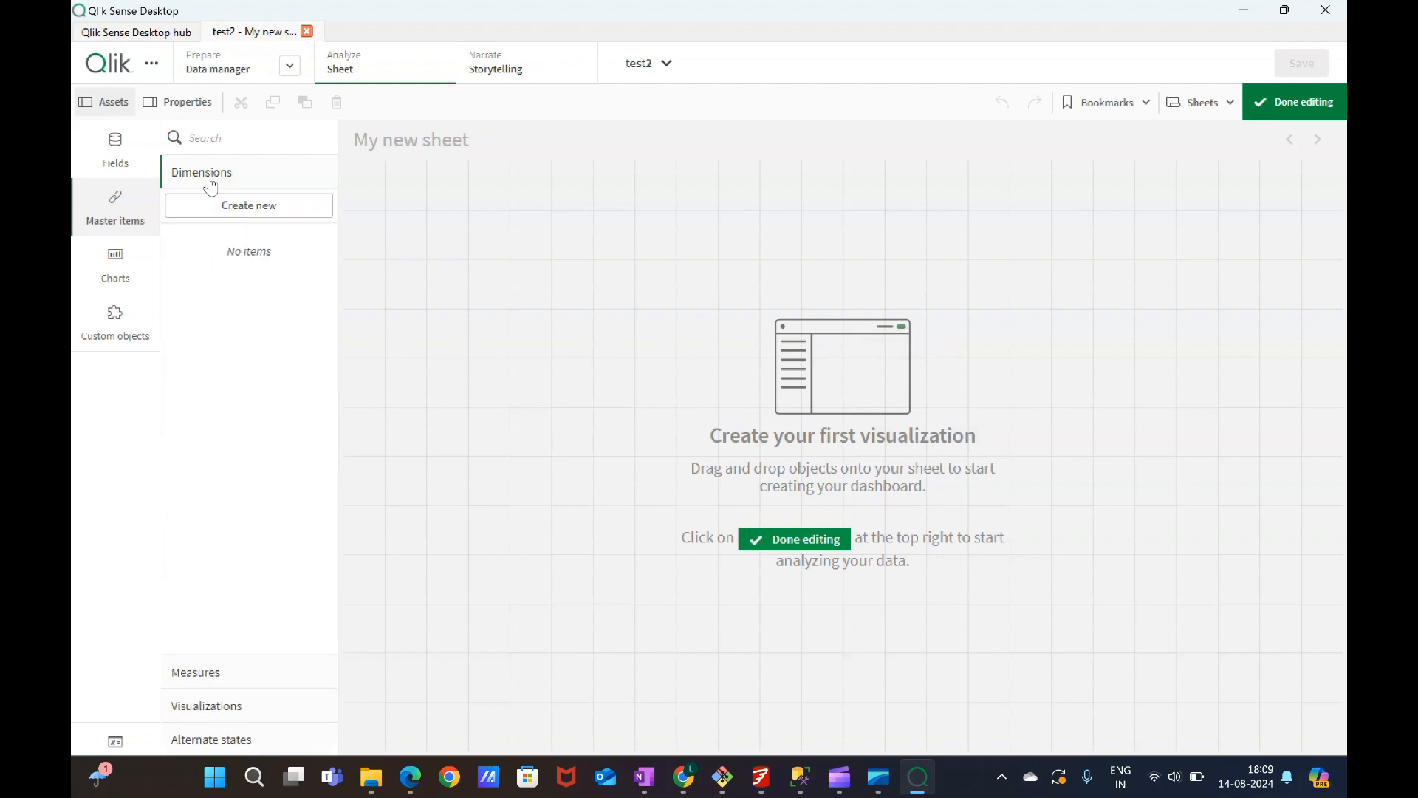
left_click(383, 192)
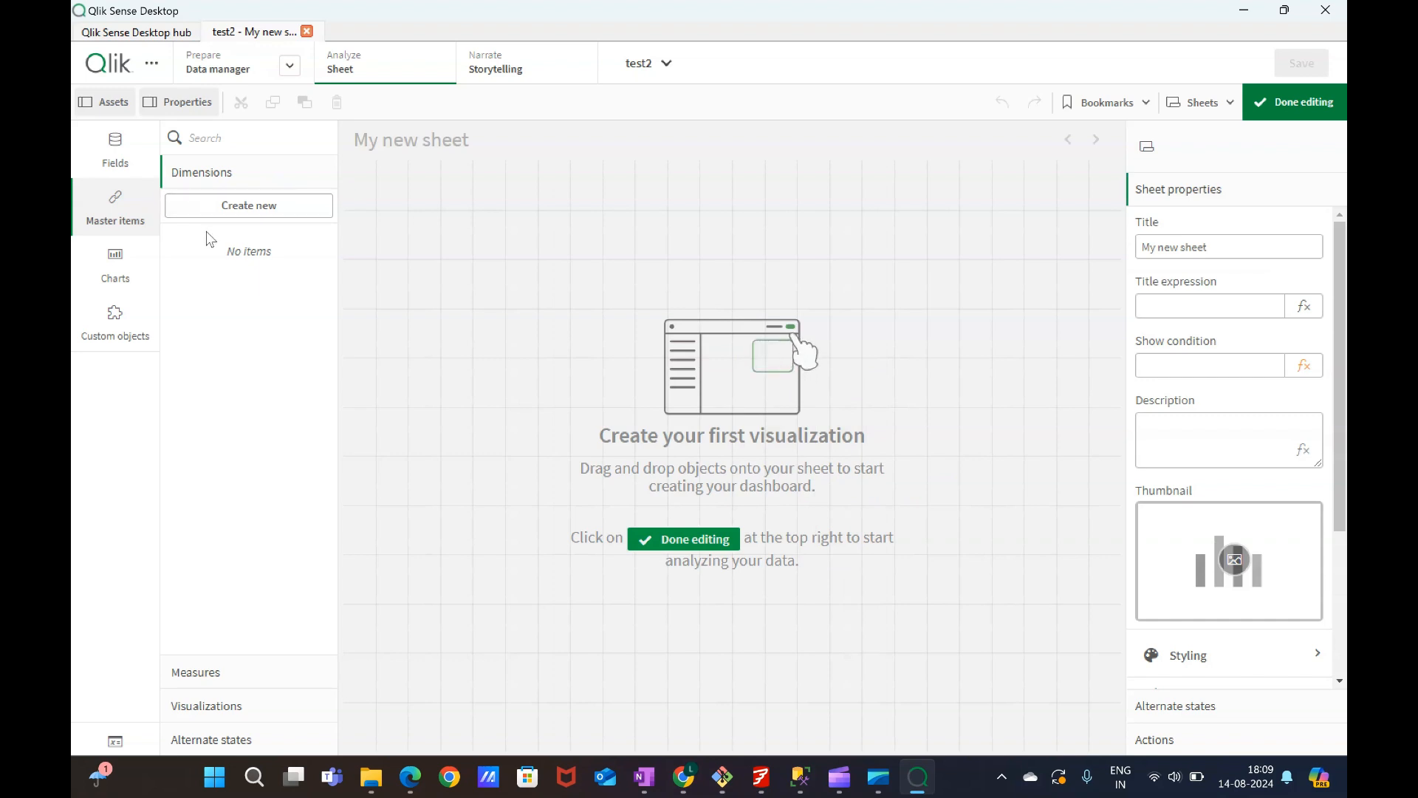
left_click(192, 670)
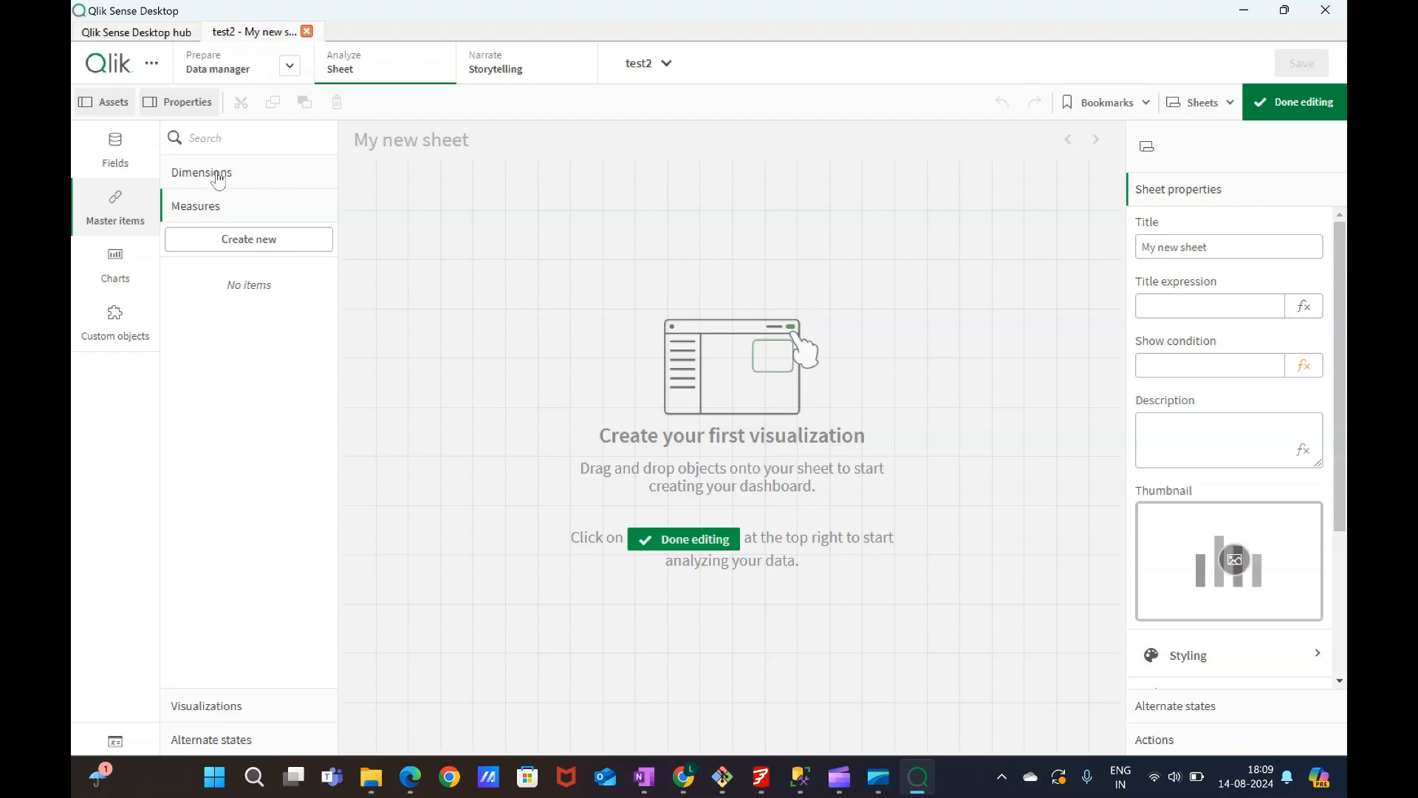
left_click(213, 704)
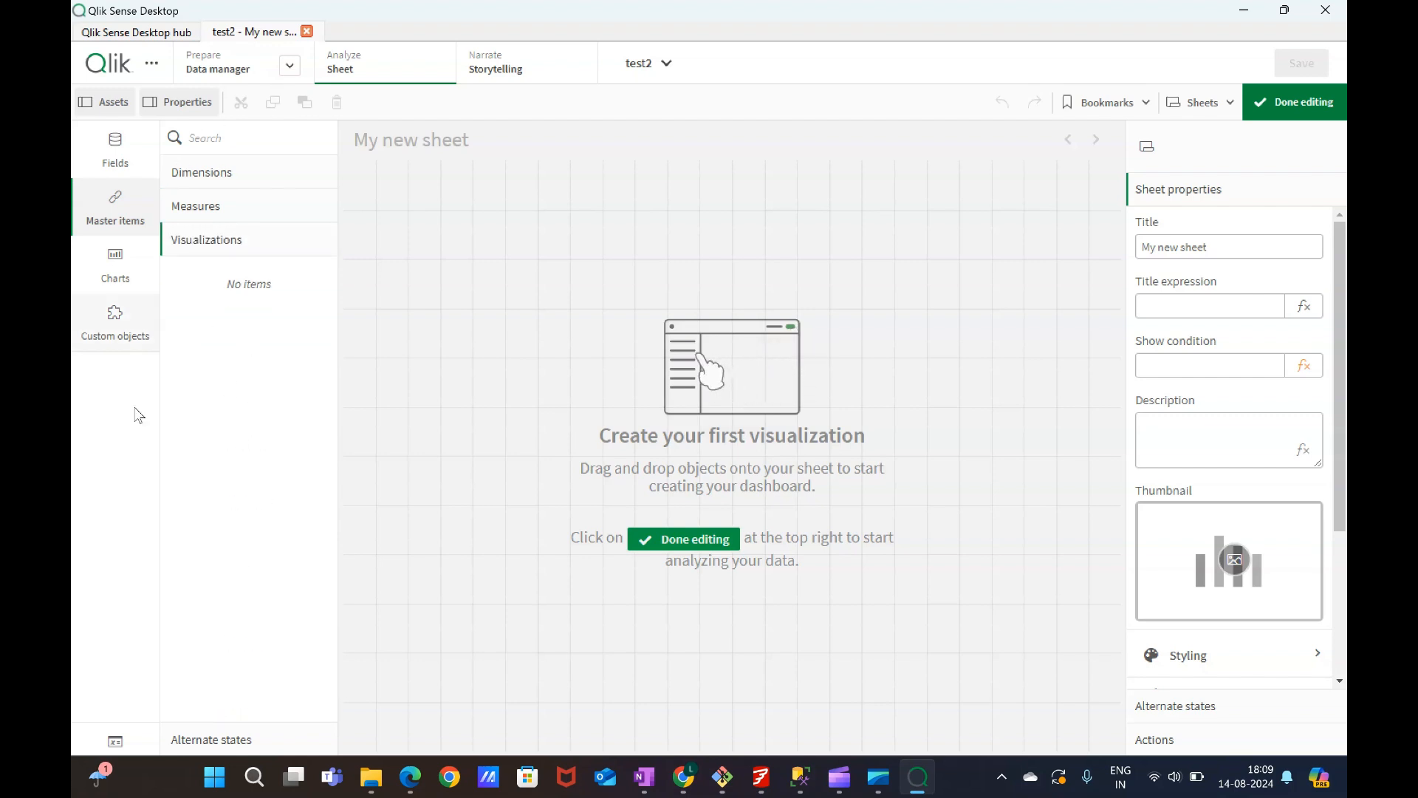
left_click(207, 739)
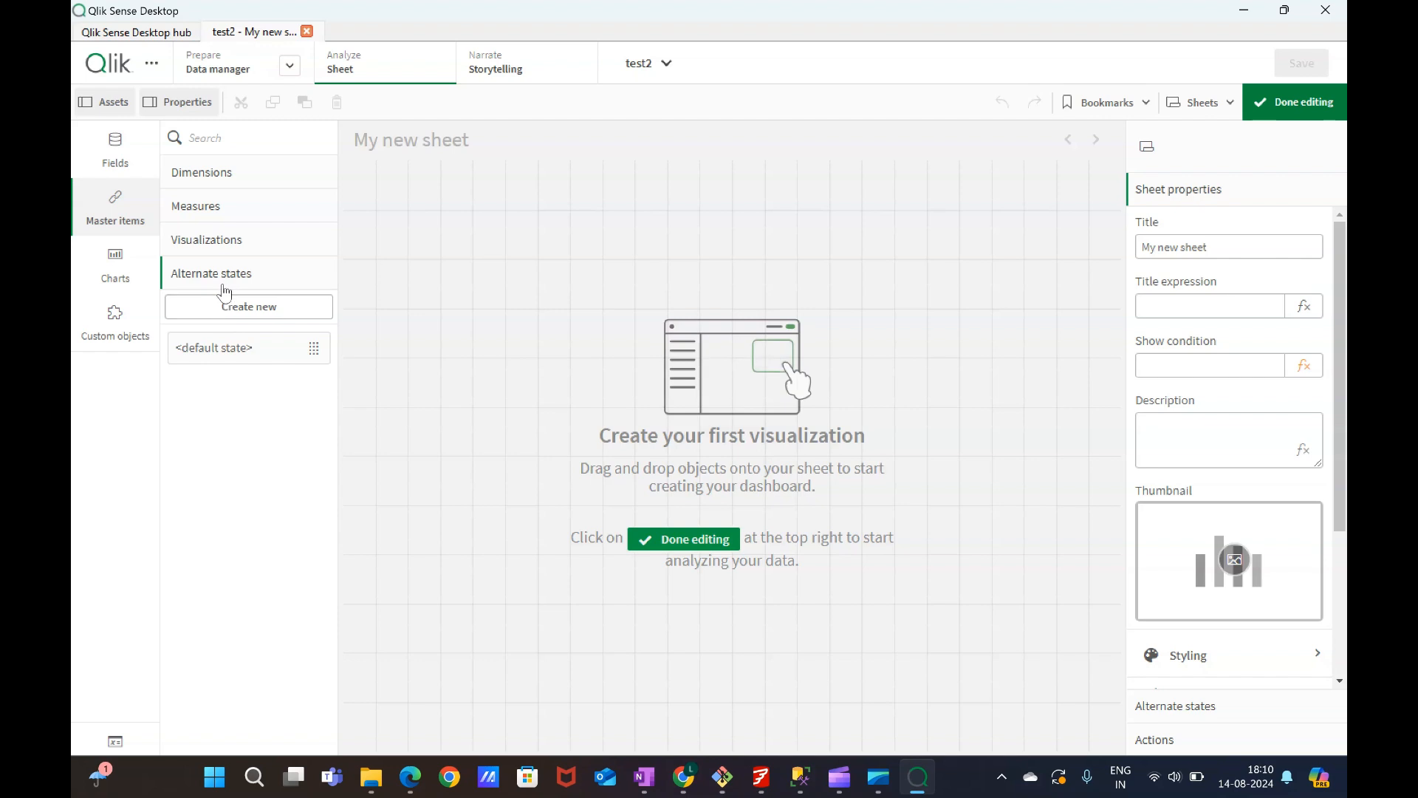
left_click(135, 279)
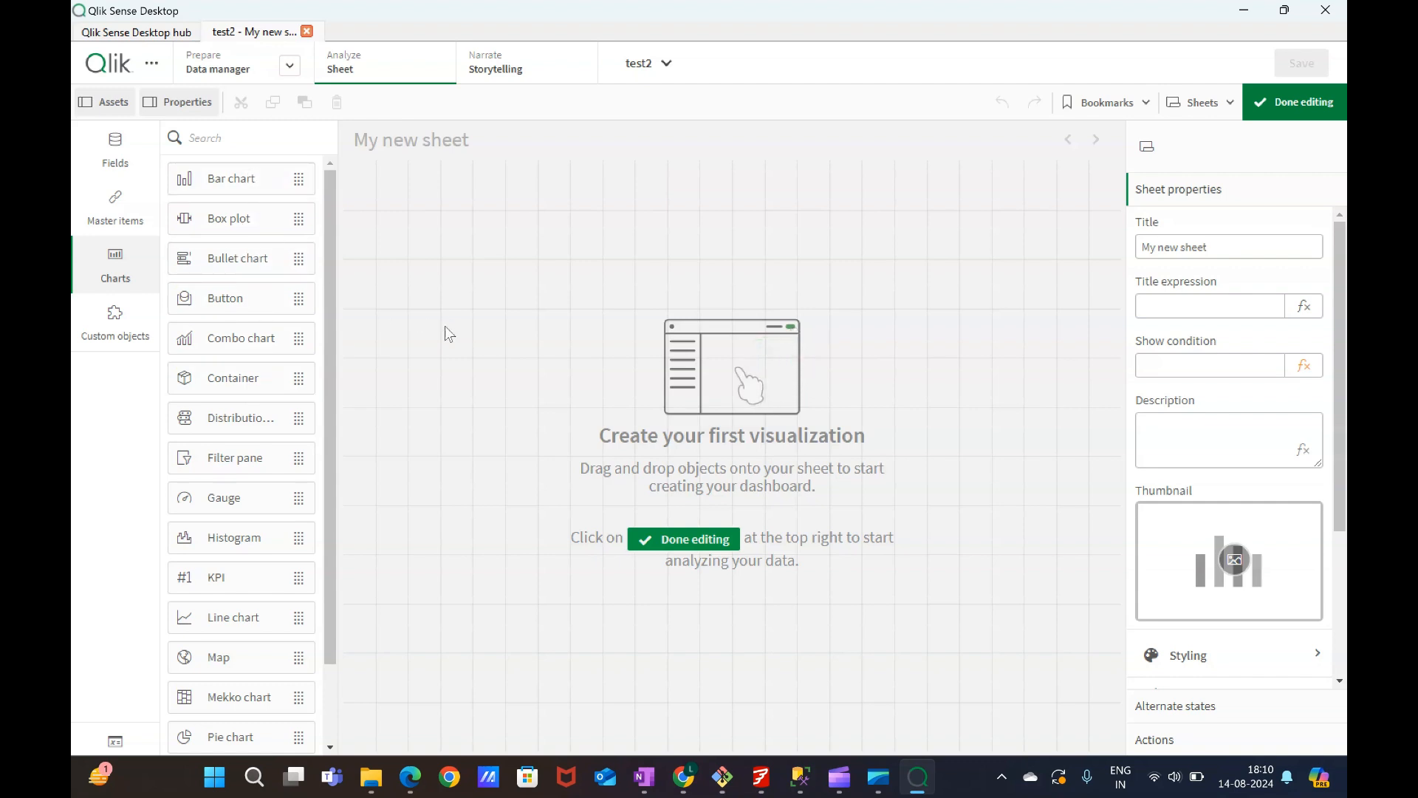
Add a bar chart to the sheet and set its dimension to Region.
left_click(231, 179)
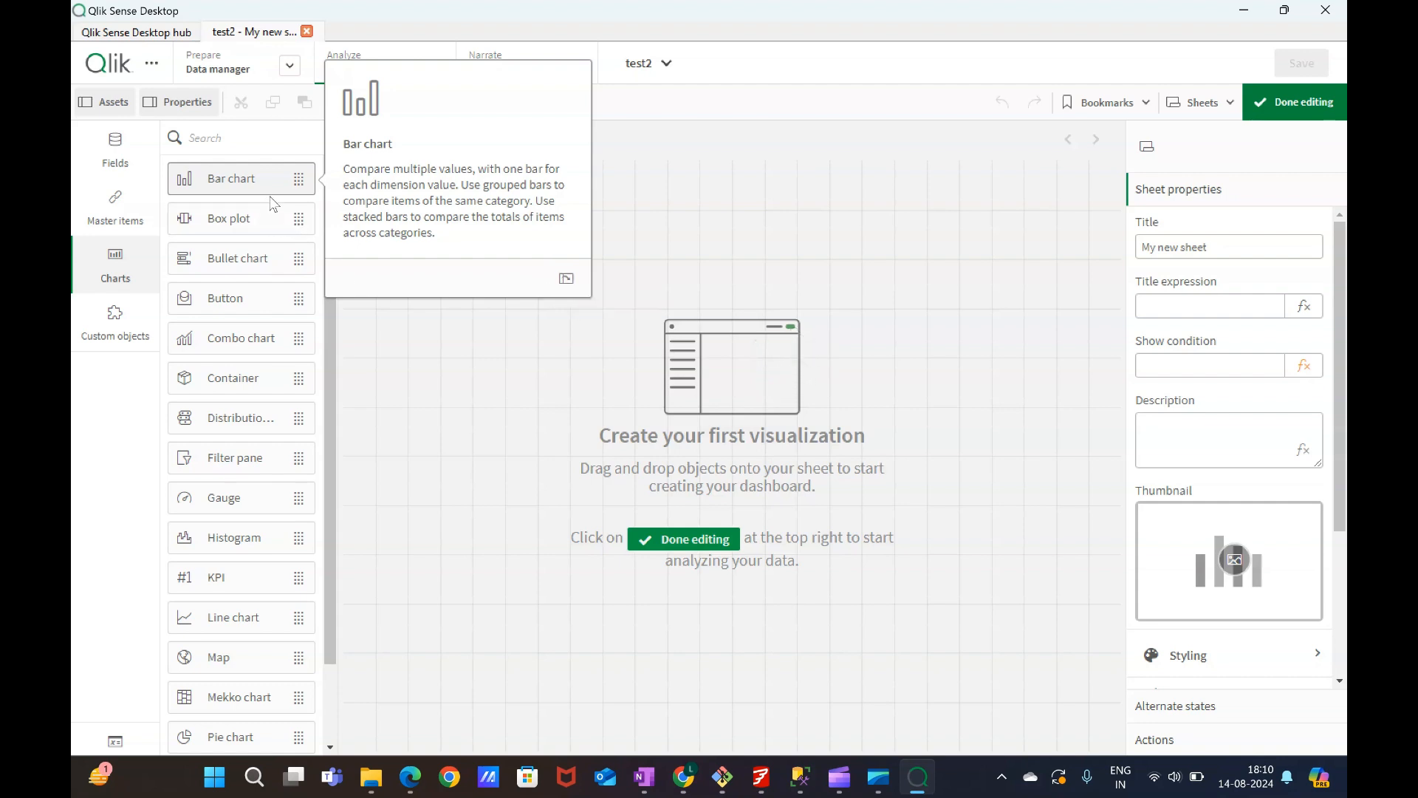
left_click_drag(252, 187, 619, 303)
left_click(545, 319)
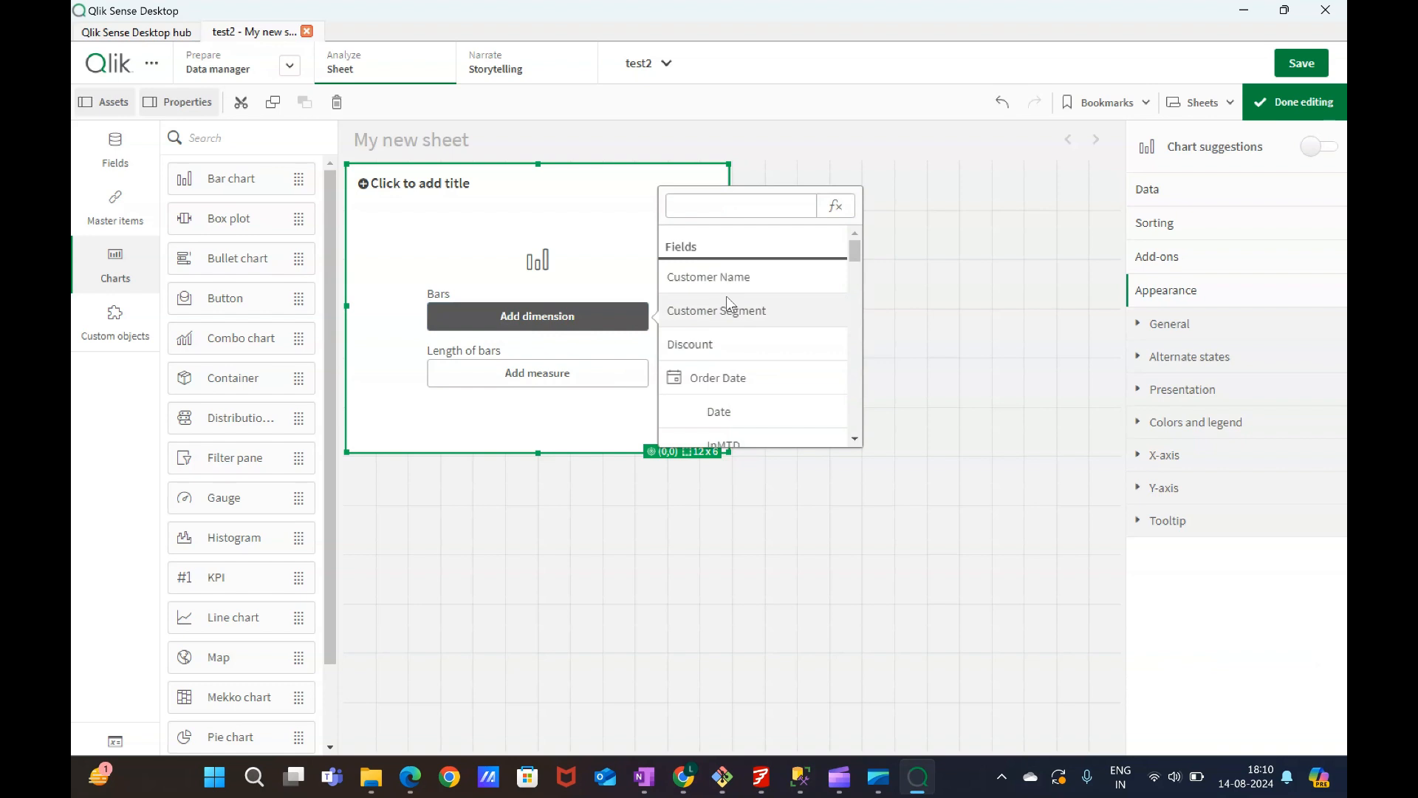
scroll(725, 298, "down", 5)
scroll(725, 314, "up", 5)
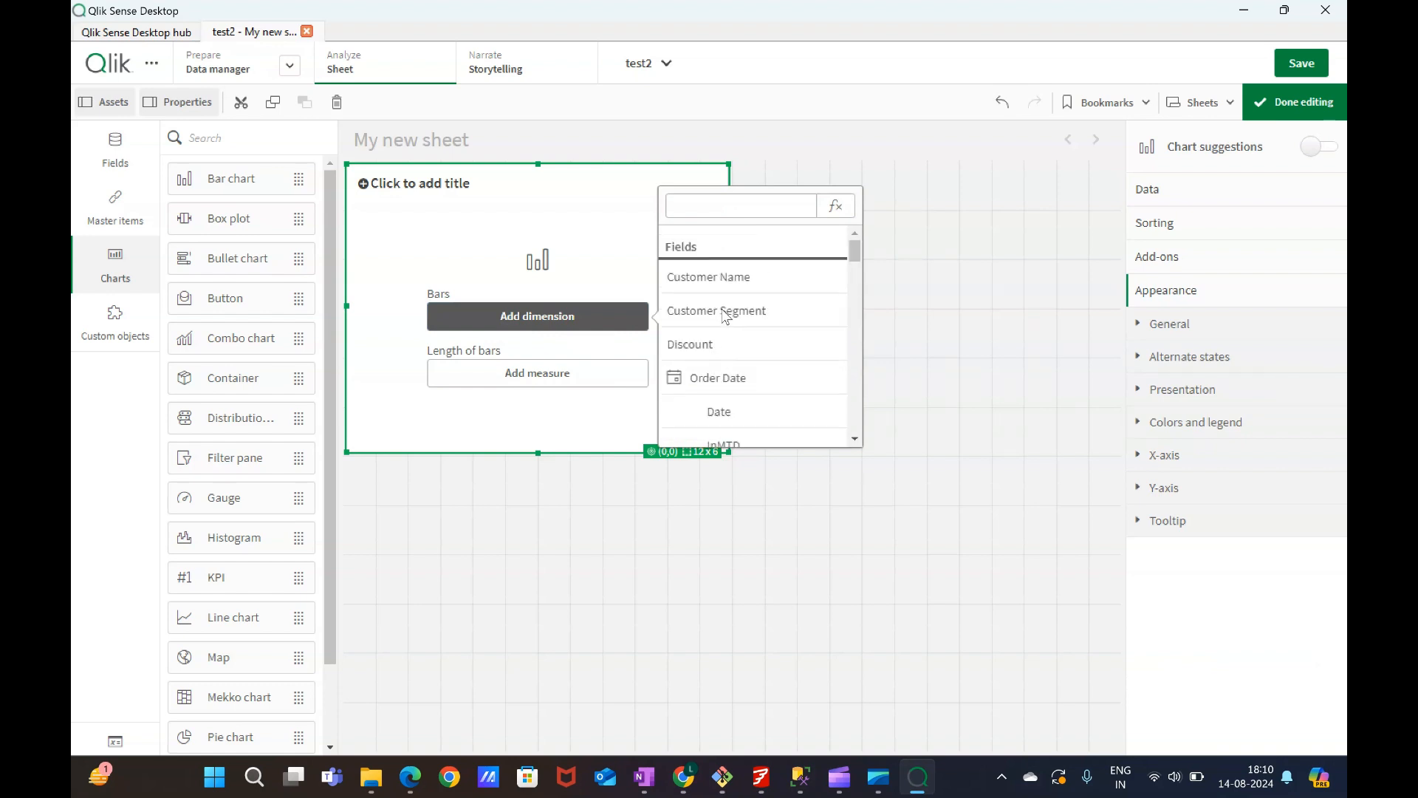
scroll(674, 374, "down", 1)
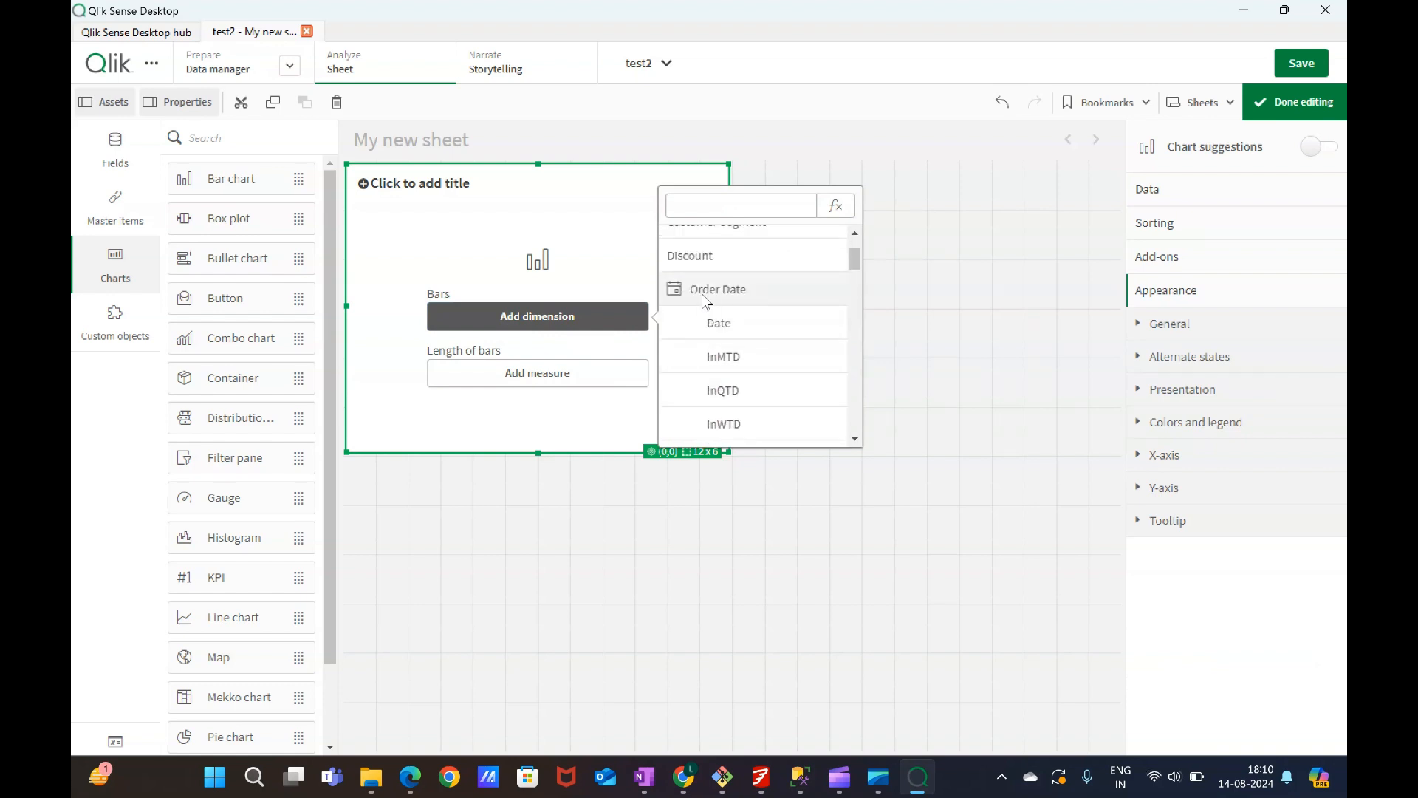
scroll(738, 311, "down", 3)
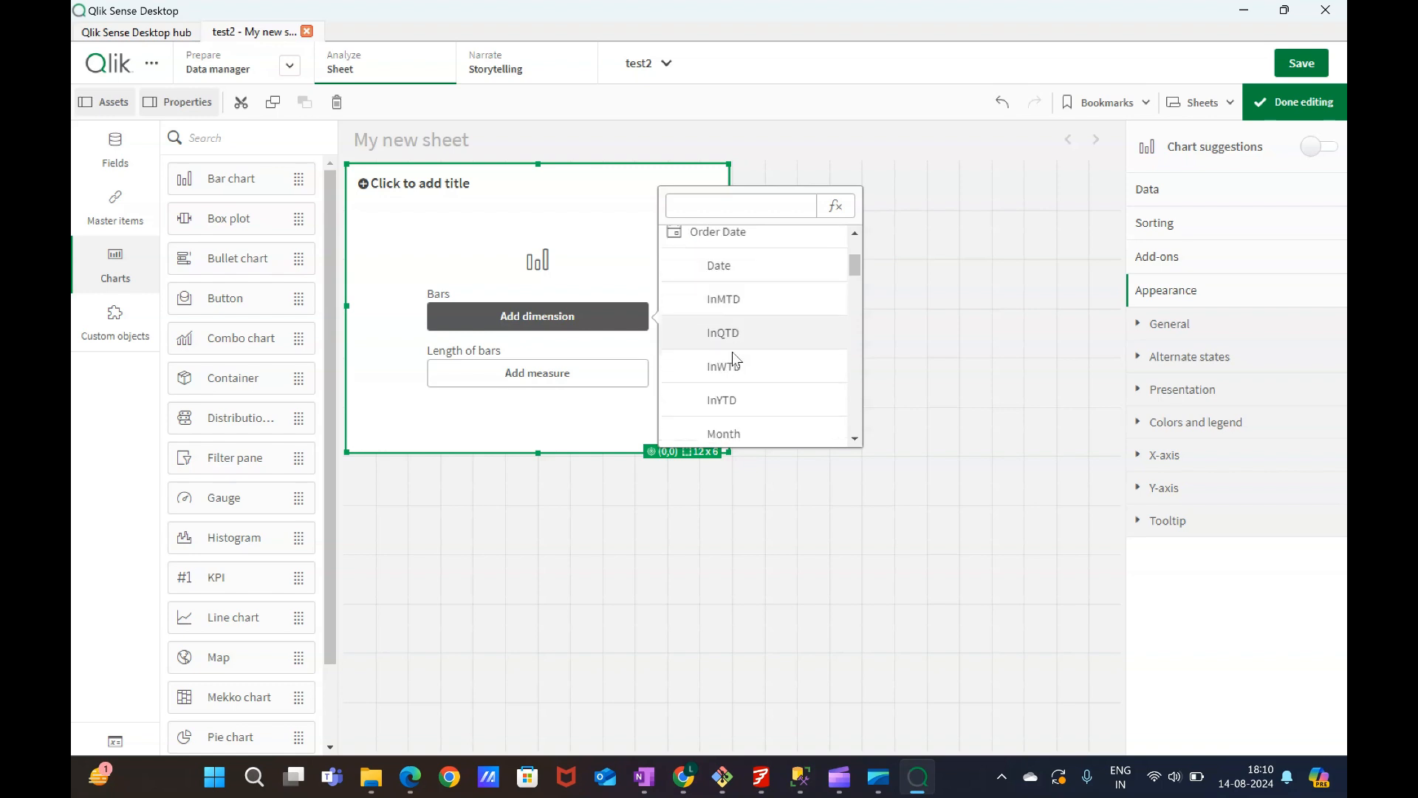
scroll(741, 325, "down", 6)
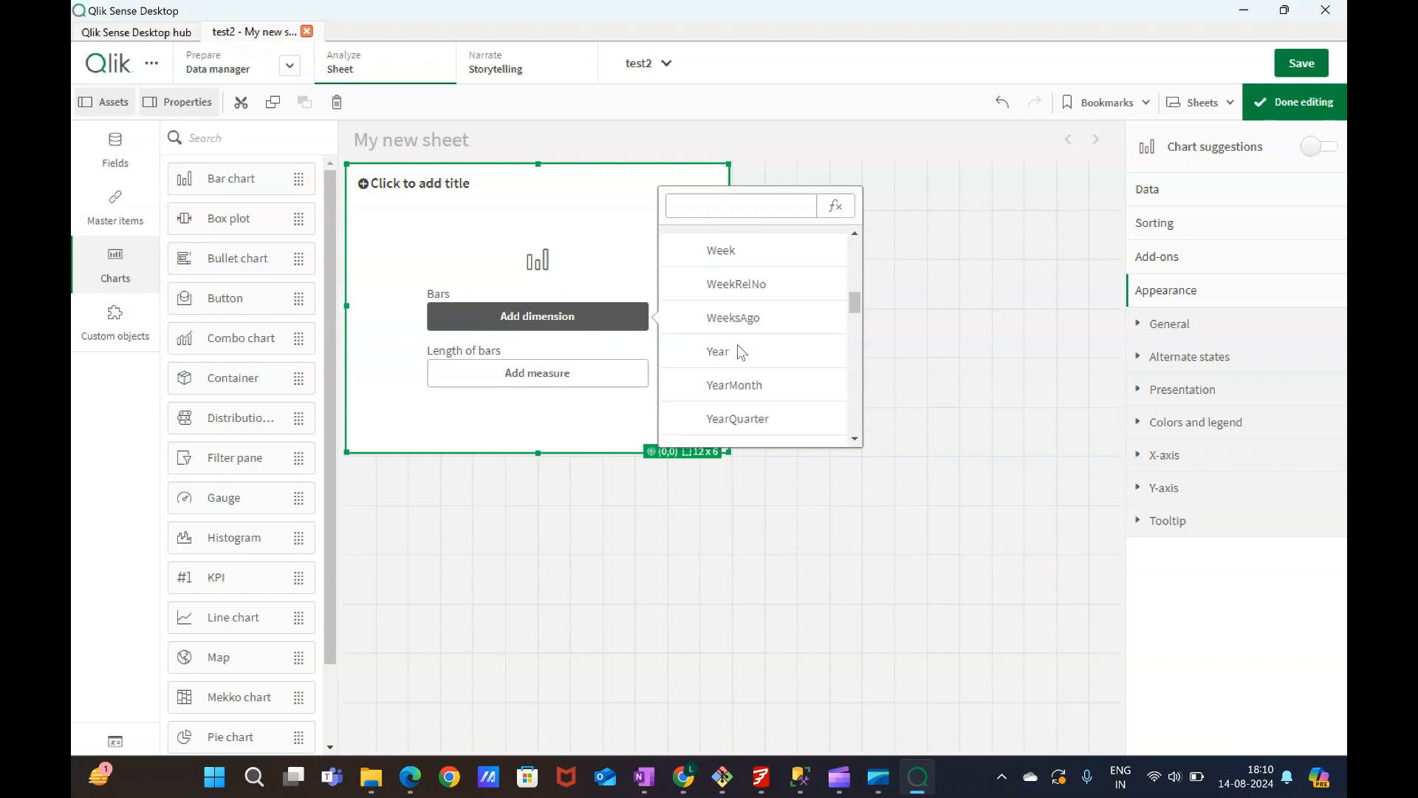
scroll(739, 347, "down", 3)
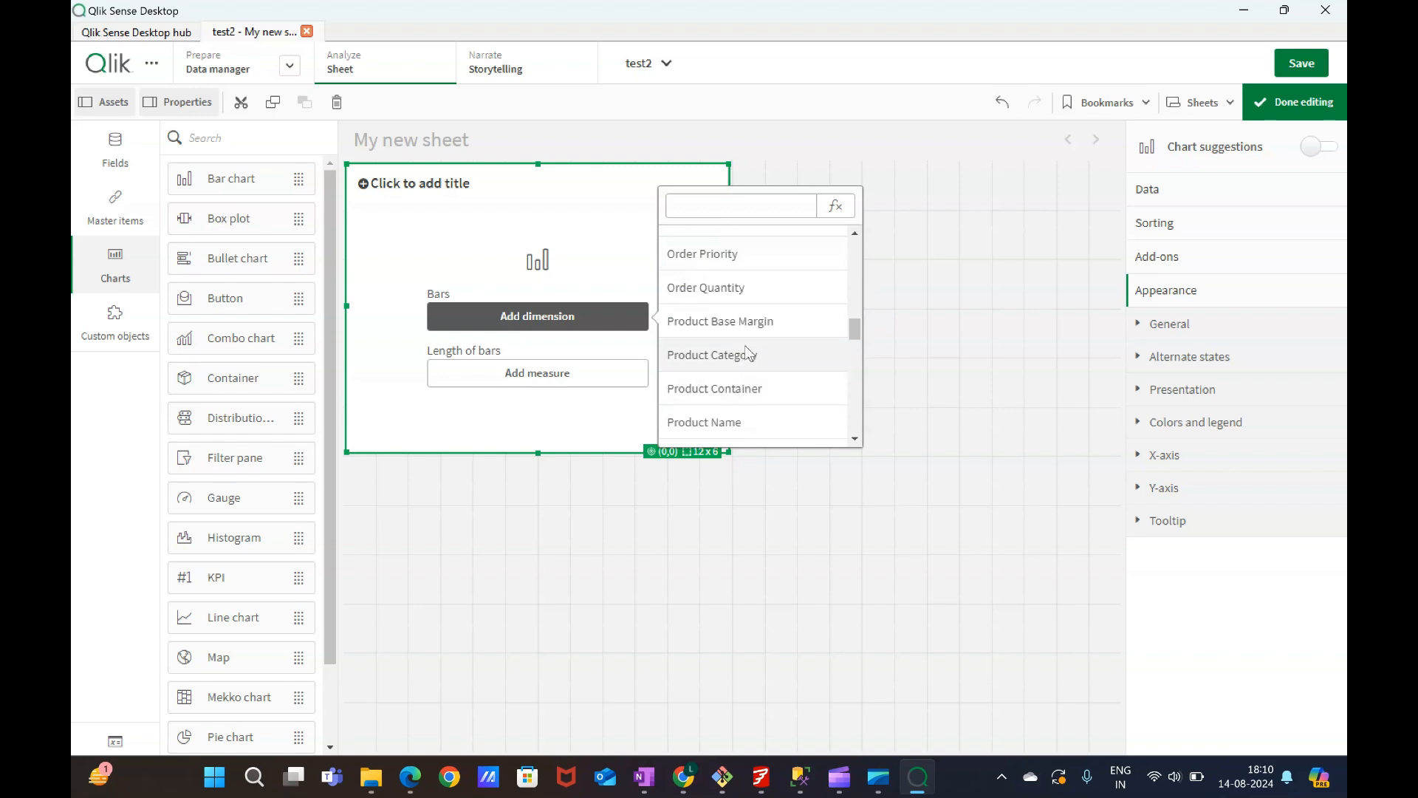
scroll(744, 344, "down", 8)
scroll(745, 344, "up", 3)
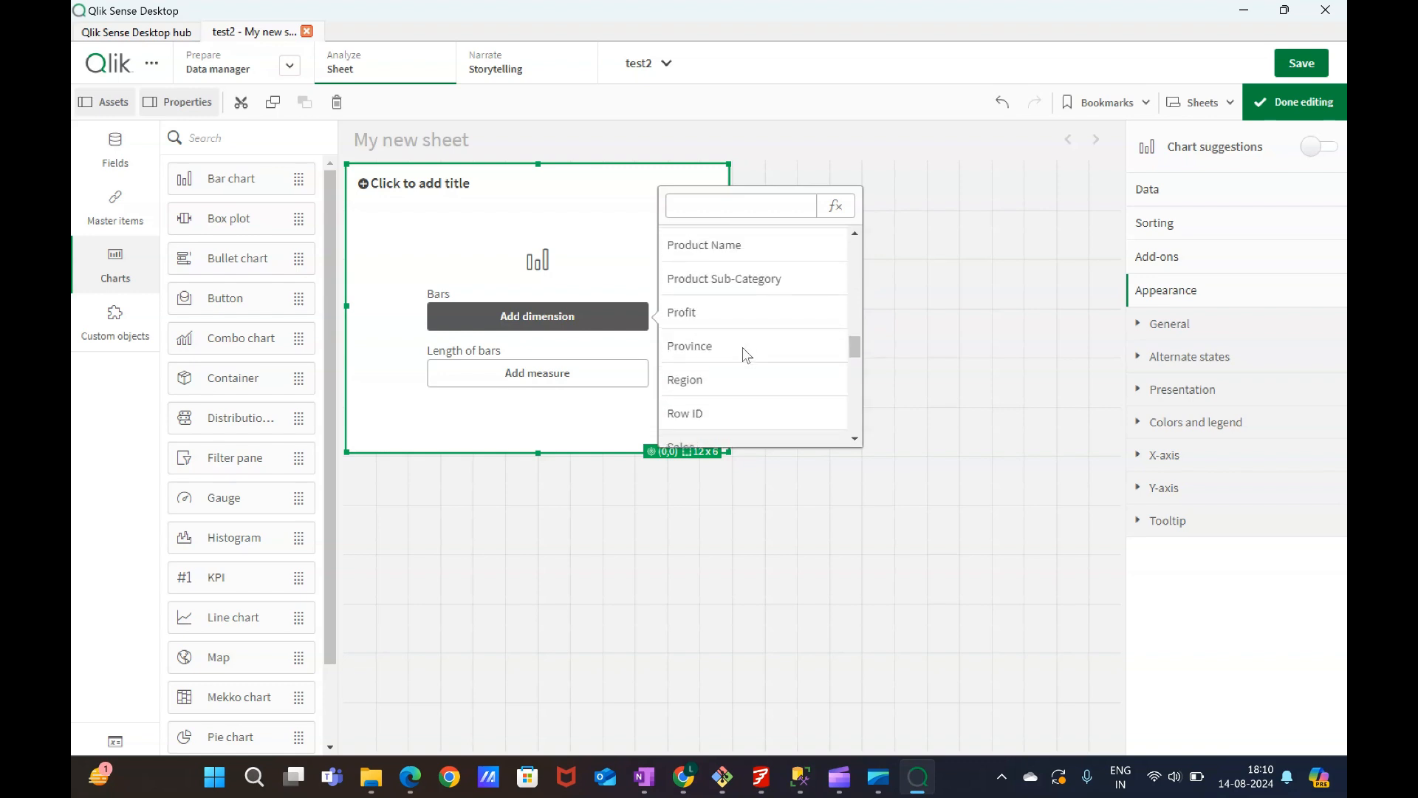
left_click(712, 374)
Add Sum(Profit) as the bar chart's measure.
left_click(517, 373)
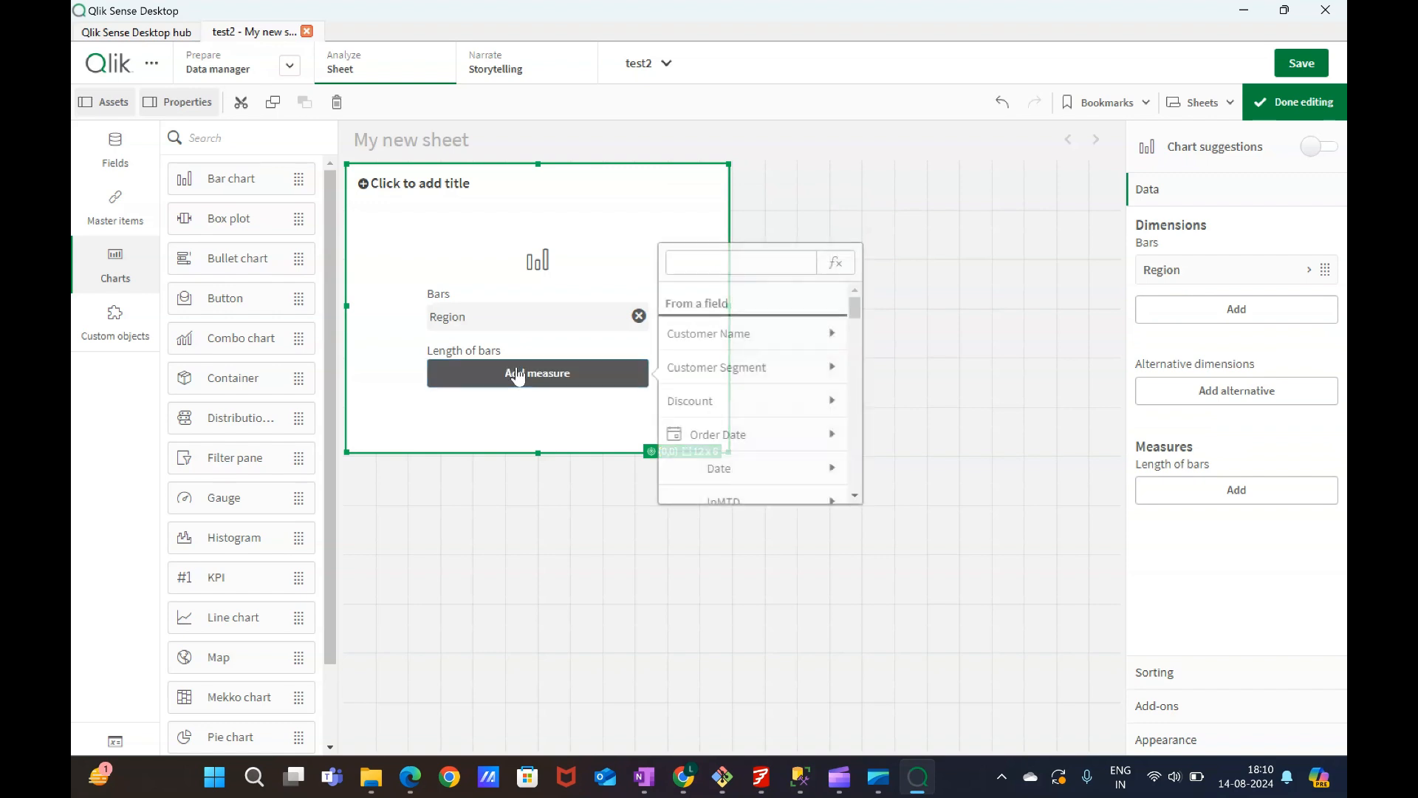
scroll(732, 375, "down", 3)
scroll(732, 376, "down", 10)
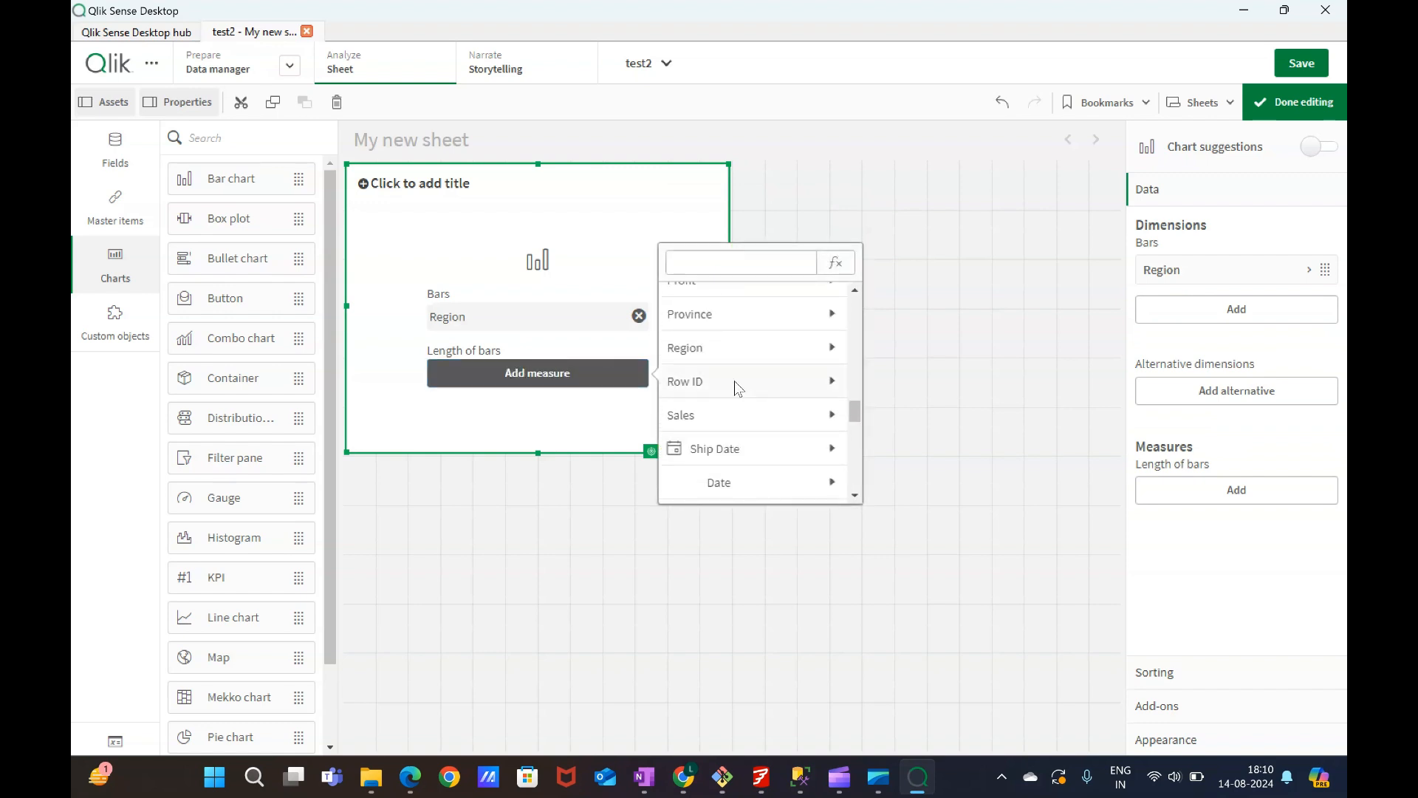
scroll(732, 375, "up", 3)
left_click(735, 377)
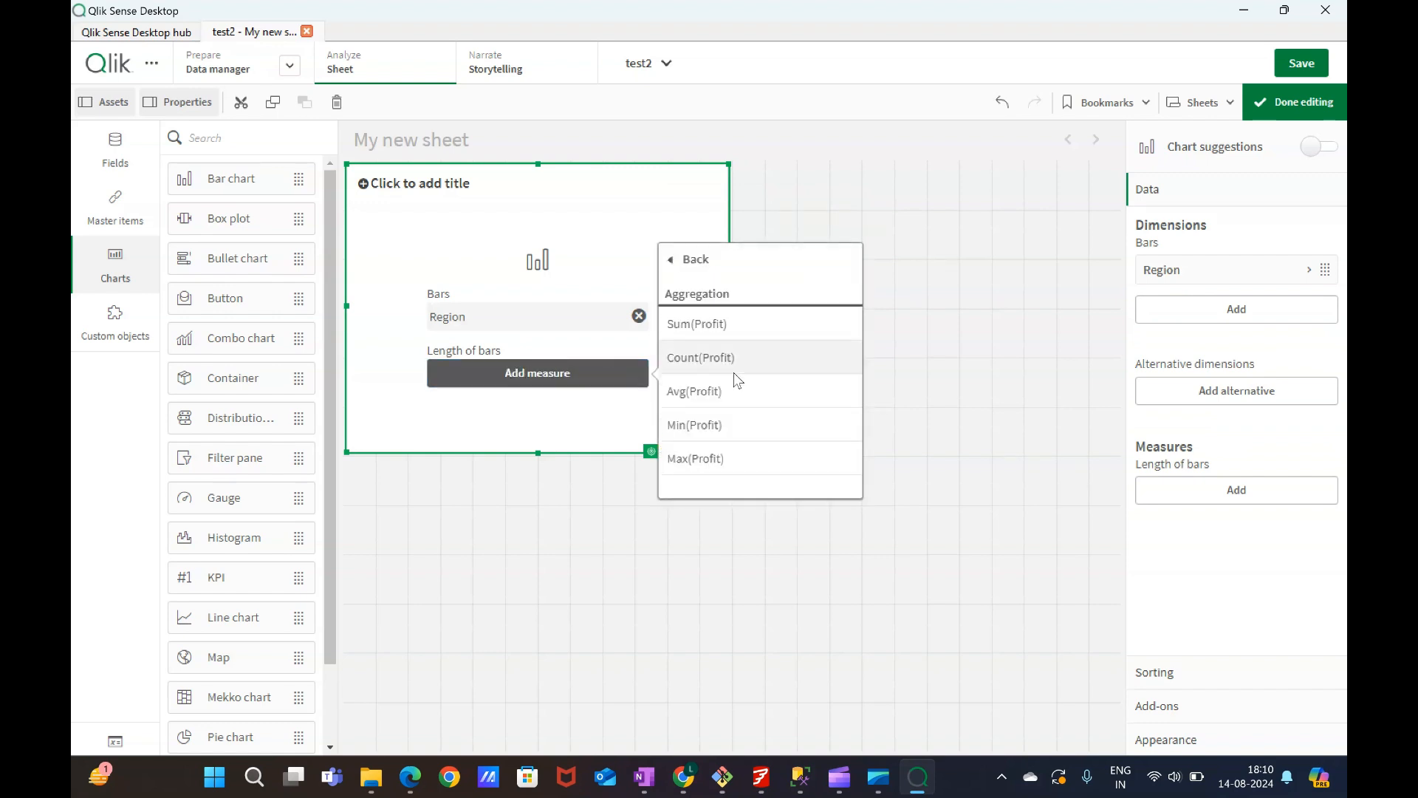
left_click(731, 332)
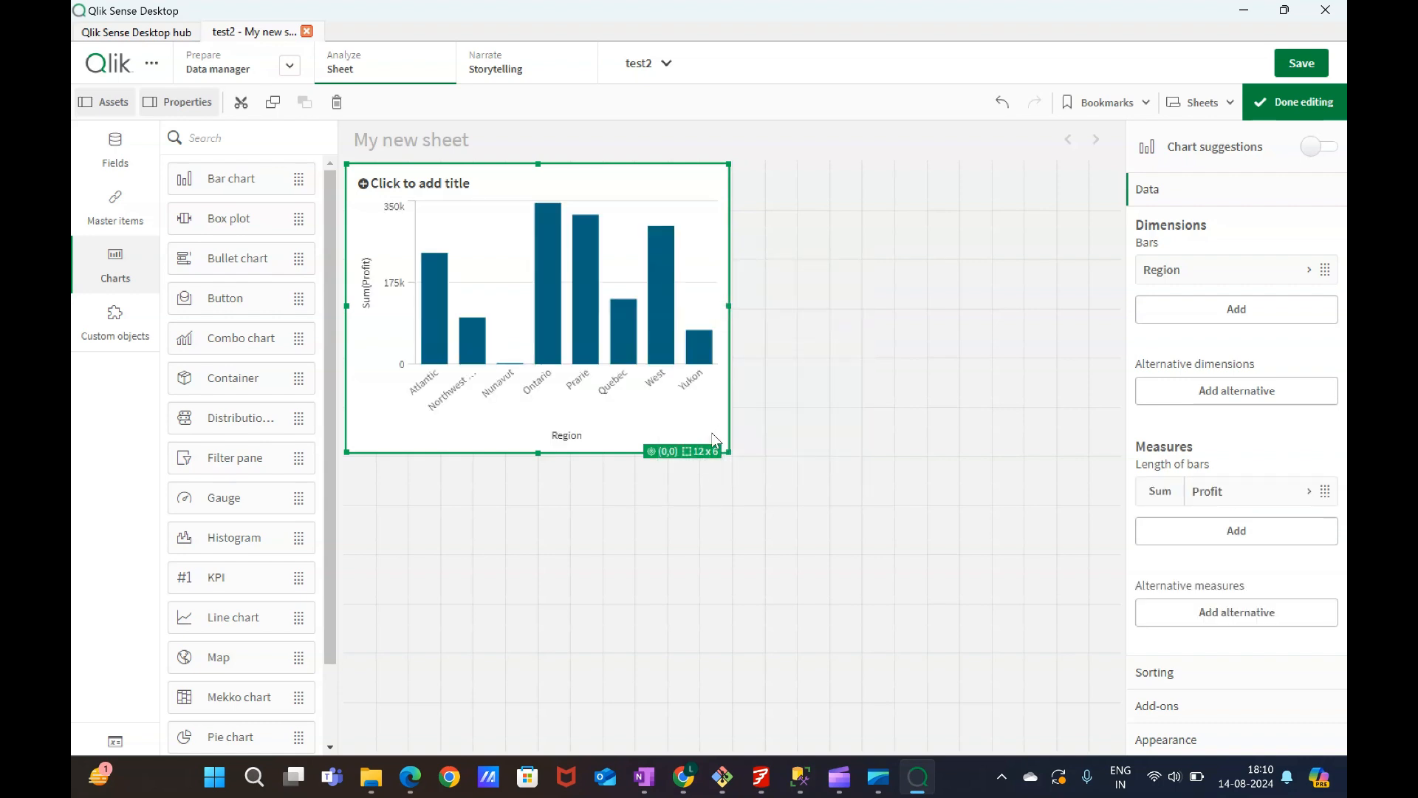
Widen the bar chart to about 20 x 6 grid cells and deselect it.
left_click_drag(727, 454, 1001, 480)
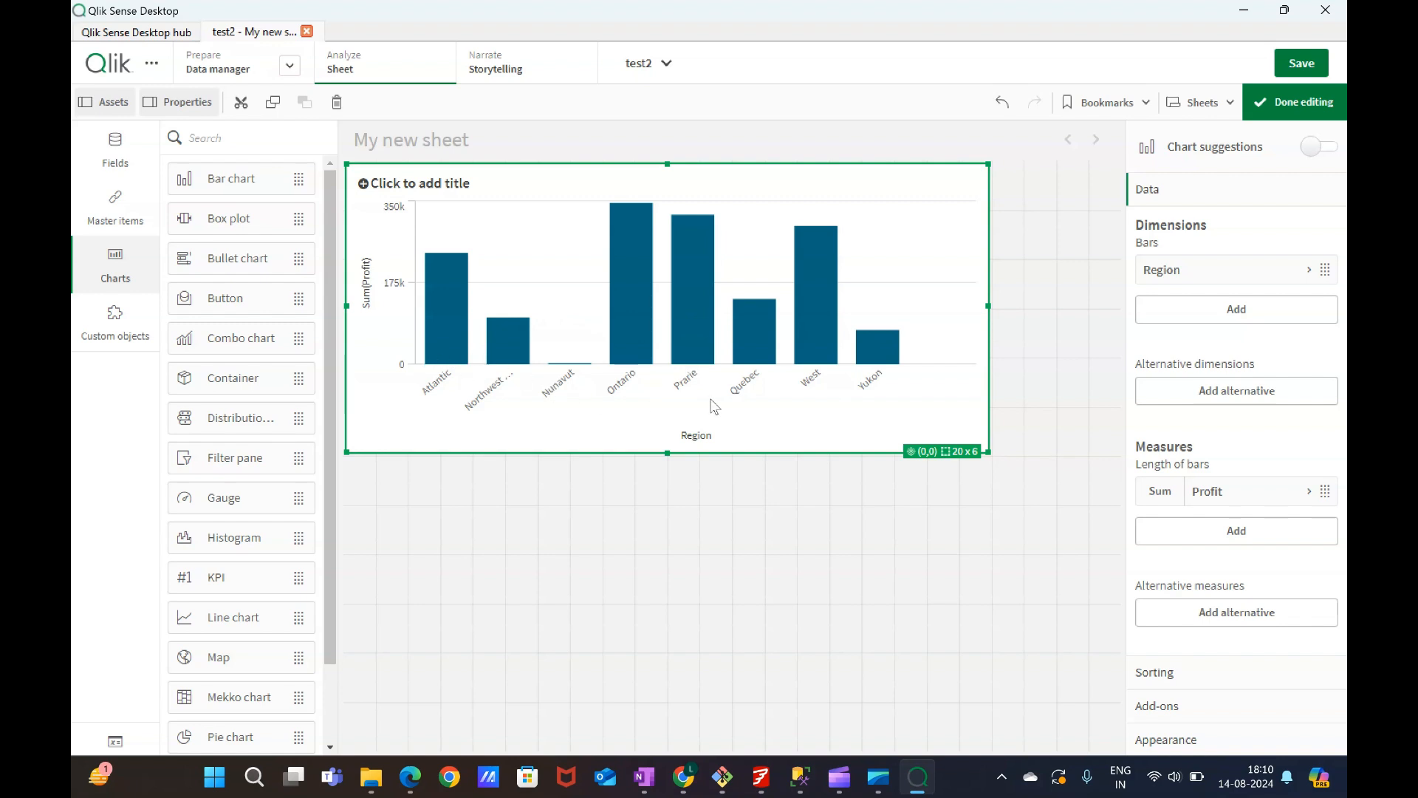
scroll(319, 499, "down", 5)
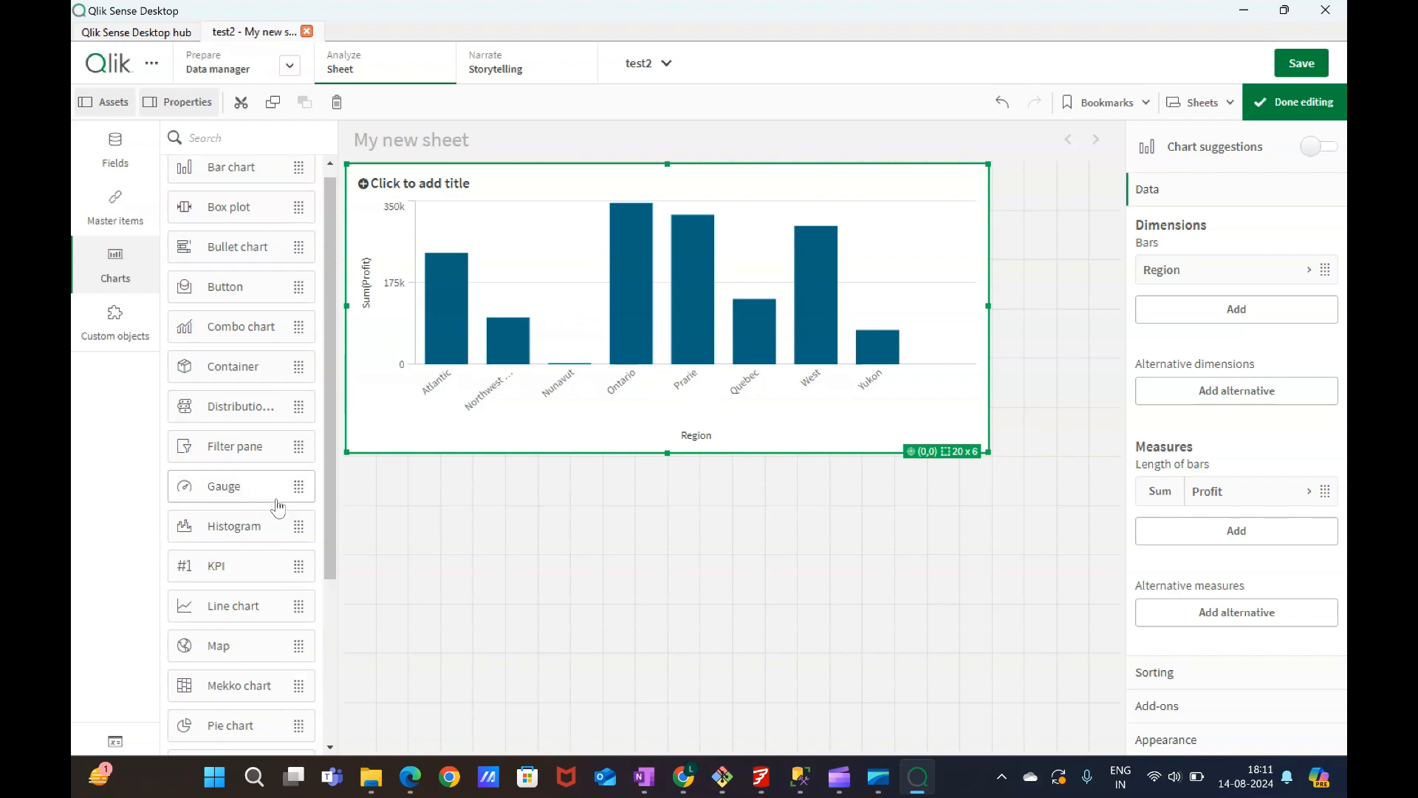
left_click(401, 556)
Add a KPI below the bar chart showing Sum(Profit) and resize it to about 11 x 4 cells.
scroll(260, 589, "down", 2)
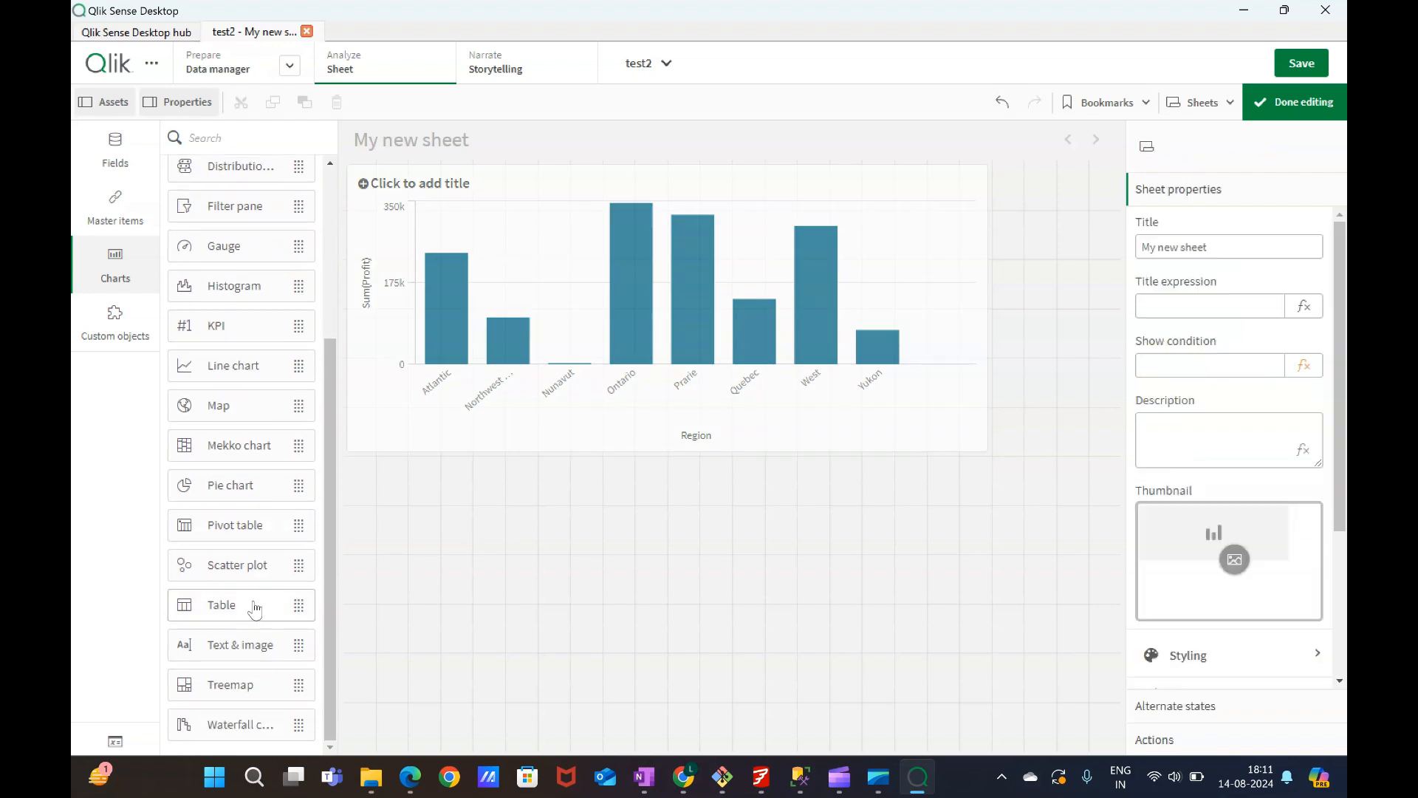
scroll(244, 602, "up", 2)
left_click_drag(217, 418, 524, 579)
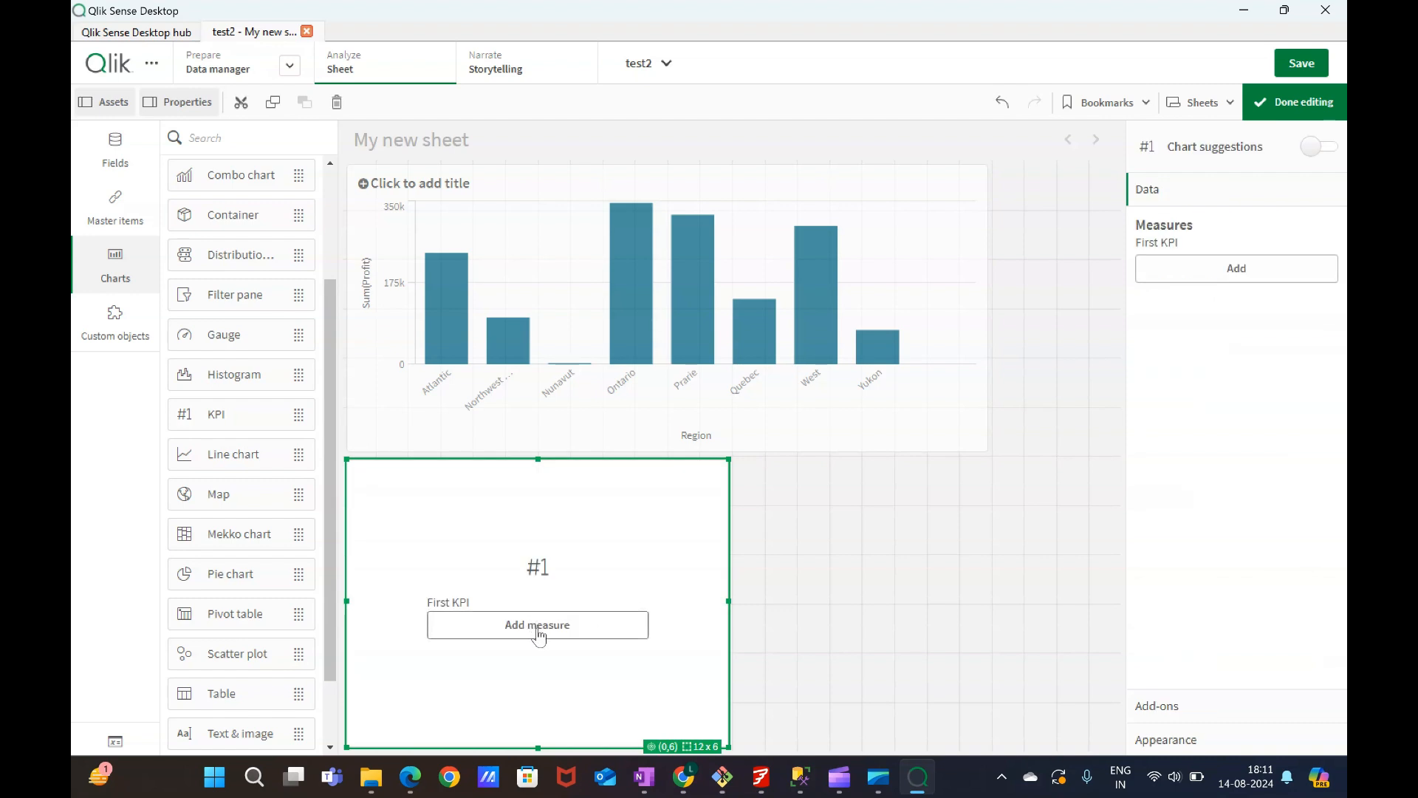
left_click(539, 626)
scroll(751, 627, "down", 3)
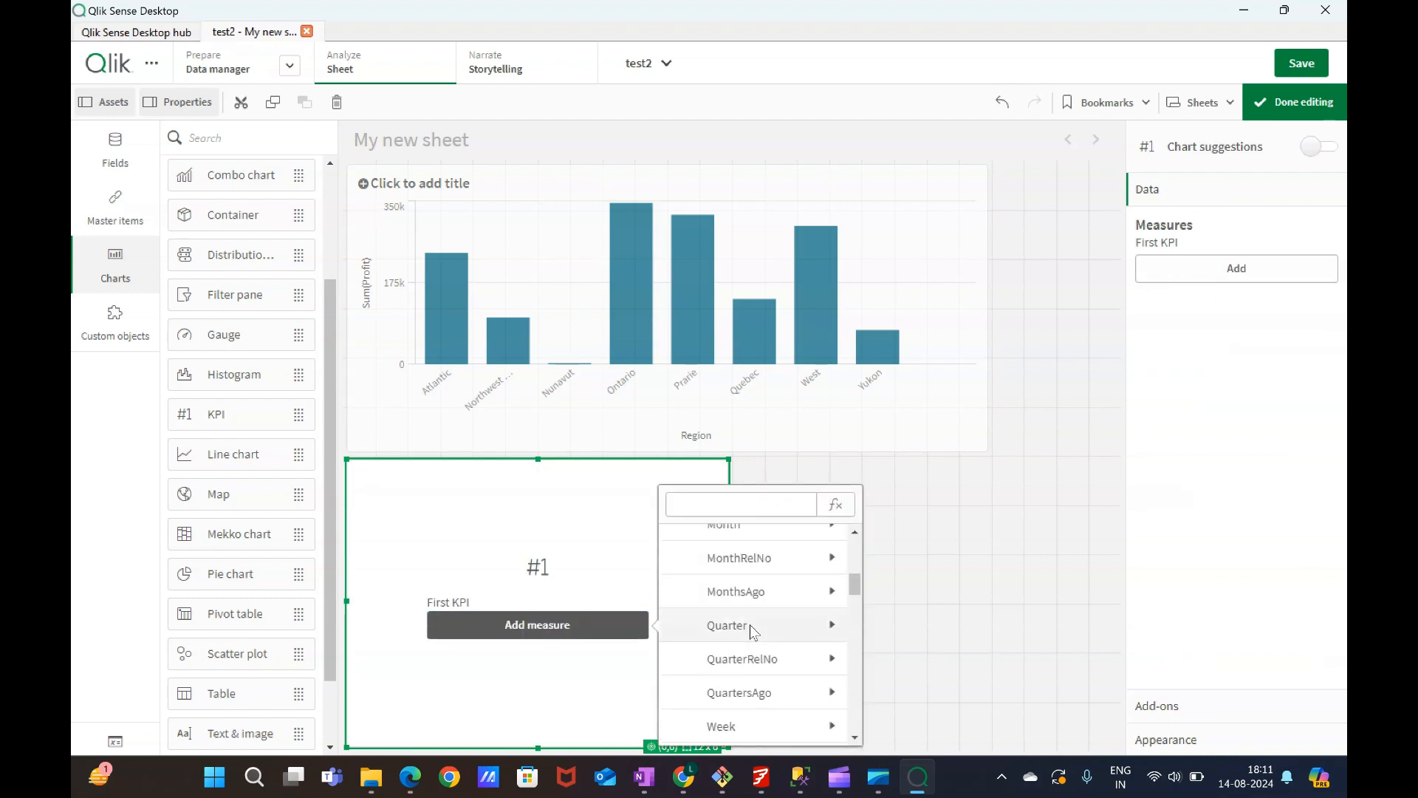
scroll(752, 631, "down", 5)
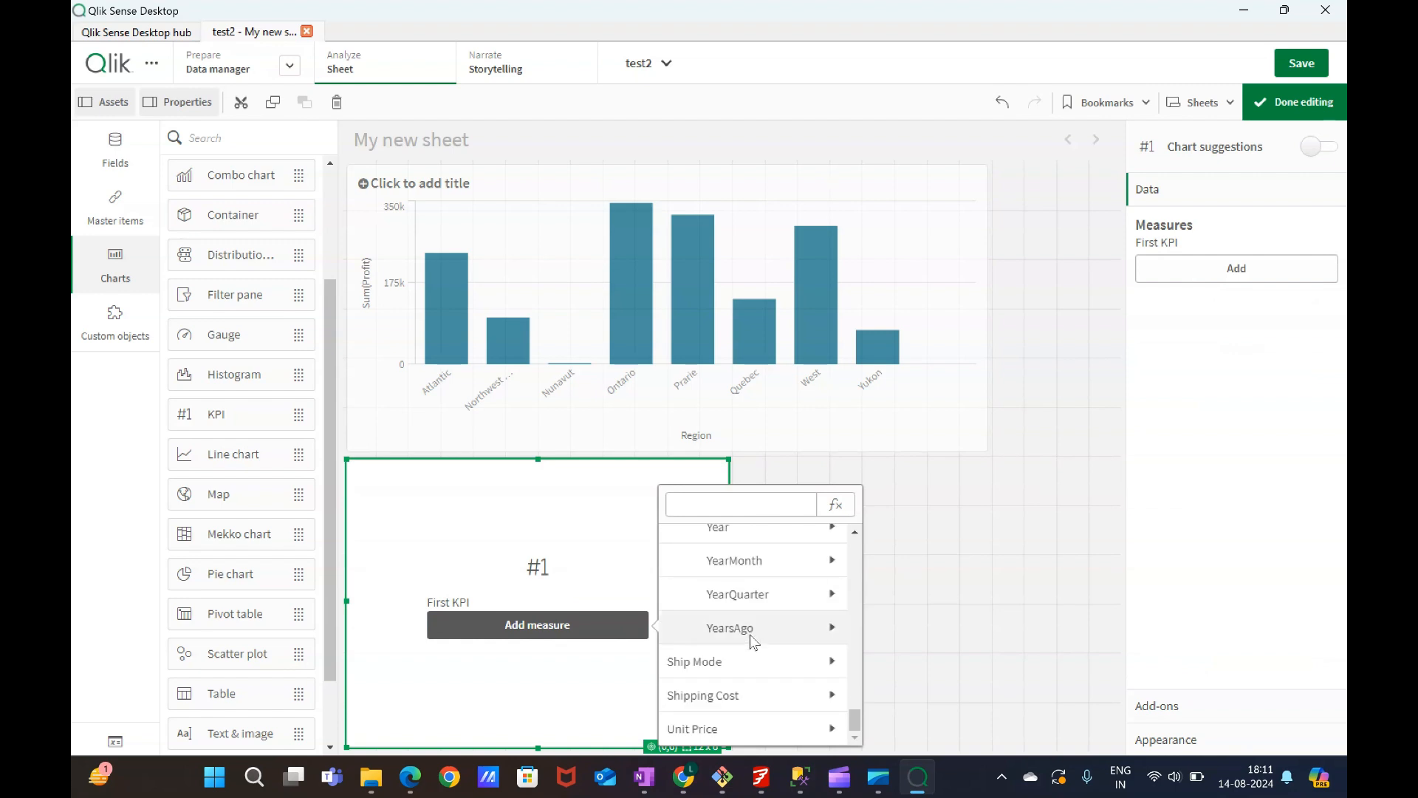
scroll(741, 679, "up", 5)
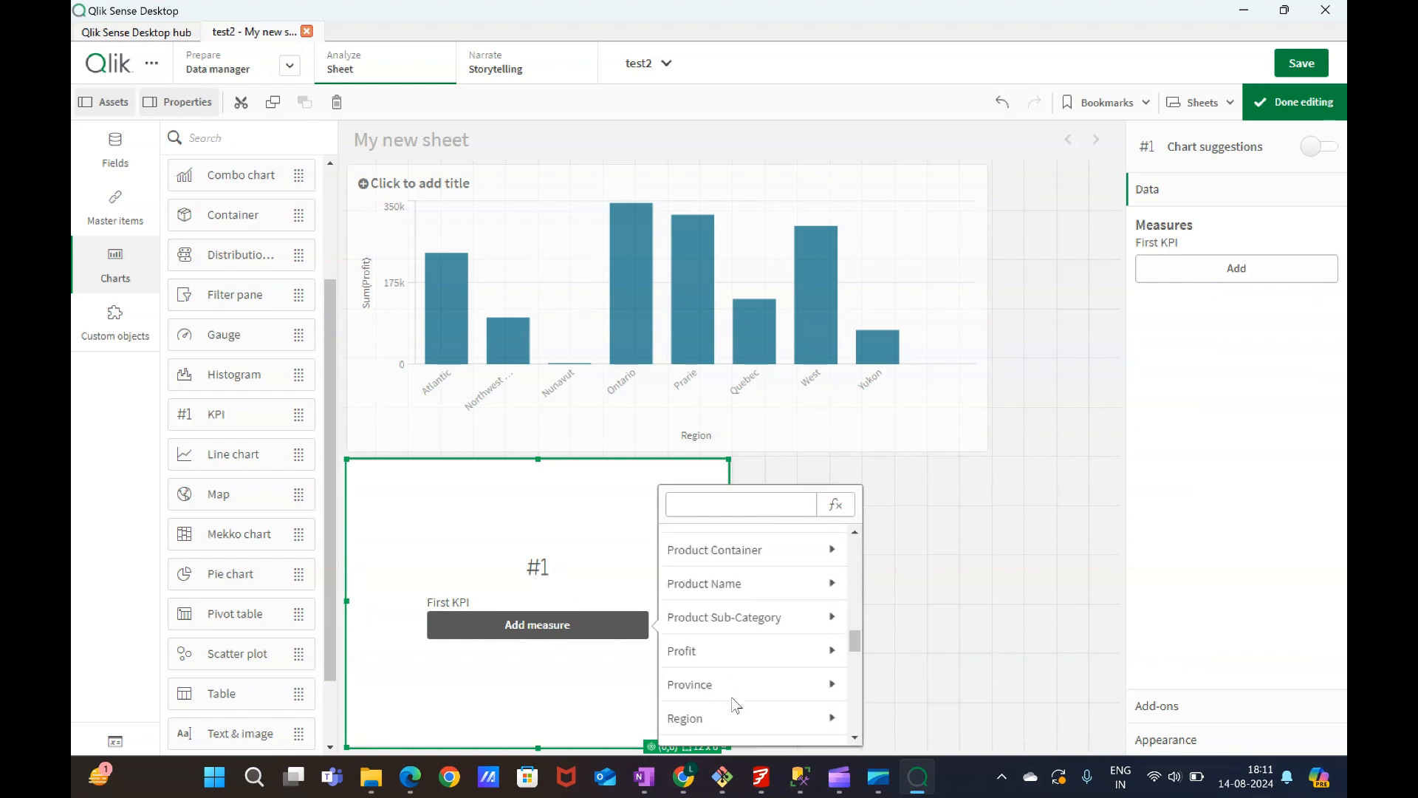
left_click(716, 650)
left_click(703, 567)
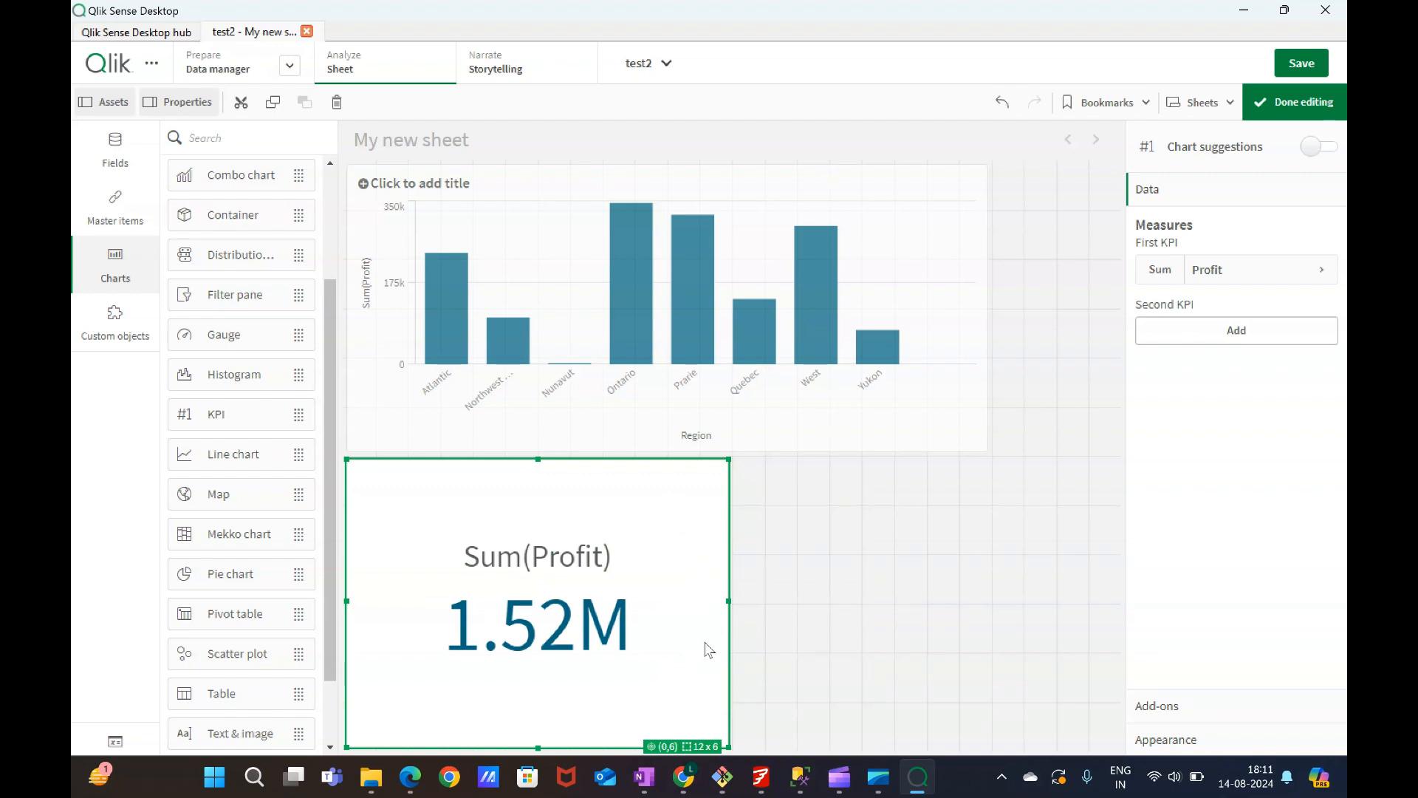
left_click_drag(726, 749, 703, 637)
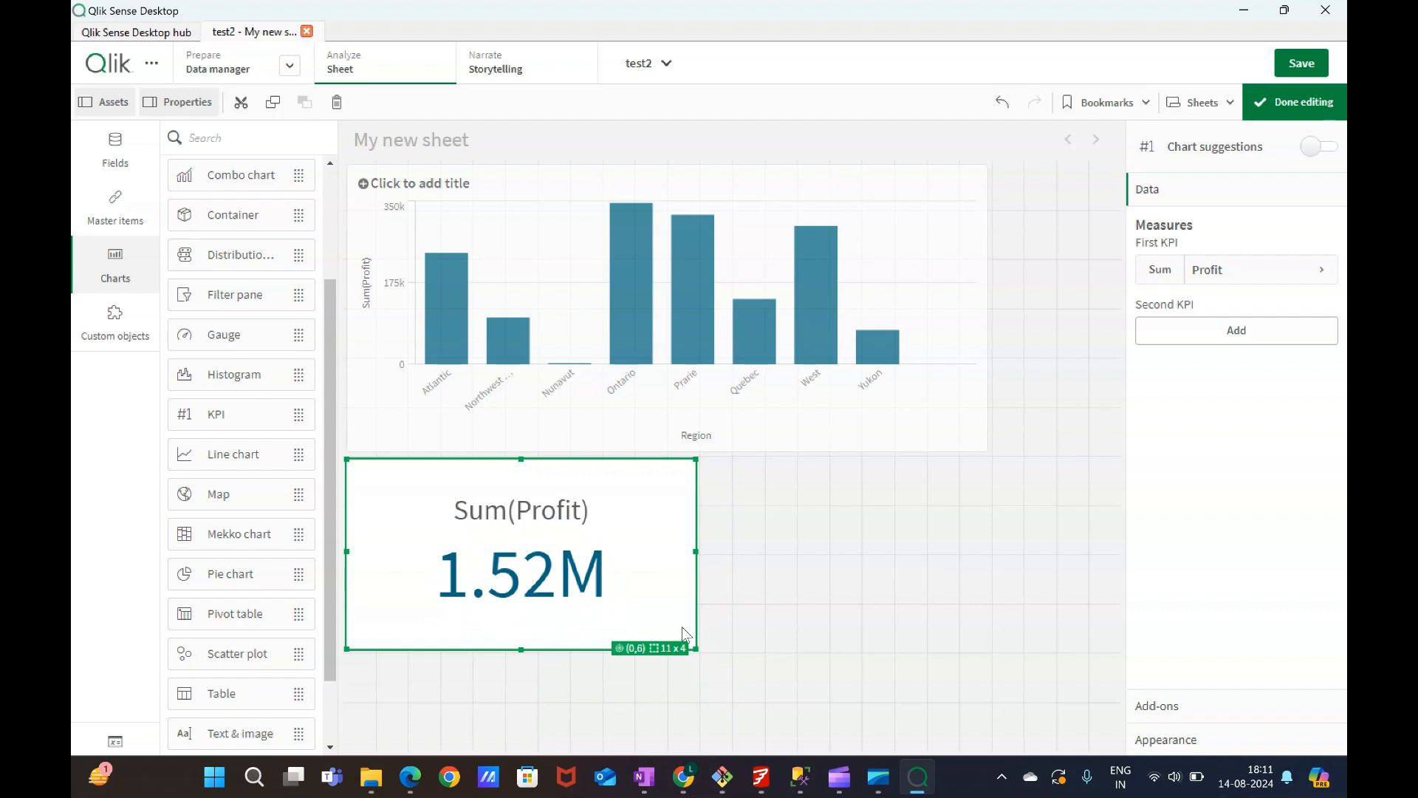
Add a second KPI beside the first one, searching for and using Sum of the Sales field.
left_click_drag(228, 412, 1012, 545)
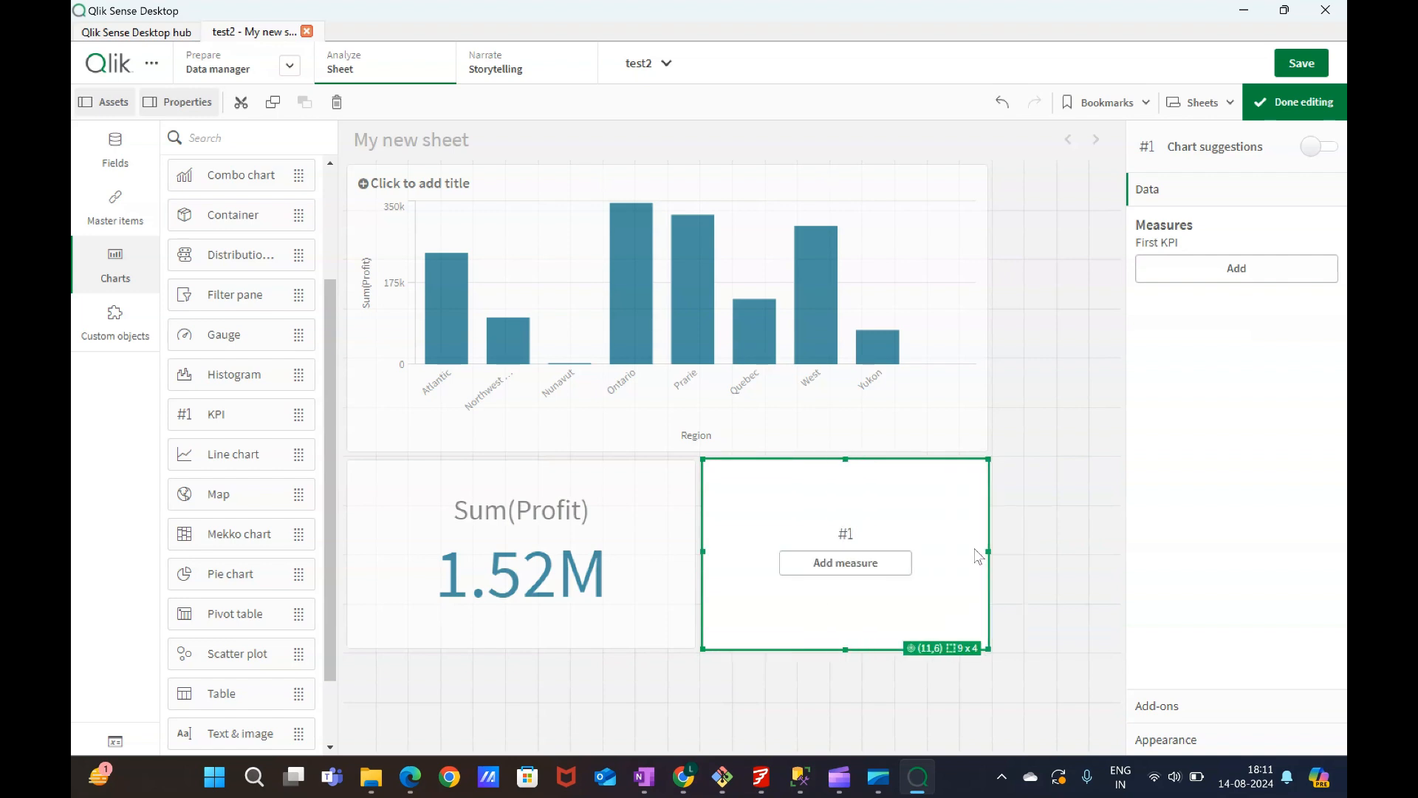
left_click(873, 570)
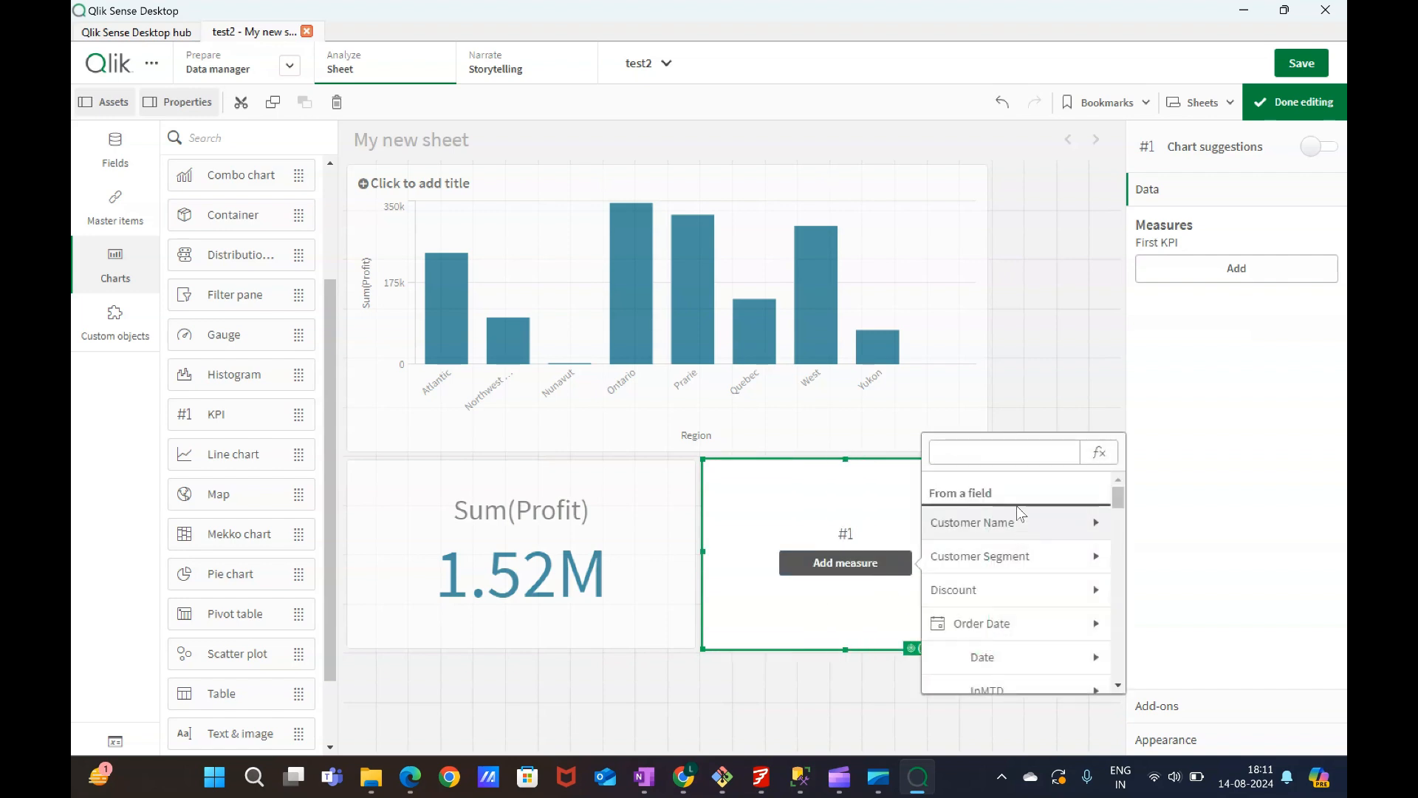
scroll(978, 595, "down", 5)
left_click(995, 453)
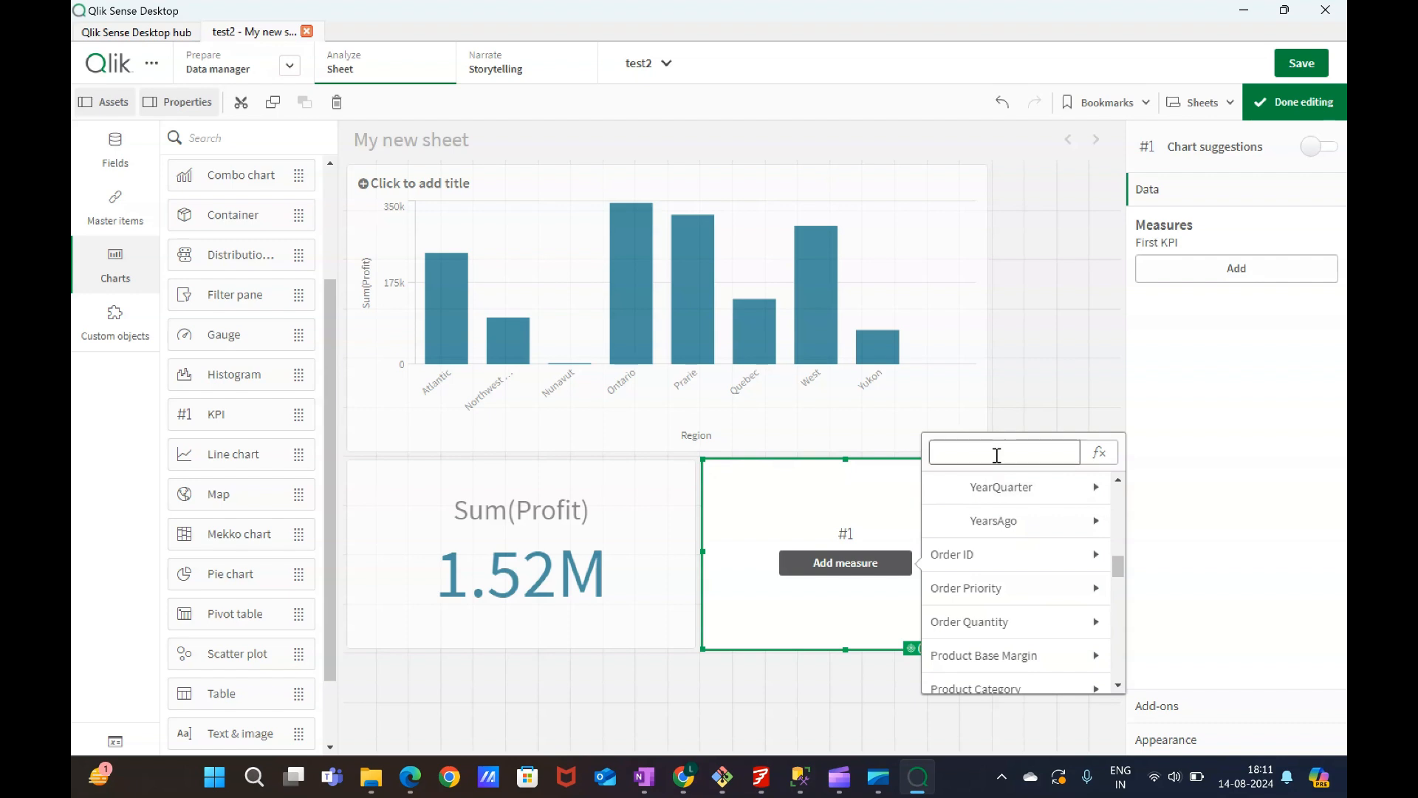
type("sales")
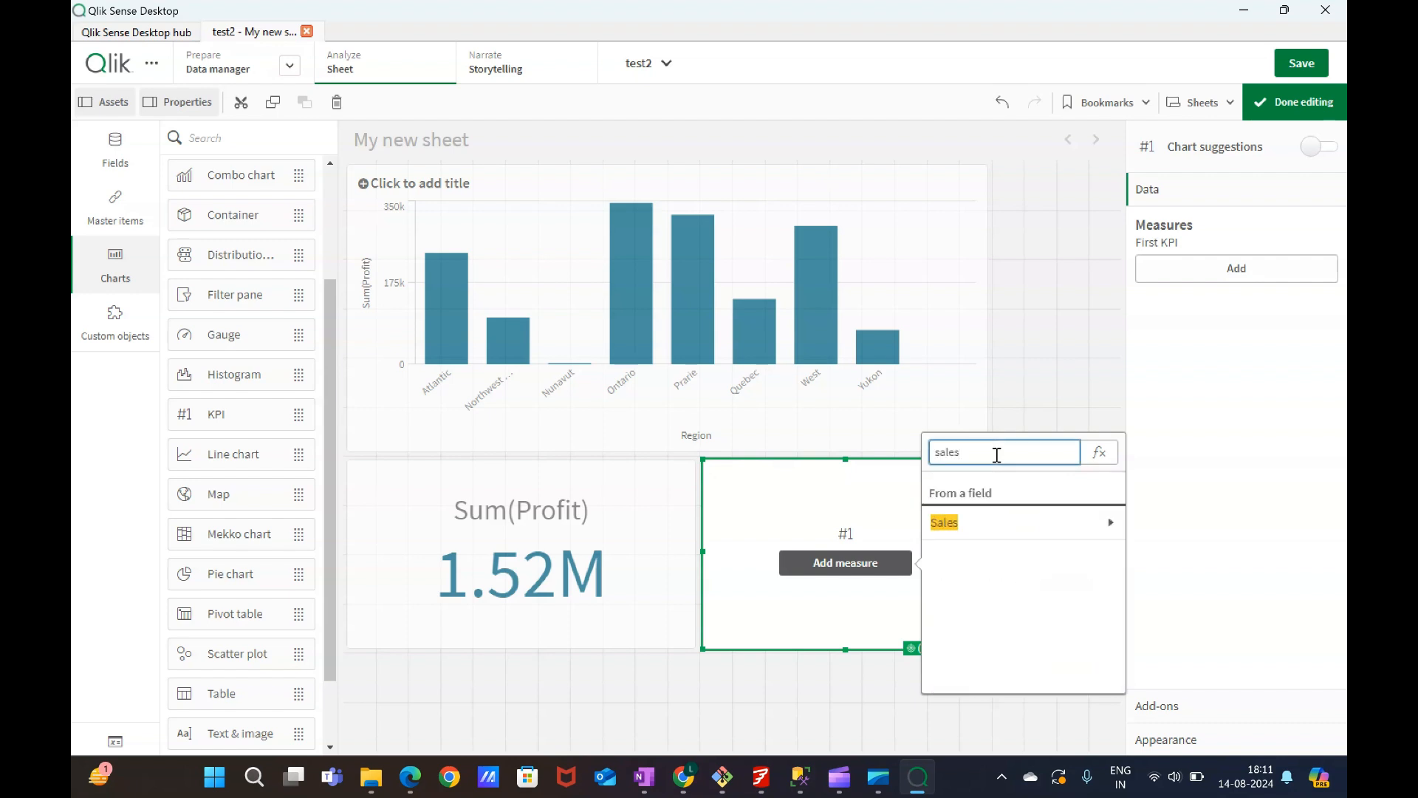
left_click(994, 523)
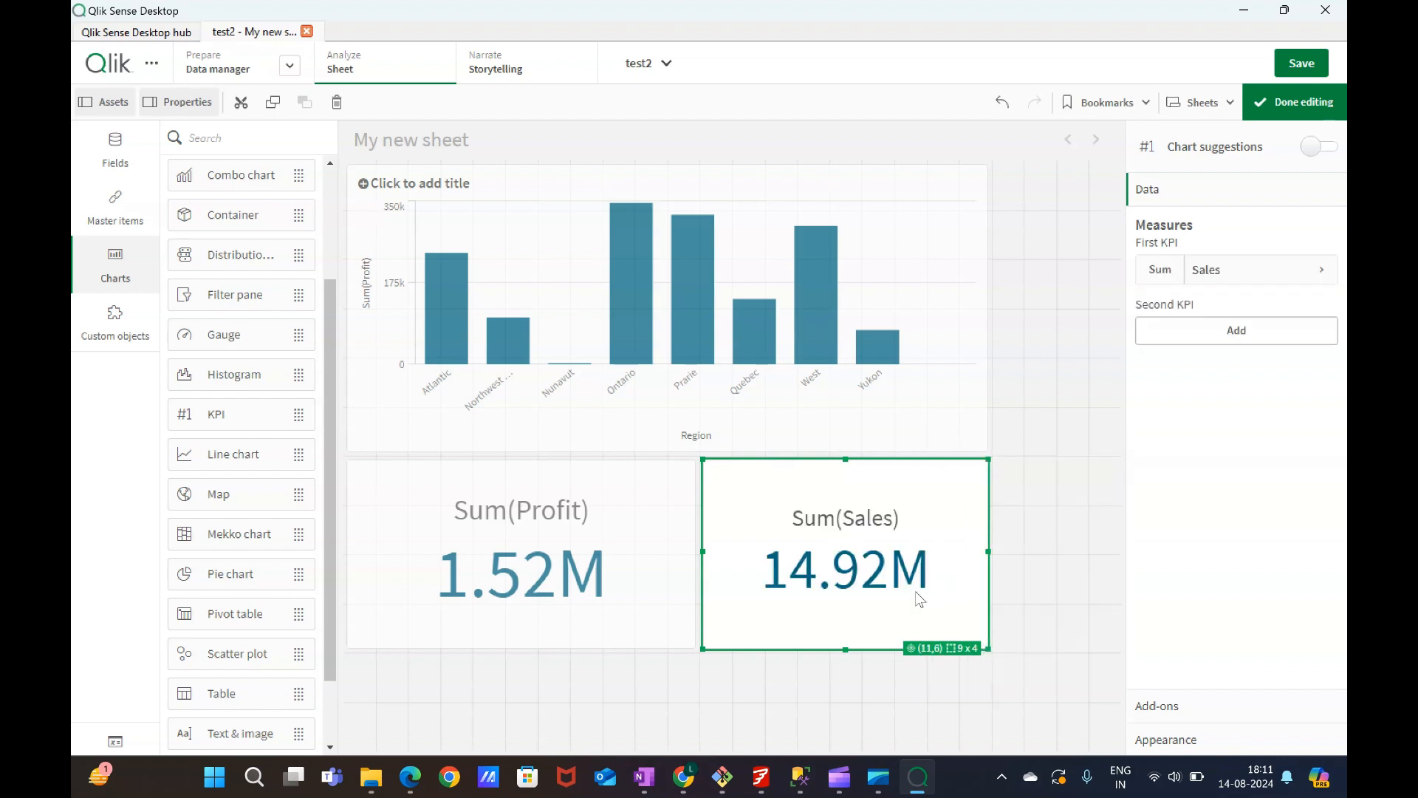
Rearrange the sheet with both KPIs on top and the bar chart beneath, enlarged to about 24 x 5 cells.
left_click_drag(758, 190, 624, 705)
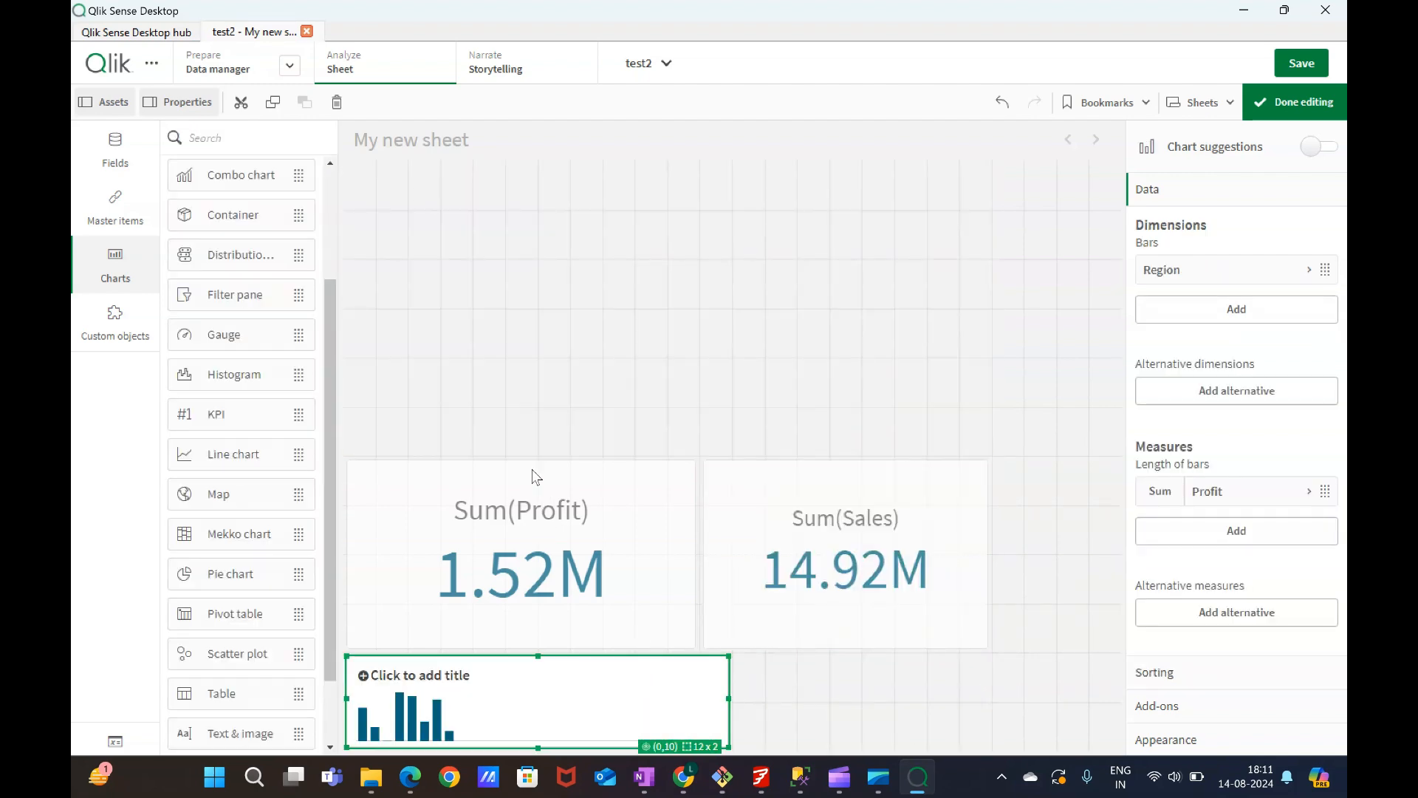
left_click_drag(534, 473, 526, 402)
left_click_drag(898, 508, 911, 405)
left_click_drag(591, 658, 624, 480)
left_click_drag(725, 548, 1081, 550)
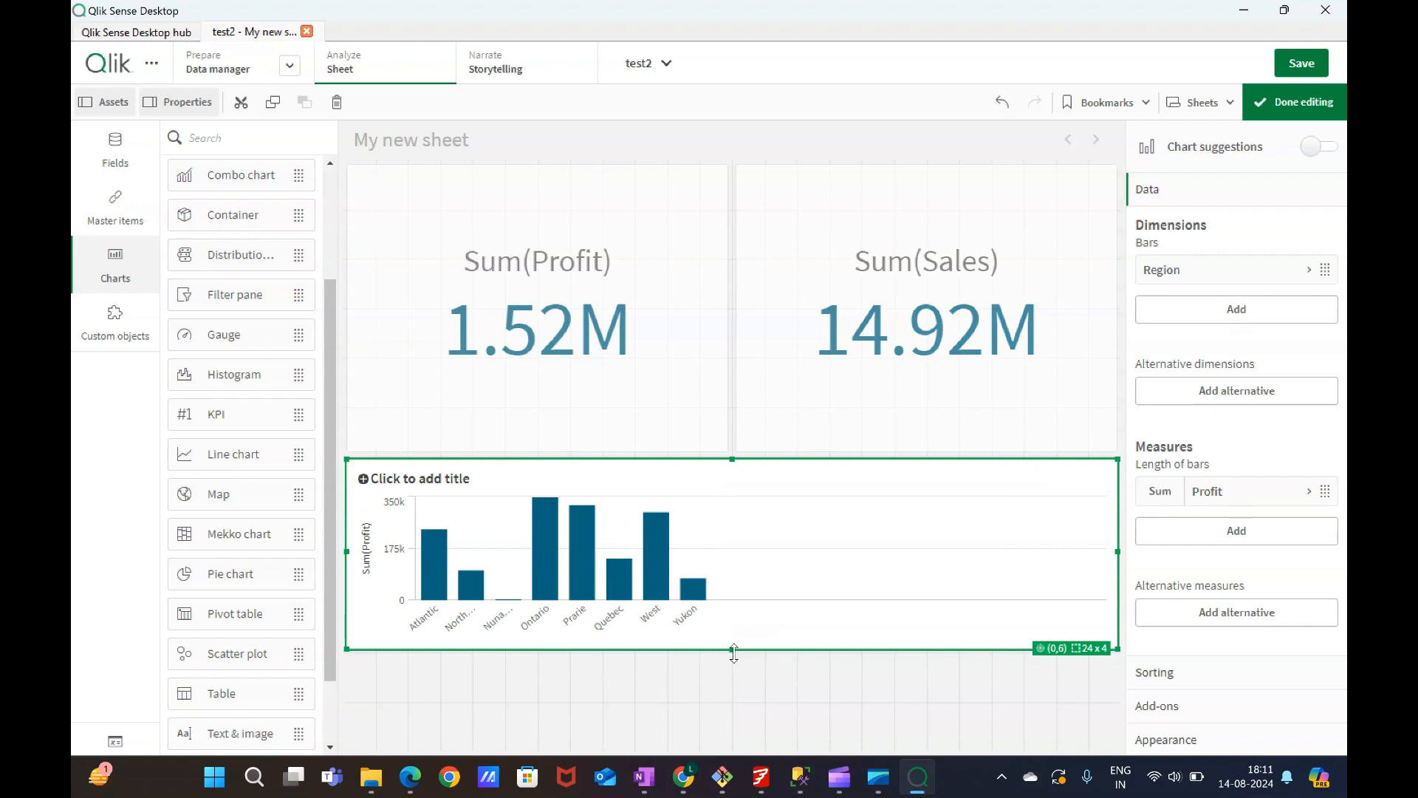
left_click_drag(734, 653, 734, 714)
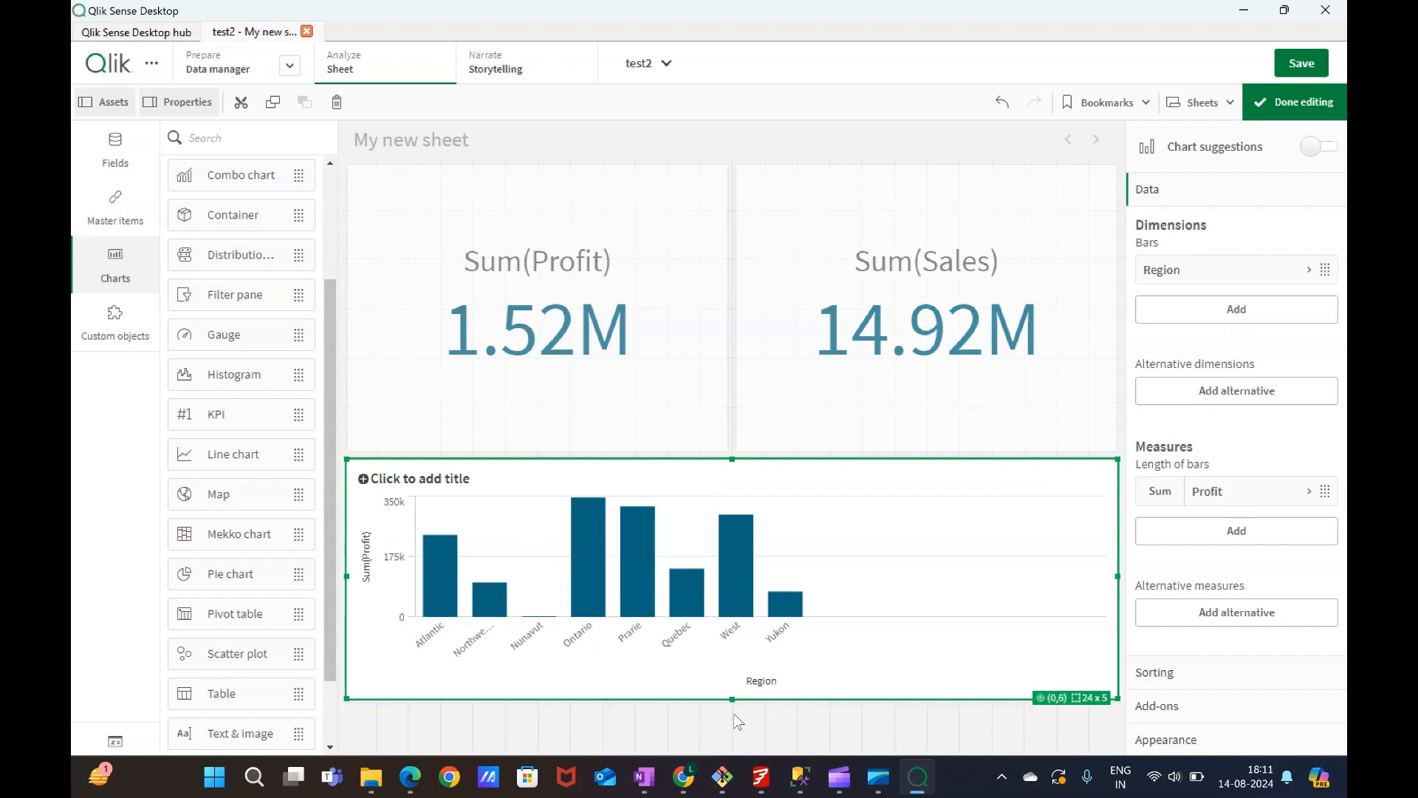
Shrink the Profit KPI to about 9 x 3 and the Sales KPI to about 8 x 3 cells side by side.
left_click(697, 305)
left_click_drag(727, 449, 642, 310)
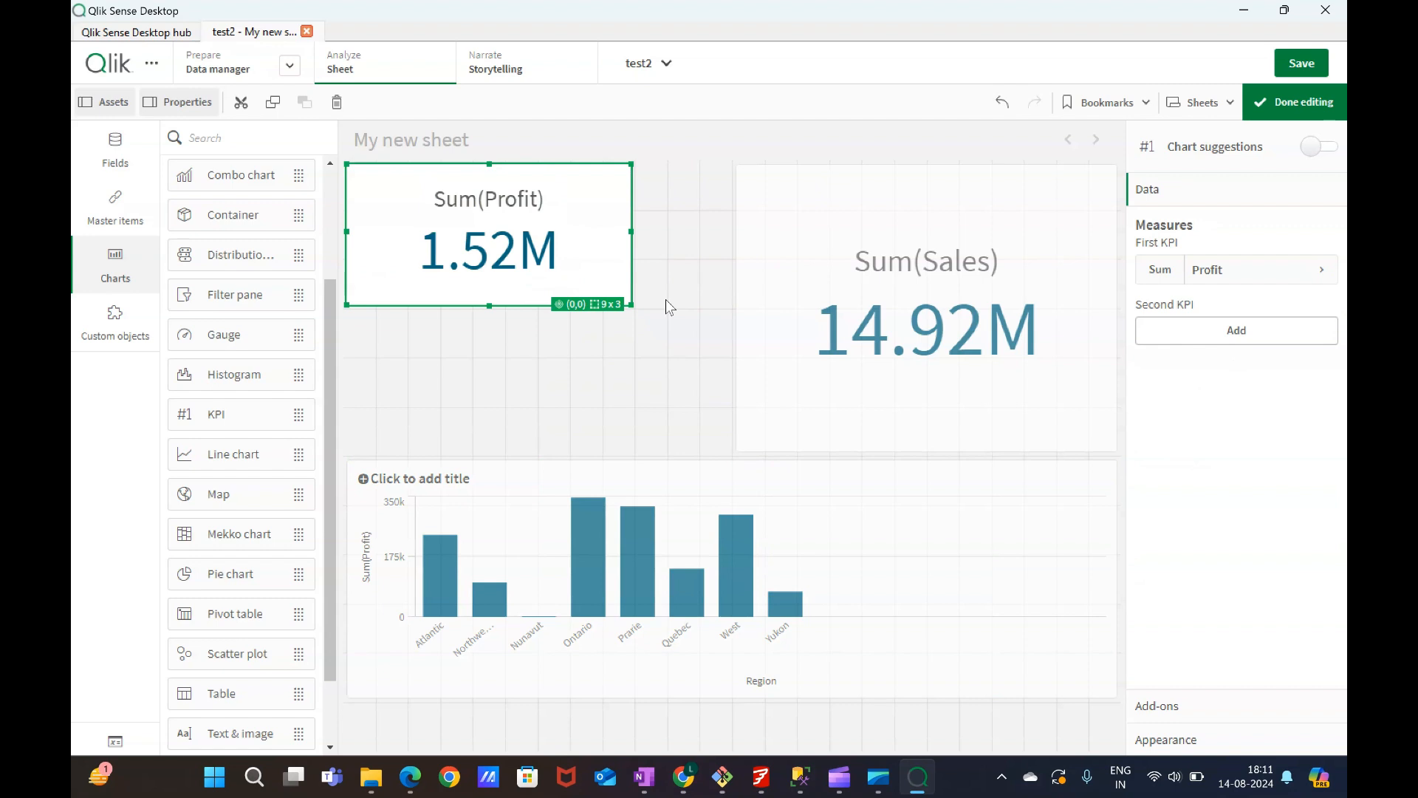
left_click(820, 256)
left_click_drag(819, 256, 892, 232)
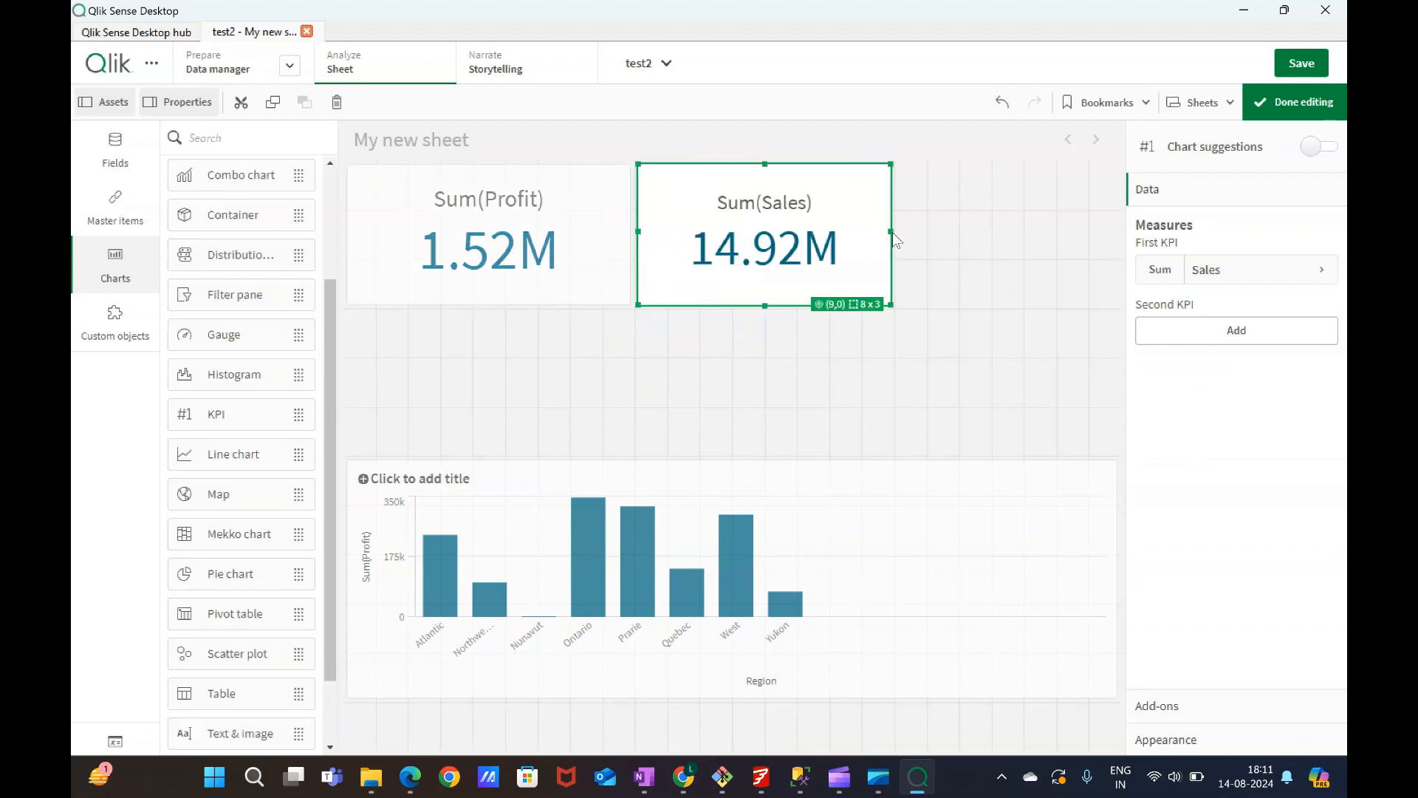
left_click(733, 326)
Move the bar chart directly under the KPIs and resize it to about 17 x 4 cells.
left_click(698, 474)
left_click_drag(698, 474, 887, 443)
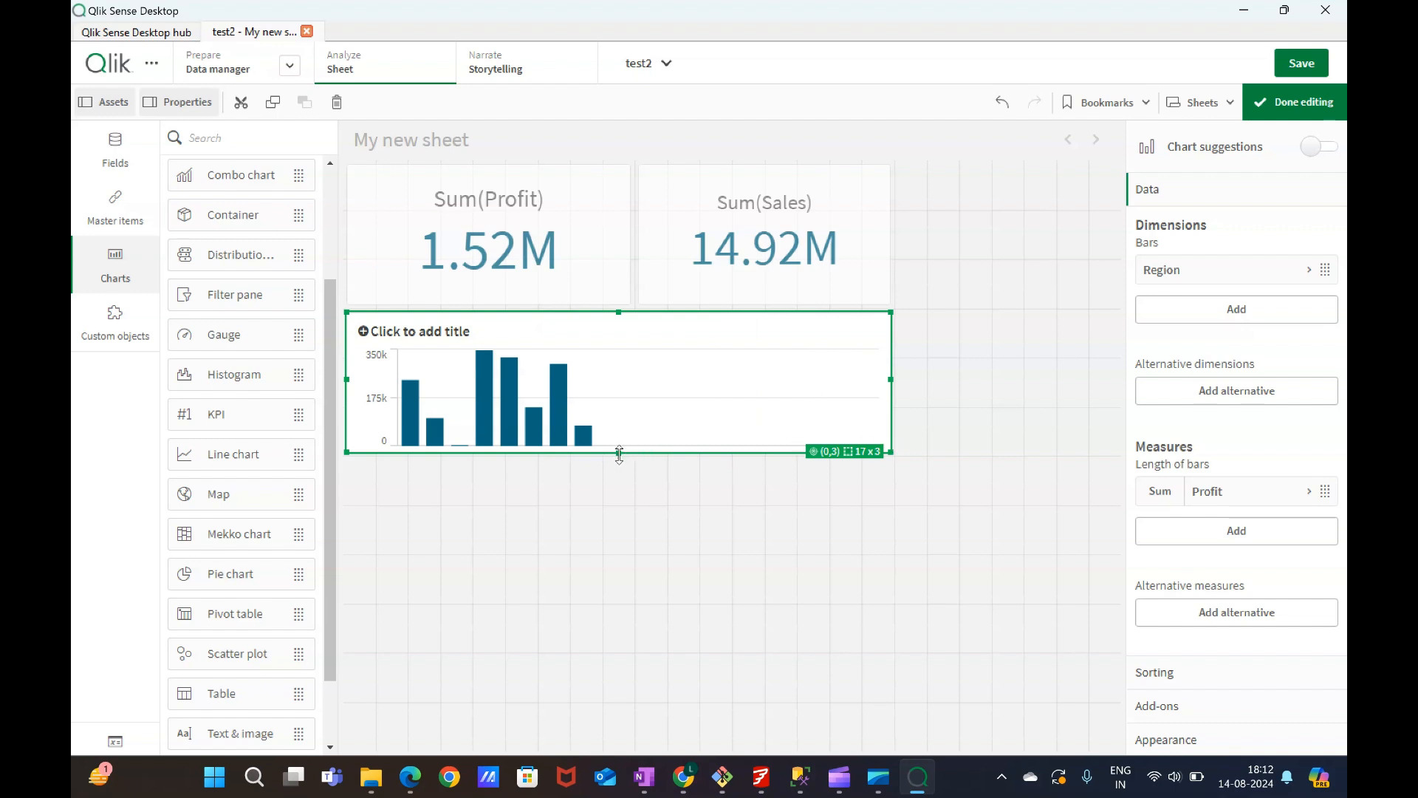
left_click_drag(627, 452, 618, 512)
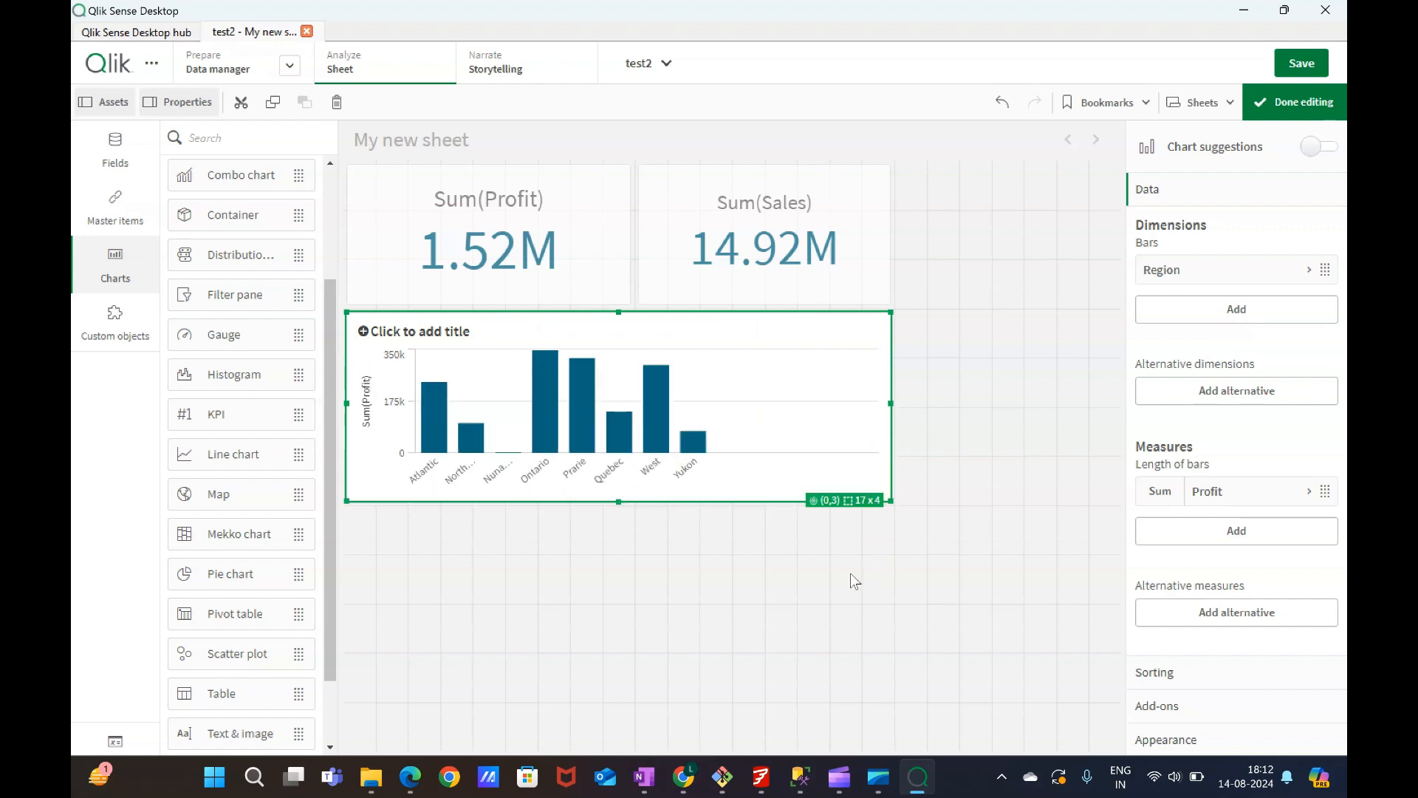
left_click(833, 602)
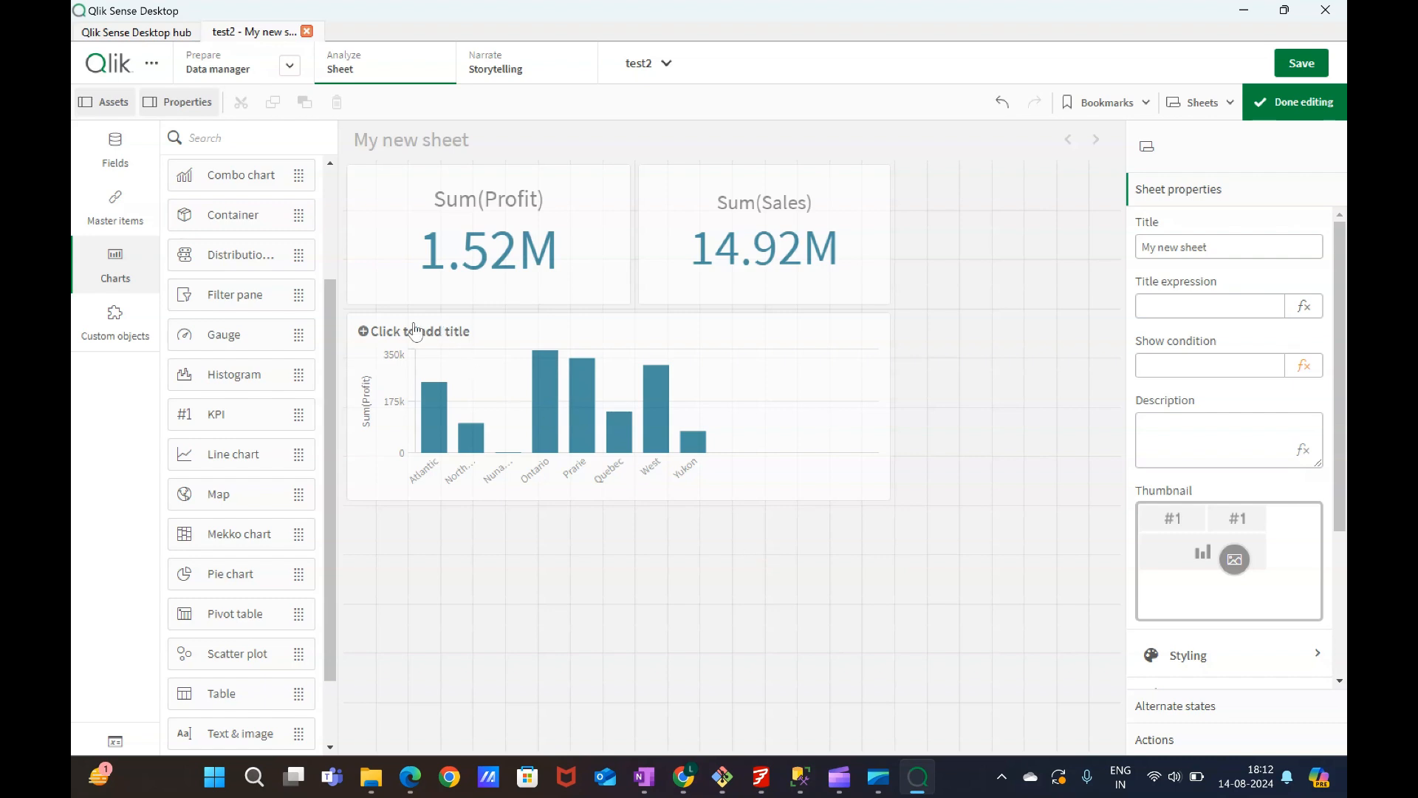